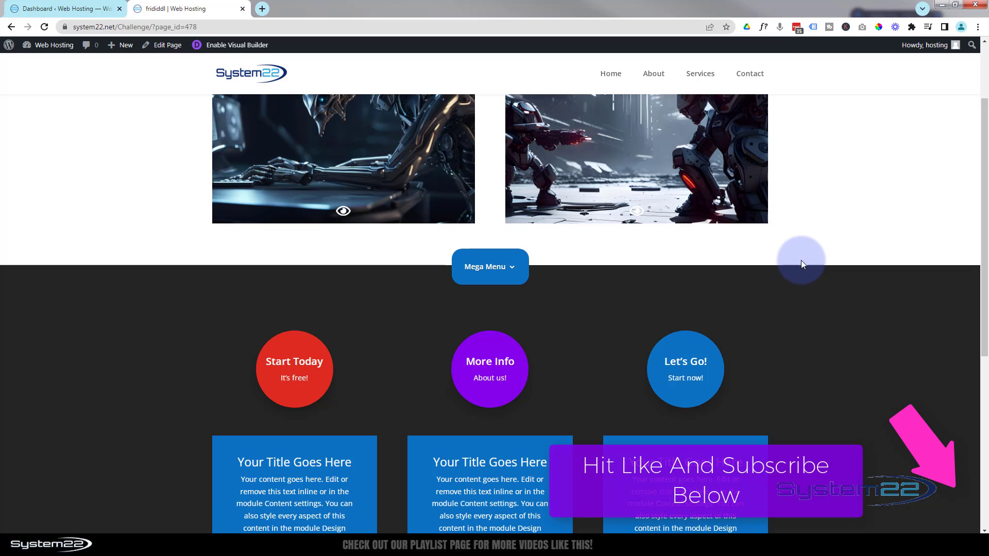
Preview the Mega Menu dropdown and its columns of links on the published page.
{"action": "mouse_move", "coordinate": [505, 265]}
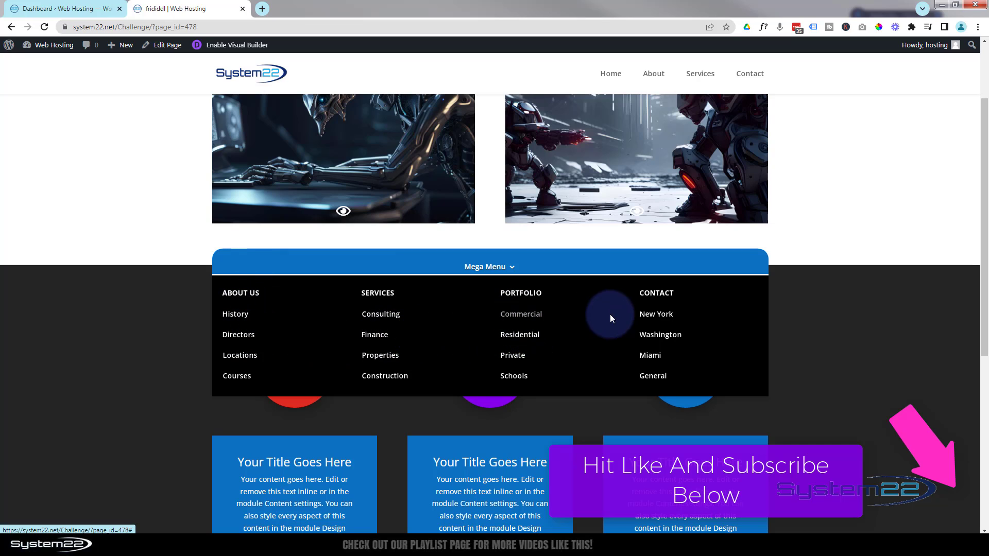
{"action": "left_click", "coordinate": [651, 267]}
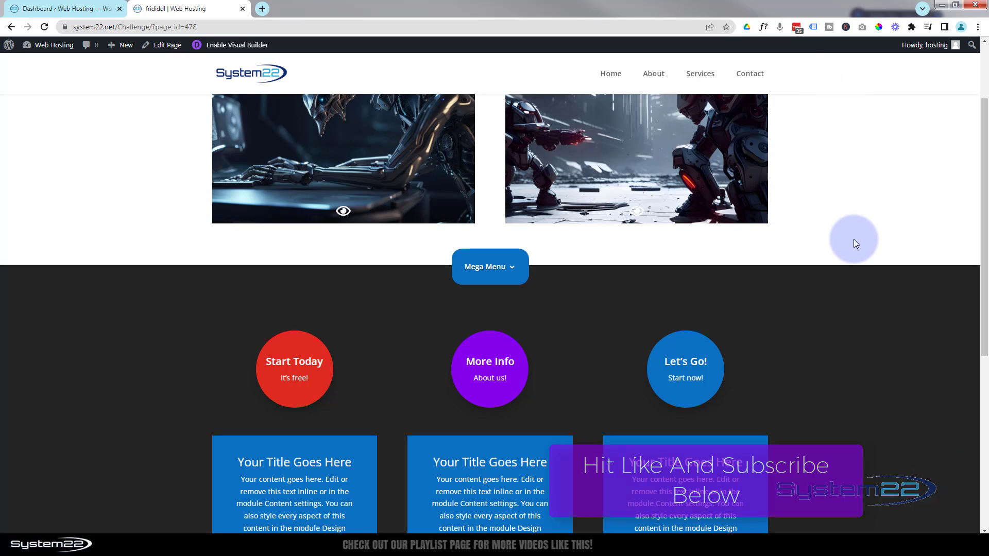
{"action": "left_click", "coordinate": [501, 262]}
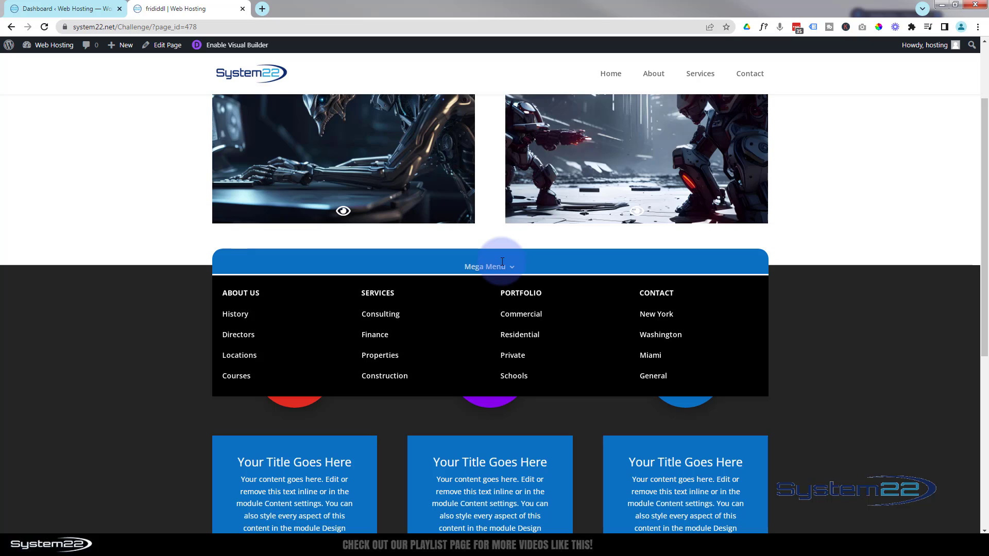
{"action": "left_click", "coordinate": [503, 262]}
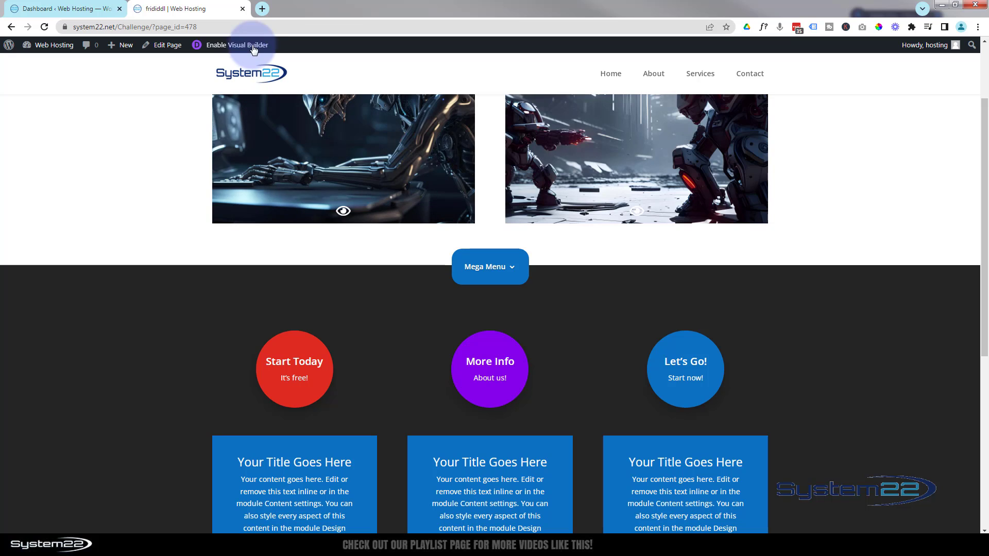
Open the page in the Visual Builder and delete the row containing the Mega Menu.
{"action": "left_click", "coordinate": [237, 47]}
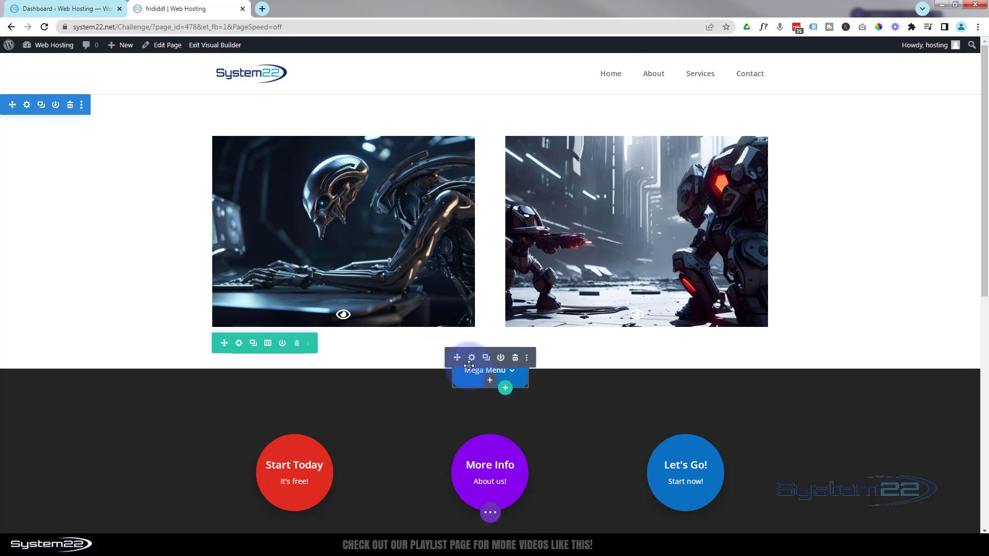
{"action": "left_click", "coordinate": [297, 344]}
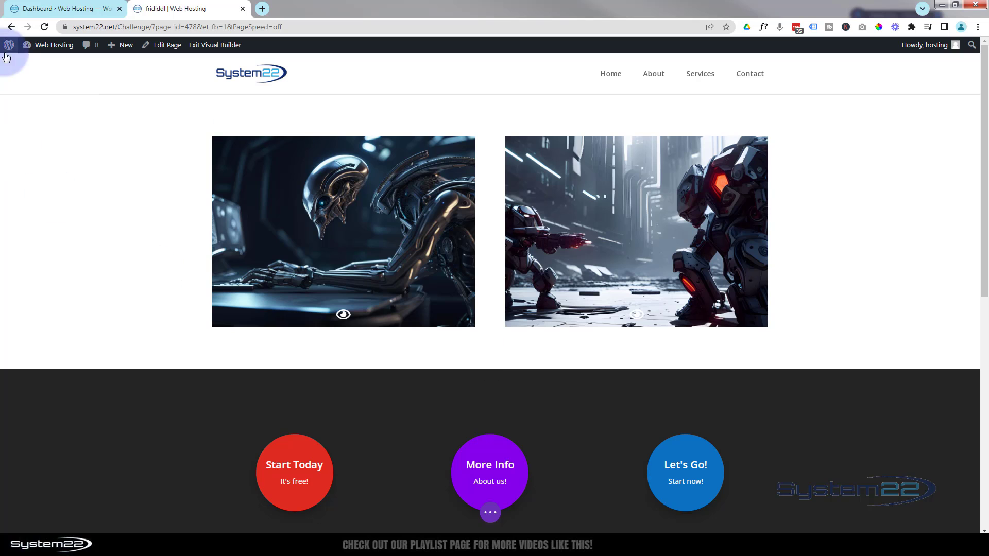
Switch to the WordPress dashboard and create a new navigation menu named MM.
{"action": "left_click", "coordinate": [61, 9]}
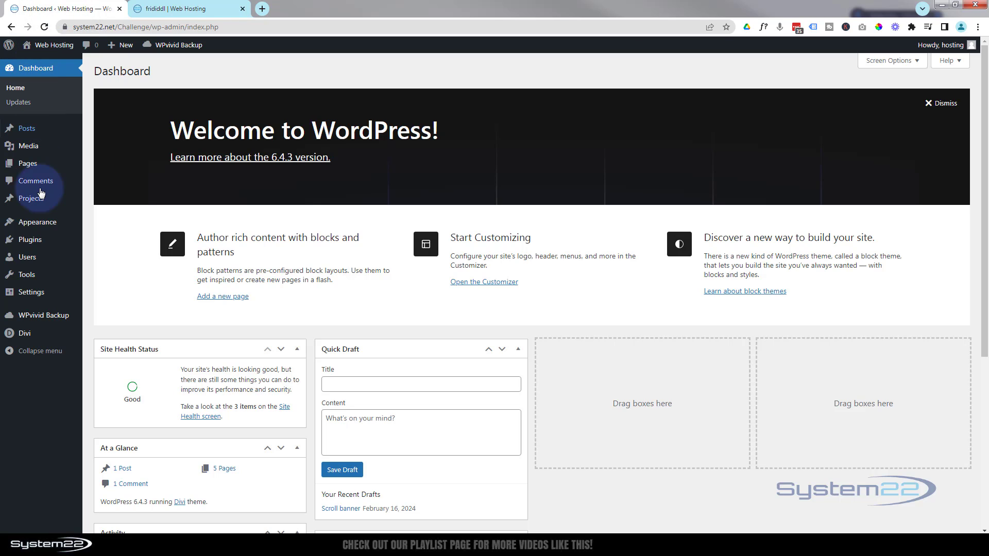
{"action": "mouse_move", "coordinate": [18, 222]}
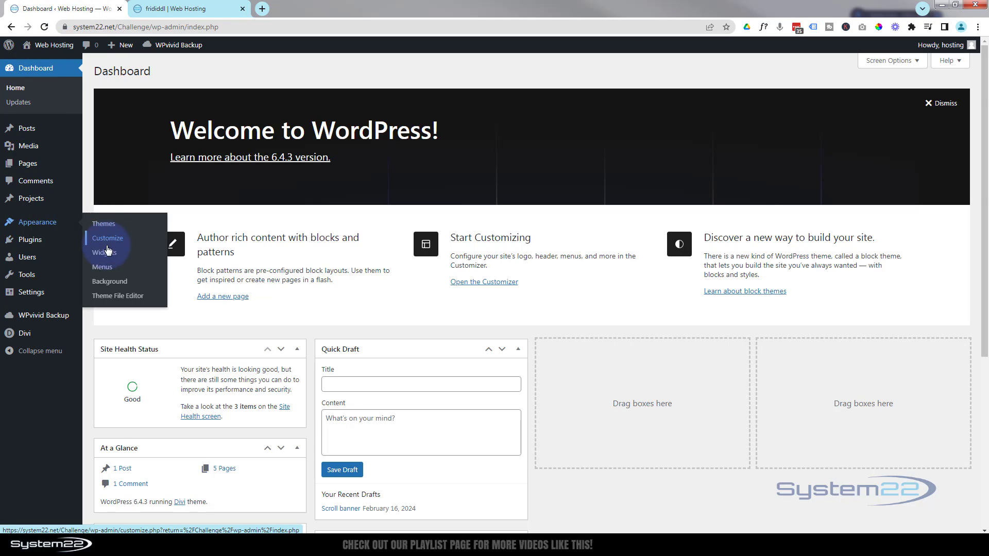
{"action": "left_click", "coordinate": [106, 270]}
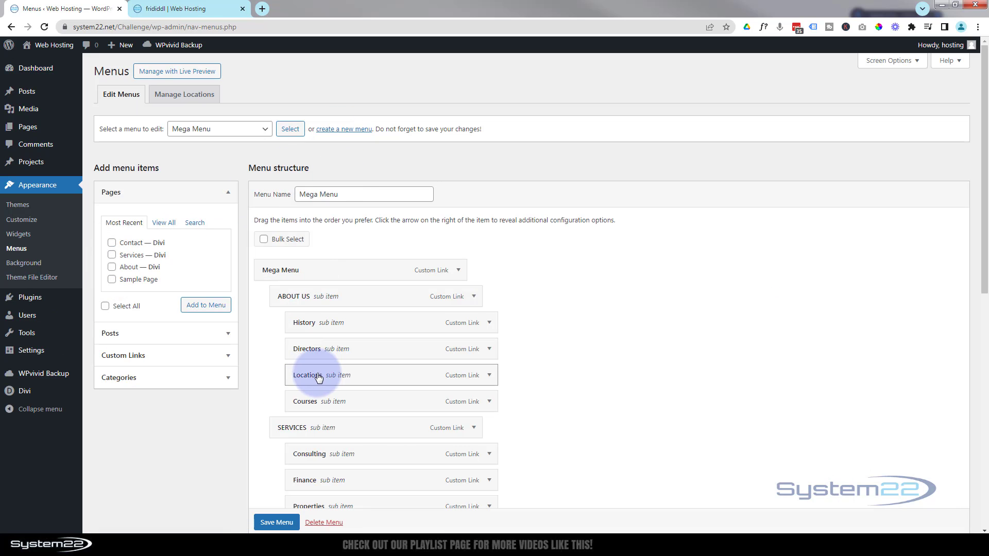
{"action": "left_click", "coordinate": [349, 132]}
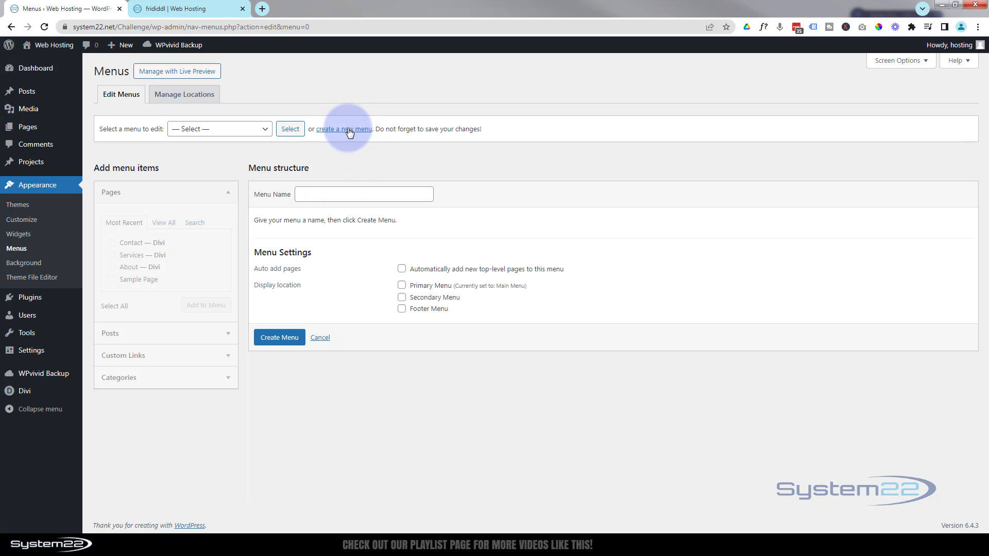
{"action": "left_click", "coordinate": [341, 194]}
{"action": "type", "text": "MM"}
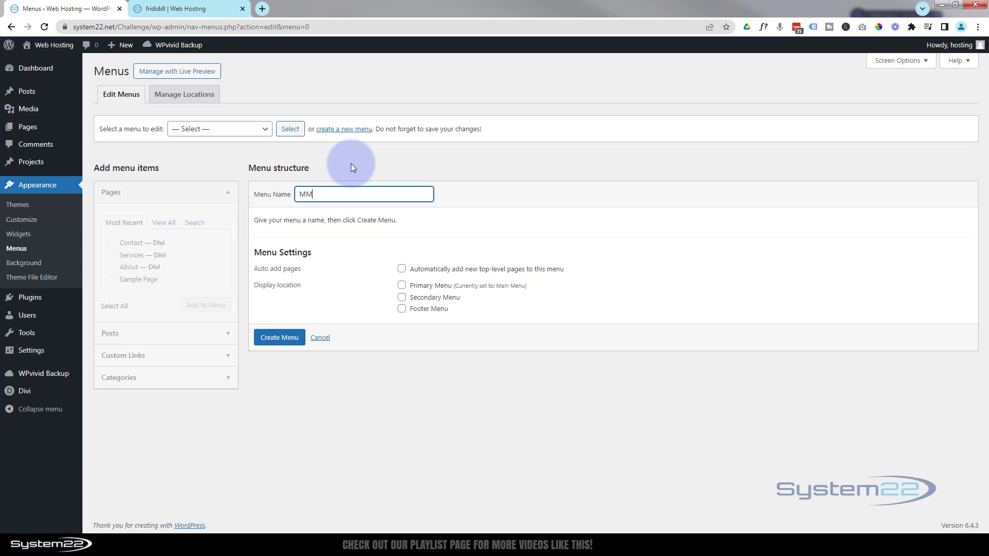
{"action": "left_click", "coordinate": [284, 340]}
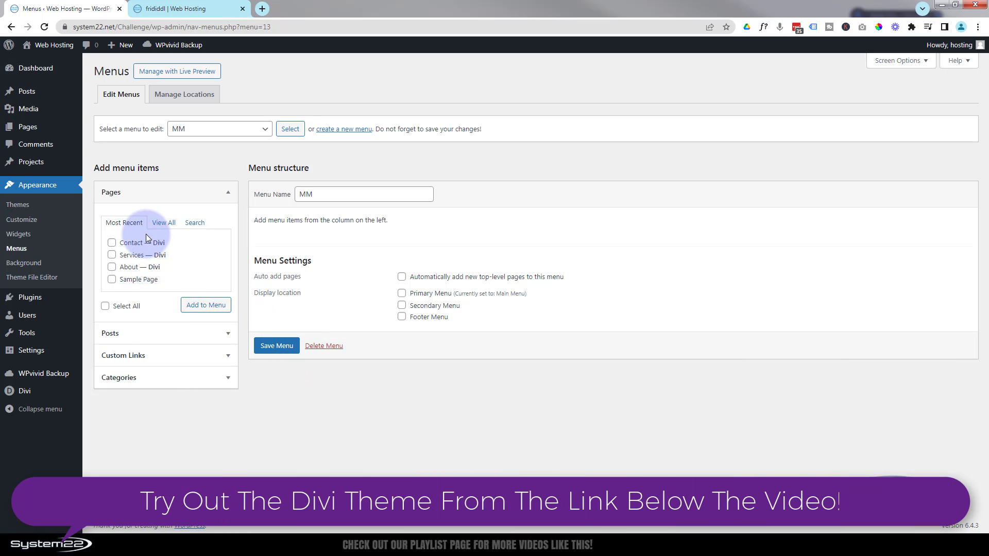
Add a custom link labelled Megga Menu with the URL # to the menu and review the item's settings.
{"action": "left_click", "coordinate": [172, 363]}
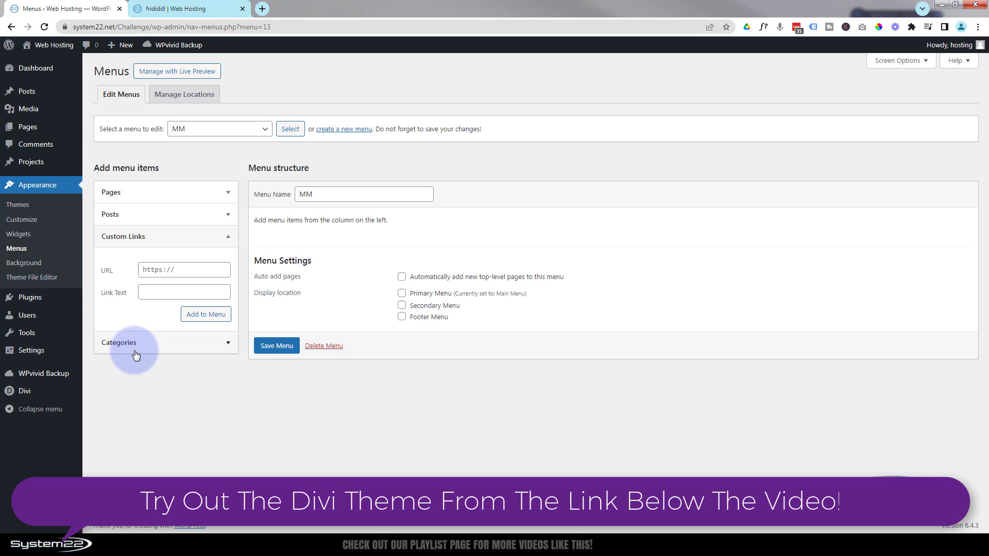
{"action": "left_click", "coordinate": [151, 270]}
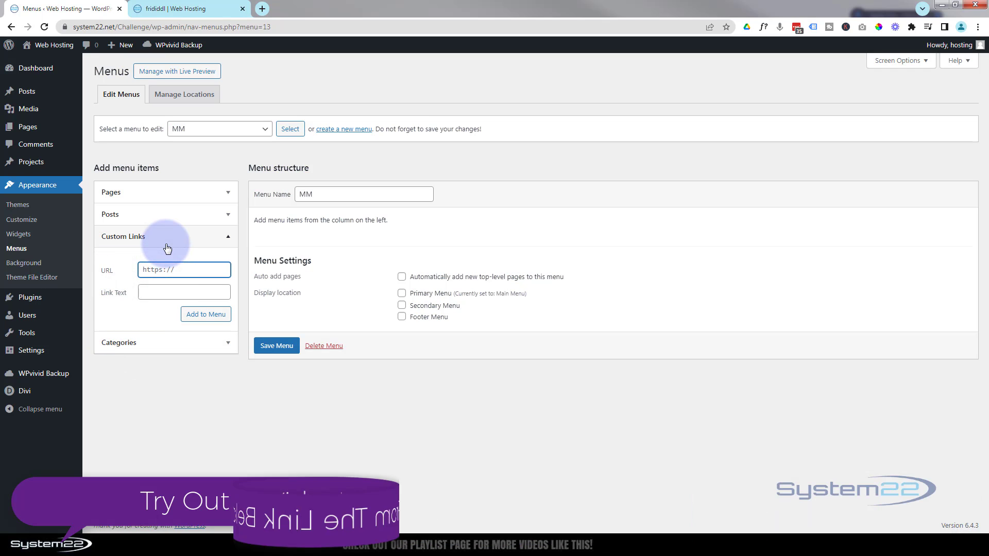
{"action": "type", "text": "#"}
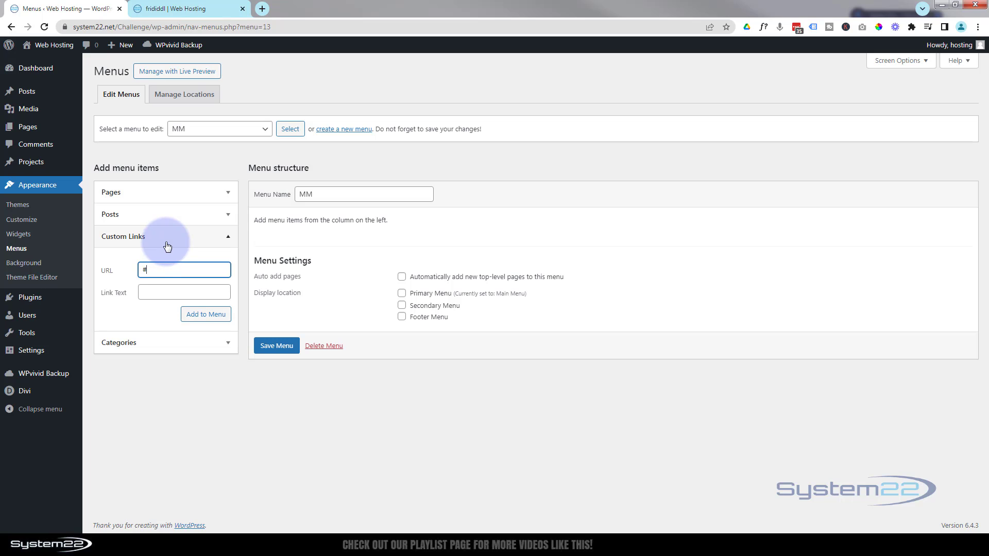
{"action": "left_click", "coordinate": [157, 292]}
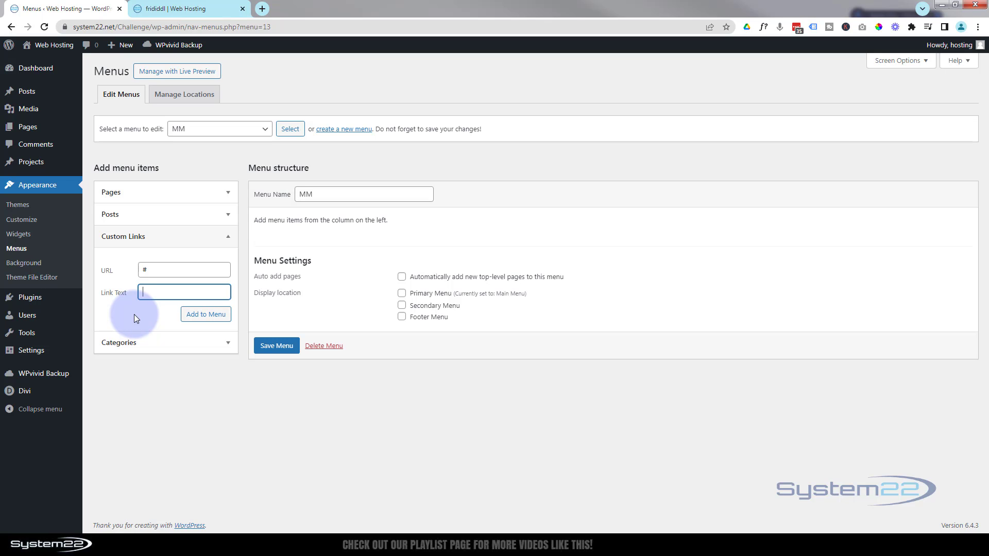
{"action": "type", "text": "gga Menu"}
{"action": "left_click", "coordinate": [218, 317]}
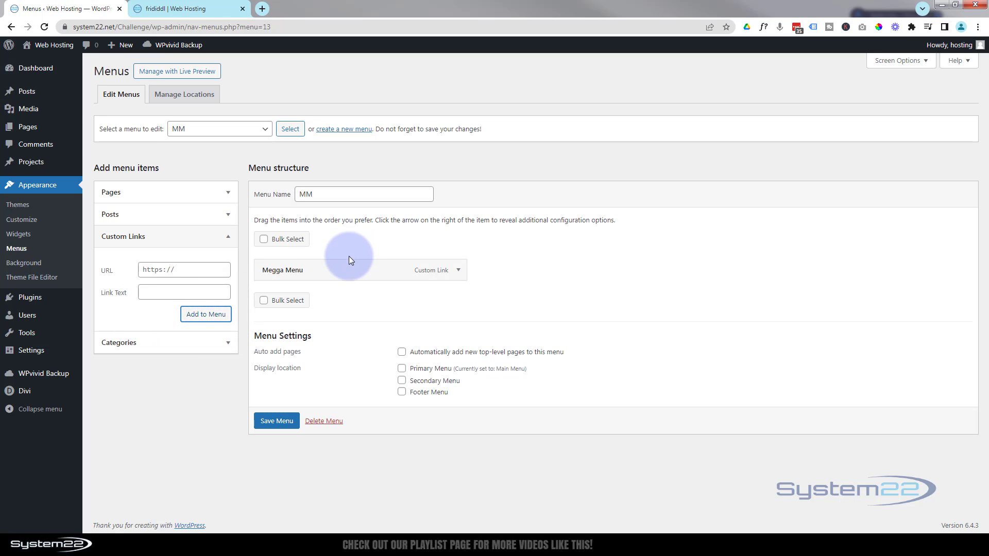
{"action": "left_click", "coordinate": [458, 270]}
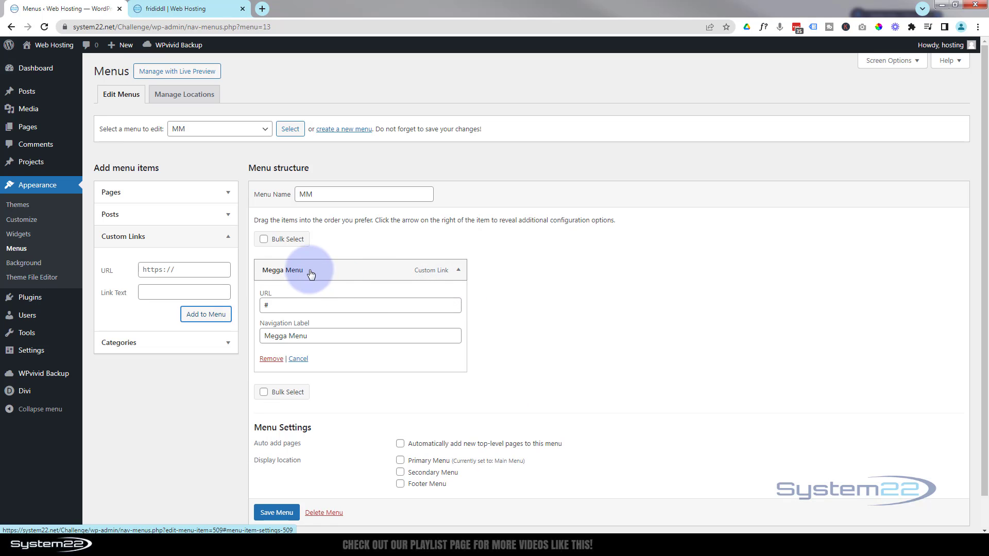
{"action": "left_click", "coordinate": [272, 310]}
{"action": "double_click", "coordinate": [272, 309]}
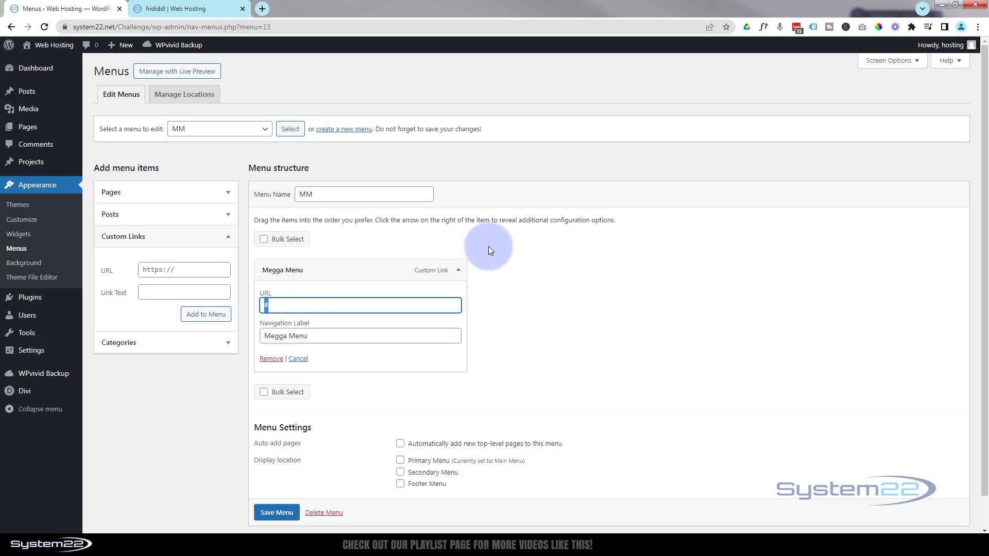
{"action": "left_click", "coordinate": [458, 271]}
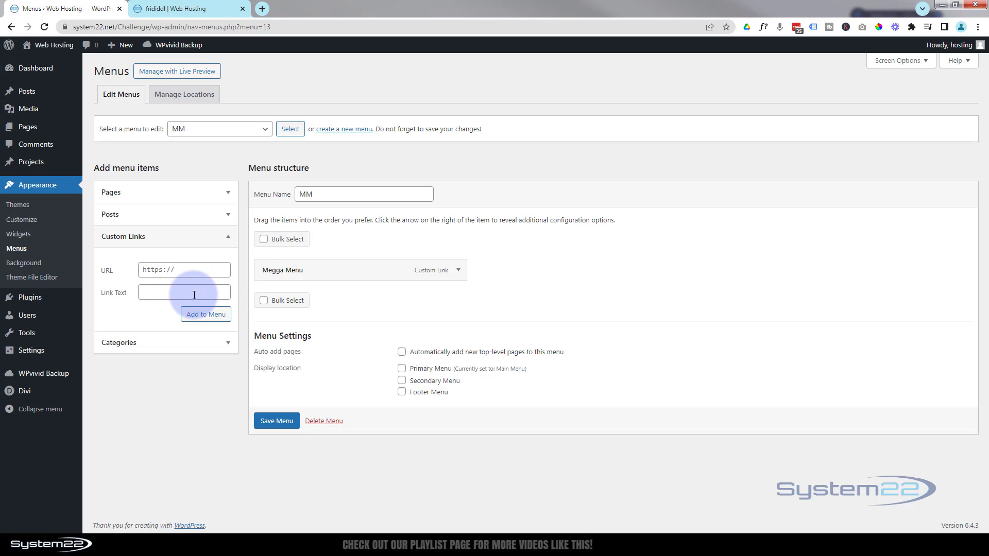
Add a custom link labelled ABOUT US in capitals with the URL # to the menu.
{"action": "left_click", "coordinate": [154, 269]}
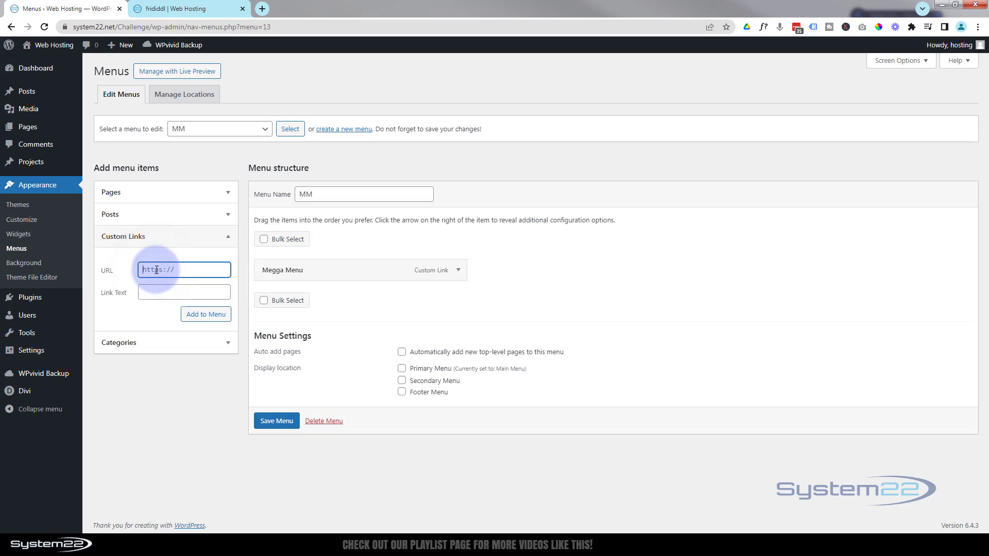
{"action": "type", "text": "#"}
{"action": "left_click", "coordinate": [154, 295]}
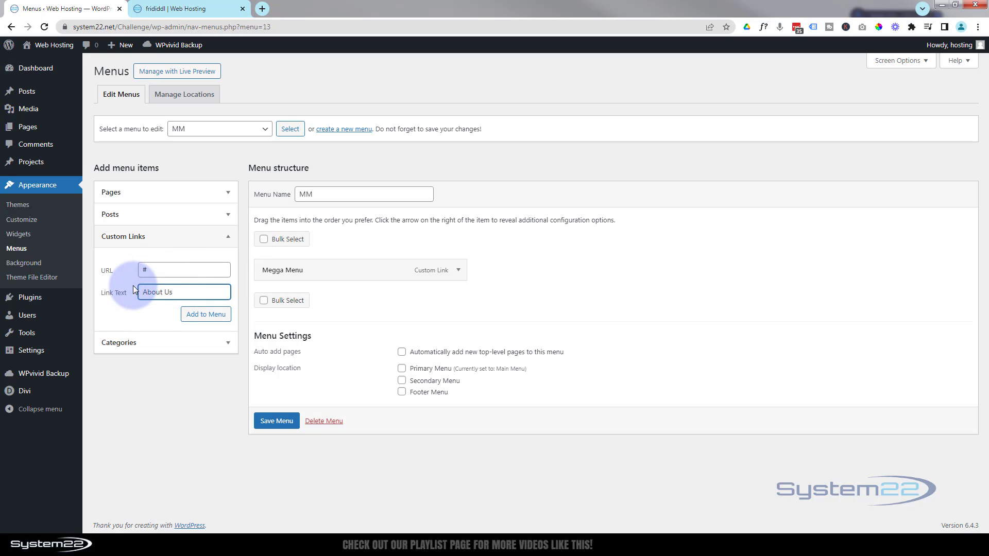
{"action": "key", "text": "BackSpace"}
{"action": "key", "text": "BackSpace"}
{"action": "key", "text": "BackSpace"}
{"action": "key", "text": "BackSpace"}
{"action": "key", "text": "BackSpace"}
{"action": "key", "text": "BackSpace"}
{"action": "key", "text": "BackSpace"}
{"action": "type", "text": "ABOUT U"}
{"action": "left_click", "coordinate": [200, 316]}
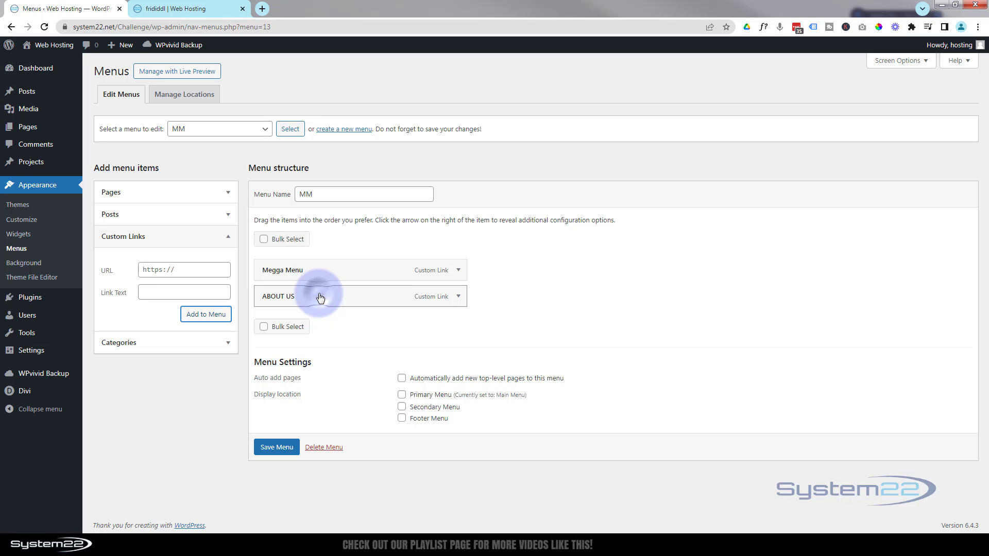
Nest ABOUT US as a sub item of Megga Menu and review its URL setting.
{"action": "left_click_drag", "start_coordinate": [322, 295], "coordinate": [342, 298]}
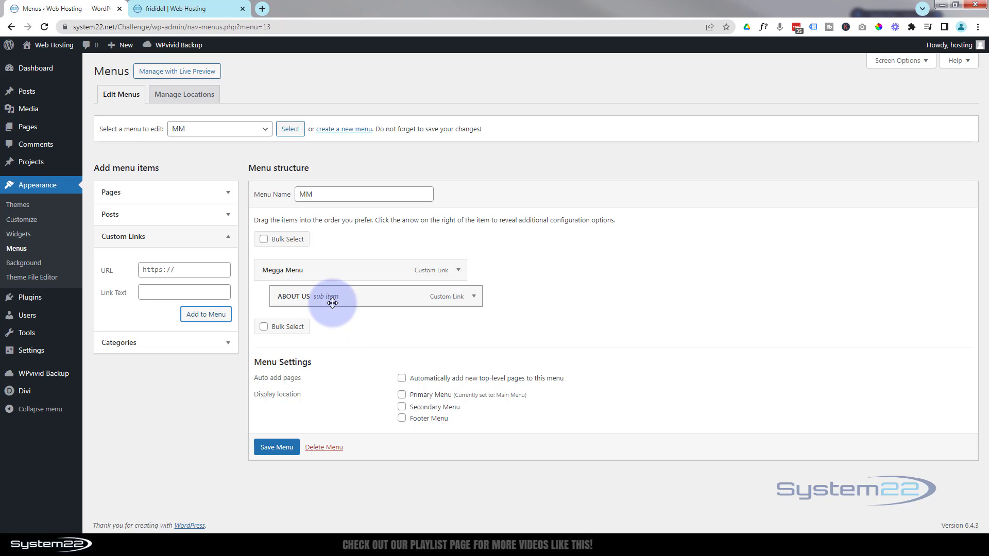
{"action": "left_click", "coordinate": [473, 296]}
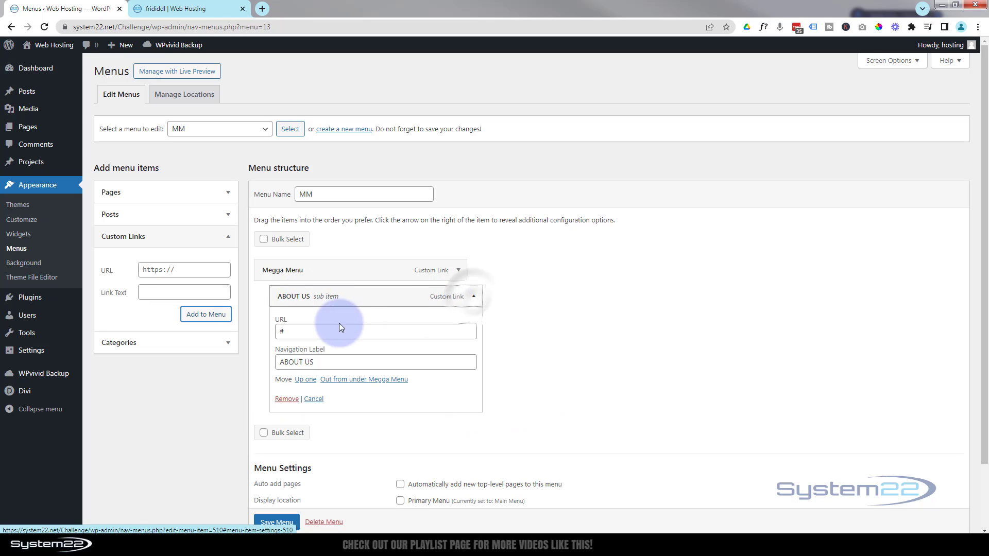
{"action": "double_click", "coordinate": [281, 331]}
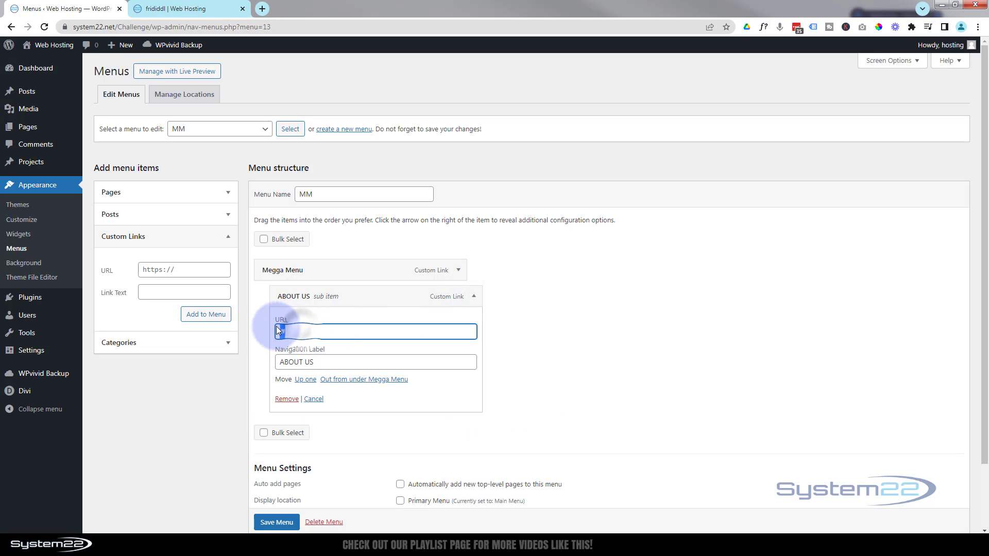
{"action": "left_click", "coordinate": [474, 297]}
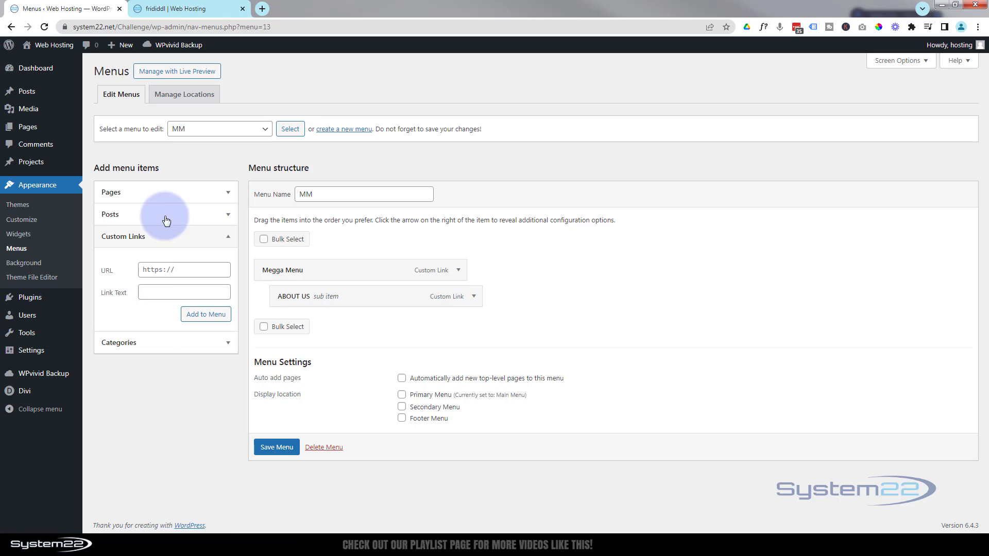
Add the Contact, Services, About and Sample Page pages to the menu and nest all four under ABOUT US.
{"action": "left_click", "coordinate": [228, 194]}
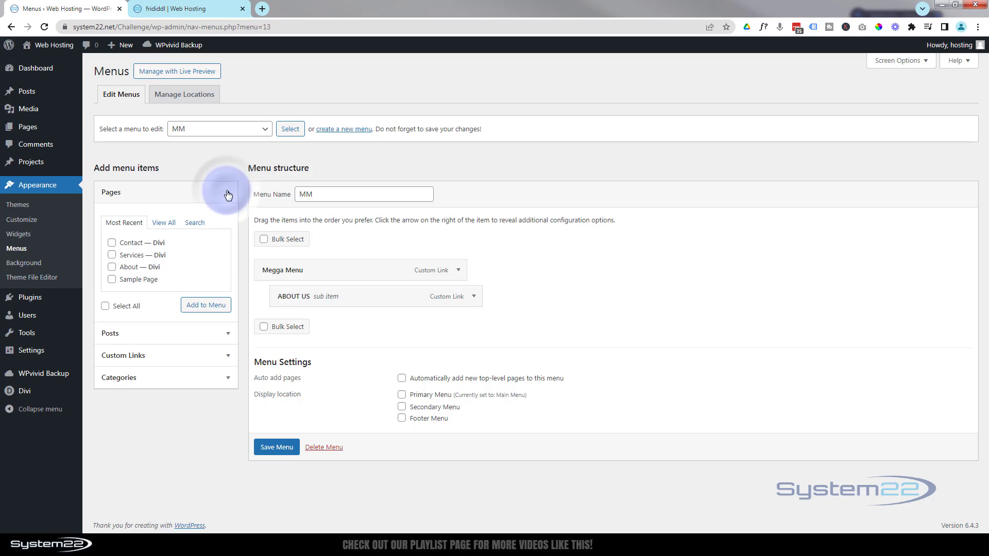
{"action": "left_click", "coordinate": [112, 243]}
{"action": "left_click", "coordinate": [112, 255]}
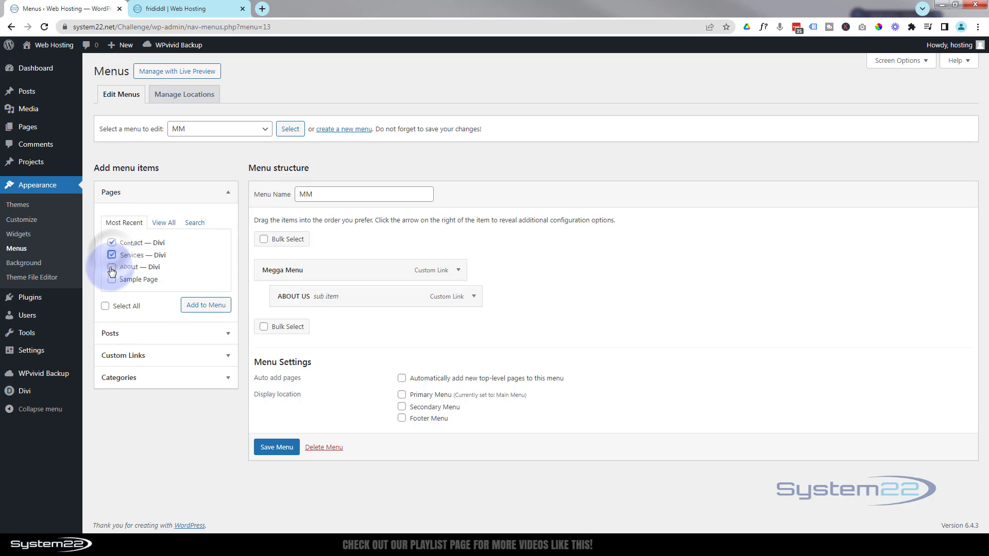
{"action": "left_click", "coordinate": [112, 267]}
{"action": "left_click", "coordinate": [111, 279]}
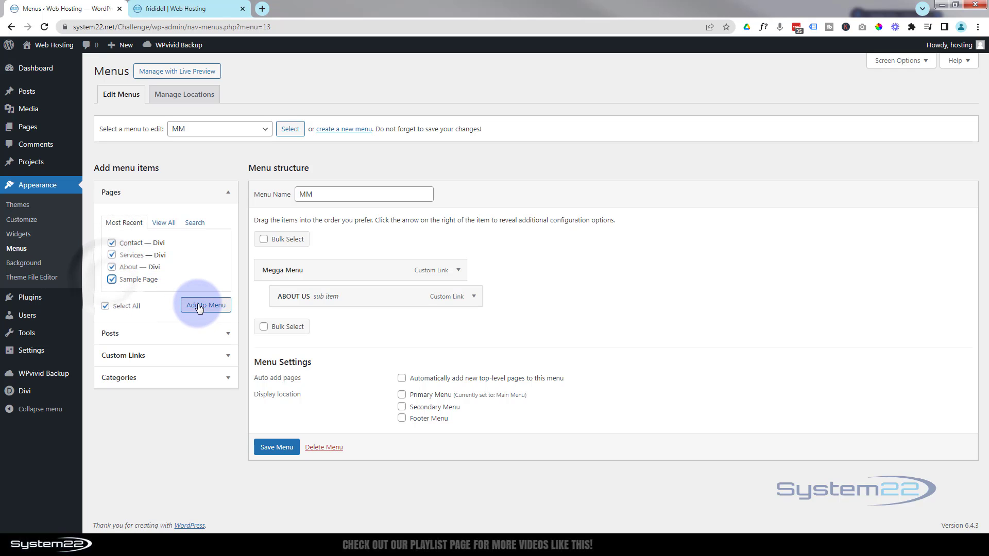
{"action": "left_click", "coordinate": [200, 305]}
{"action": "left_click_drag", "start_coordinate": [331, 325], "coordinate": [360, 327]}
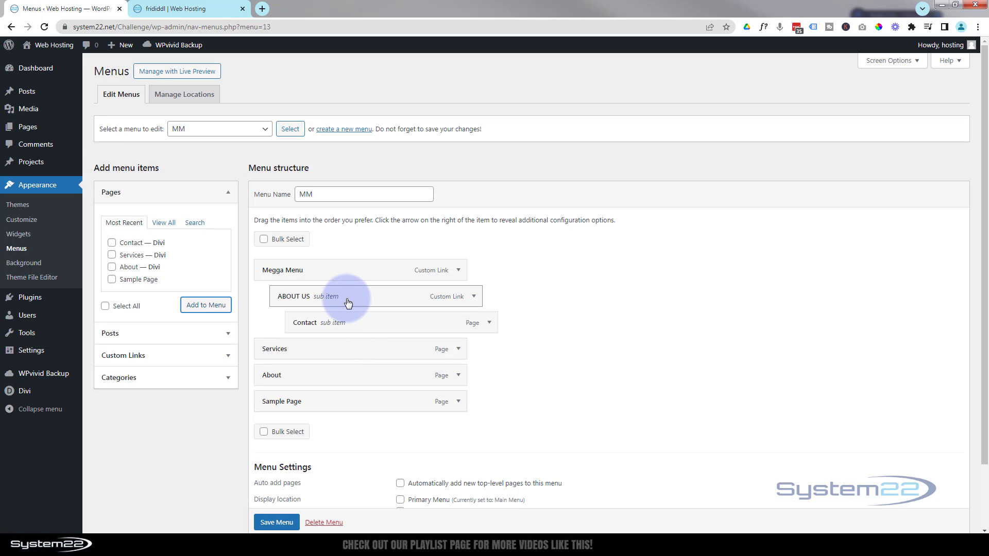
{"action": "left_click_drag", "start_coordinate": [326, 350], "coordinate": [403, 392]}
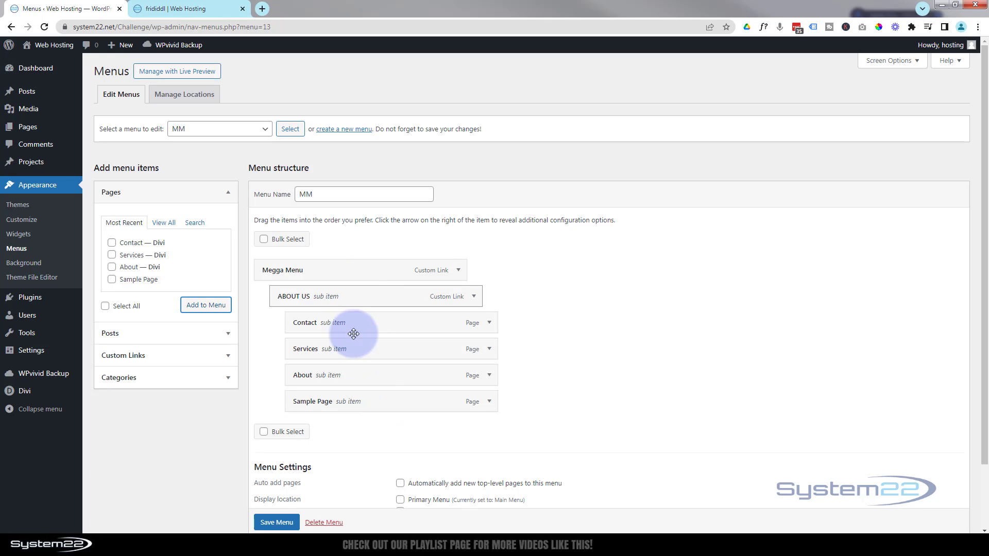
Add a custom link labelled SERVICES with the URL # to the menu.
{"action": "left_click", "coordinate": [136, 355]}
{"action": "left_click", "coordinate": [153, 268]}
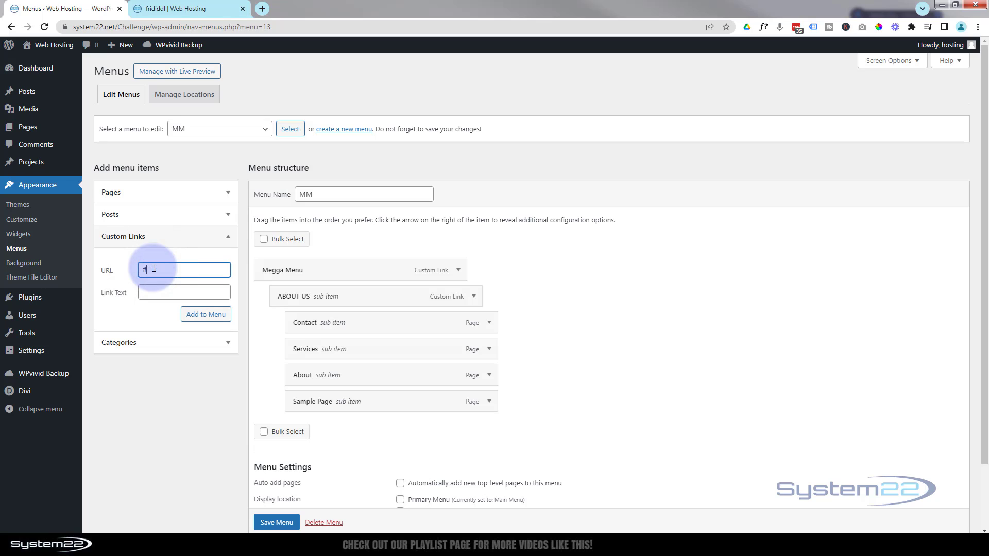
{"action": "type", "text": "#"}
{"action": "left_click", "coordinate": [157, 292]}
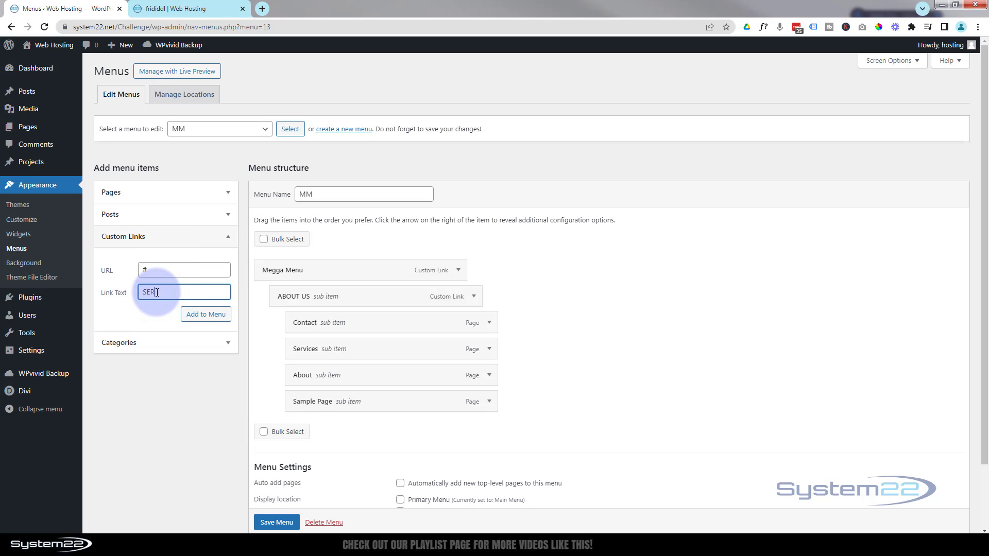
{"action": "type", "text": "SERVICES"}
{"action": "left_click", "coordinate": [205, 314]}
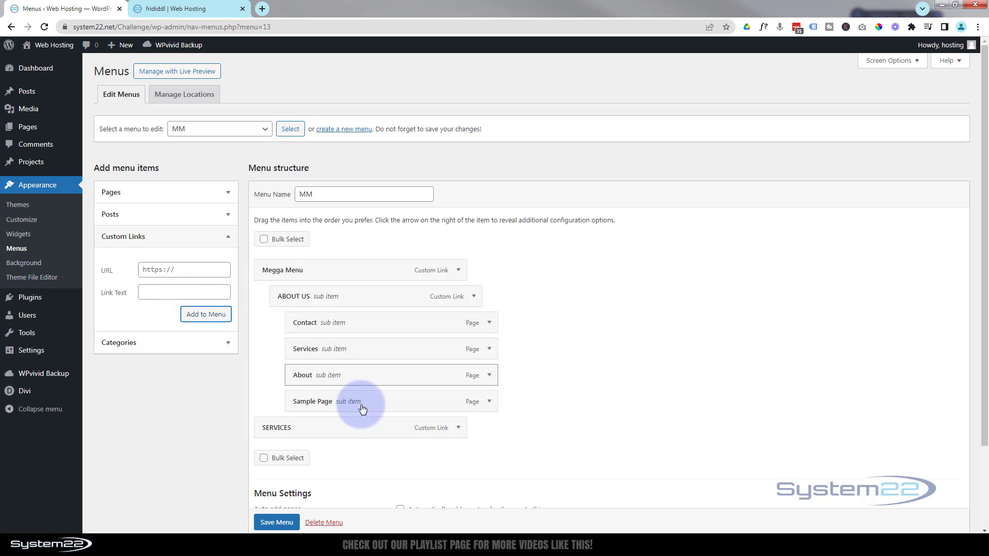
Nest SERVICES as a sub item of Megga Menu and clear the # from its URL.
{"action": "left_click_drag", "start_coordinate": [324, 433], "coordinate": [352, 433]}
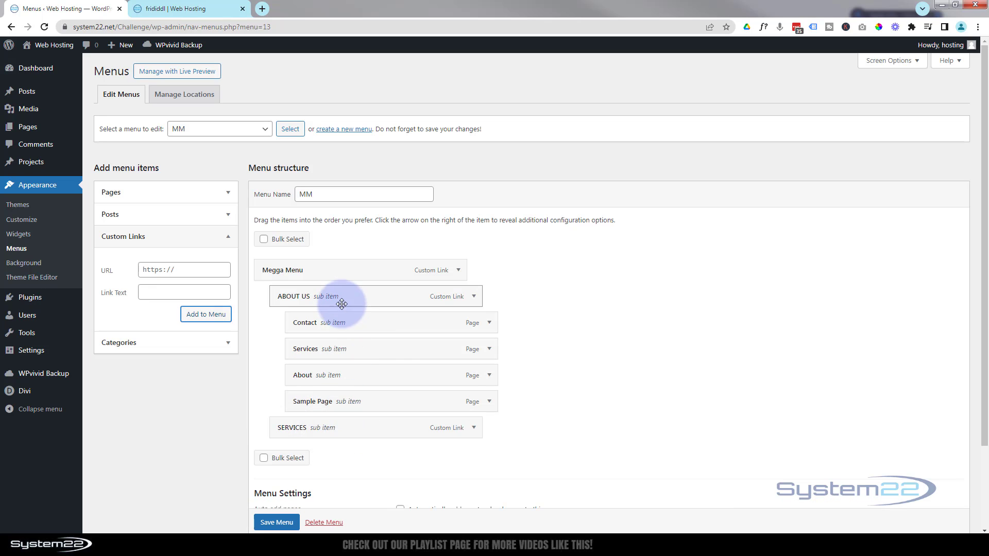
{"action": "left_click", "coordinate": [475, 431]}
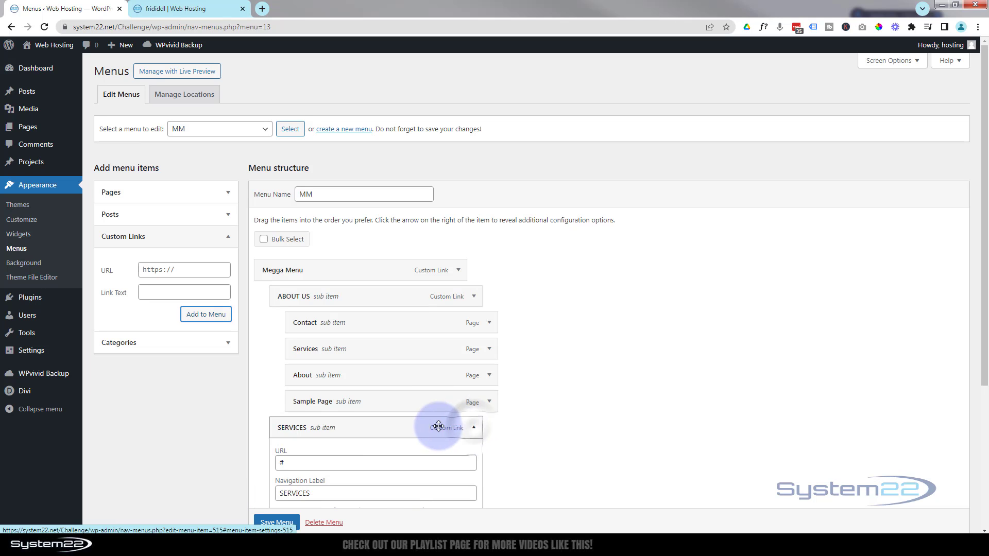
{"action": "double_click", "coordinate": [278, 463]}
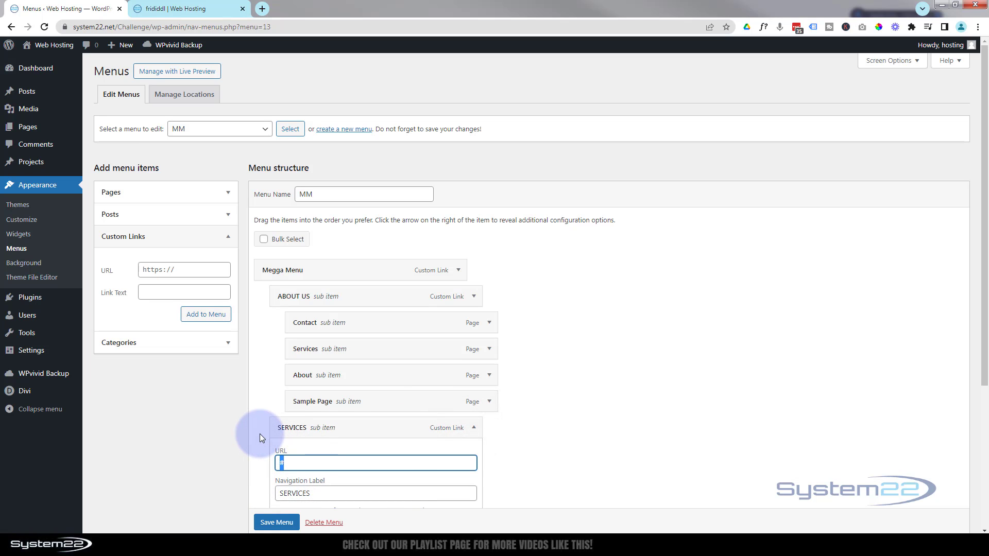
{"action": "key", "text": "BackSpace"}
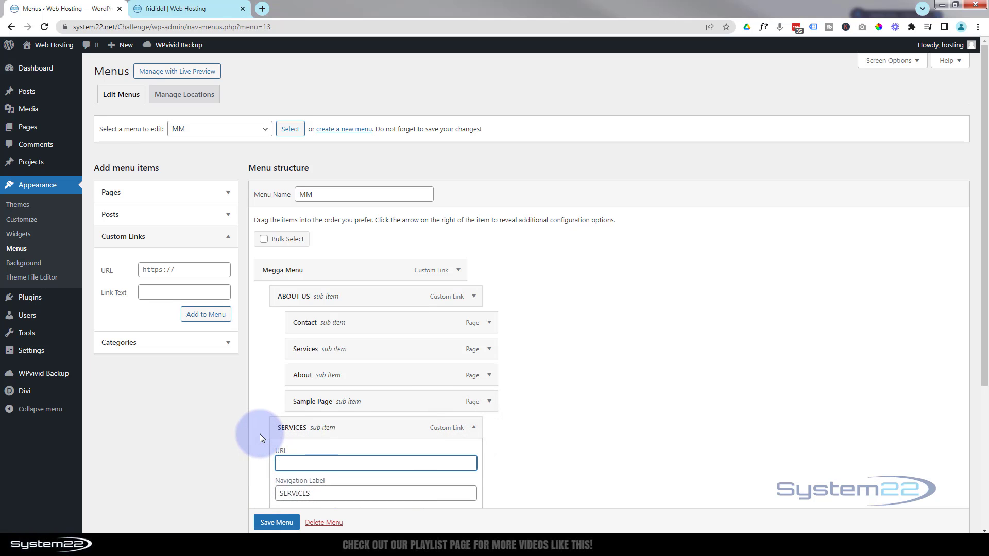
{"action": "left_click", "coordinate": [473, 427]}
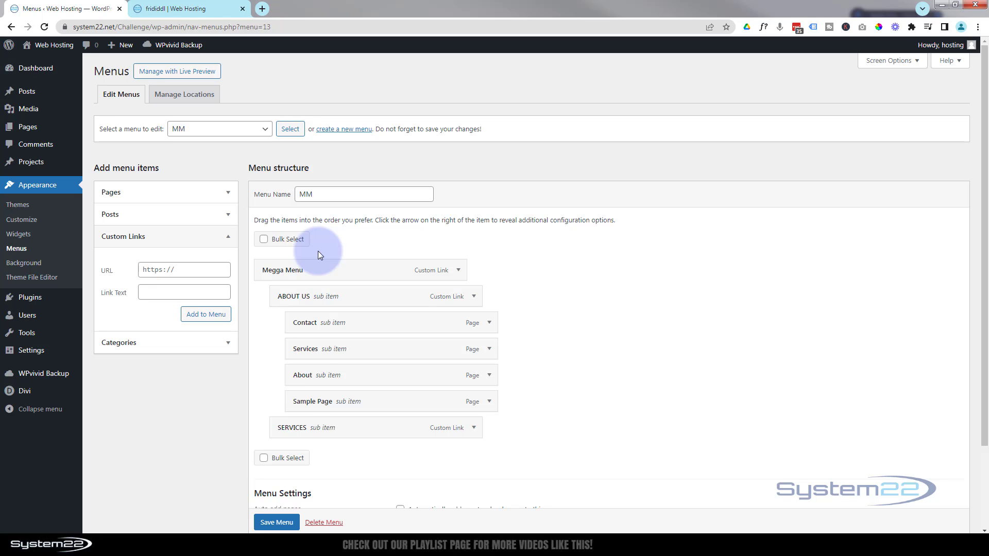
Save the MM menu and open the existing Mega Menu for editing to review its column headings and sub items.
{"action": "scroll", "coordinate": [280, 520], "scroll_direction": "down", "scroll_amount": 1}
{"action": "left_click", "coordinate": [283, 524]}
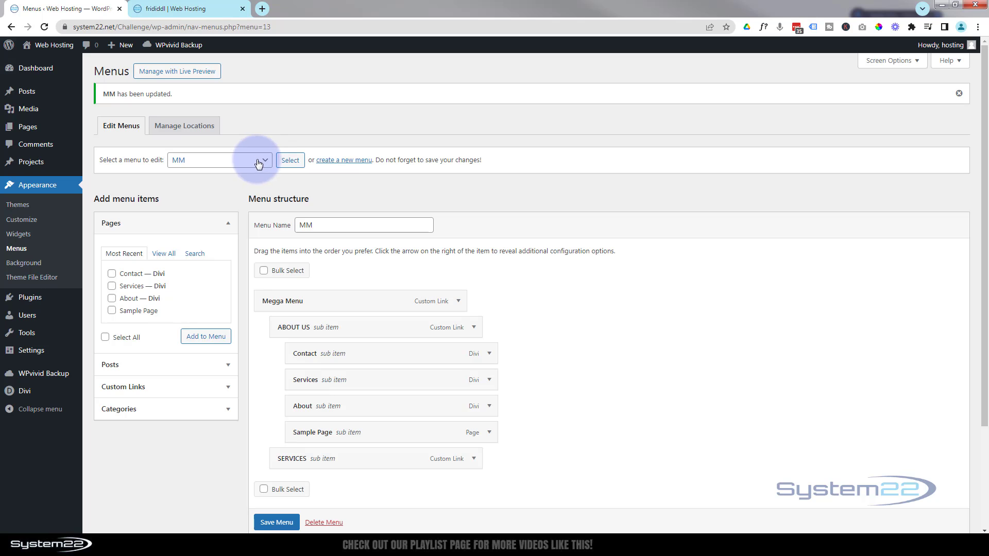
{"action": "left_click", "coordinate": [258, 160]}
{"action": "left_click", "coordinate": [218, 183]}
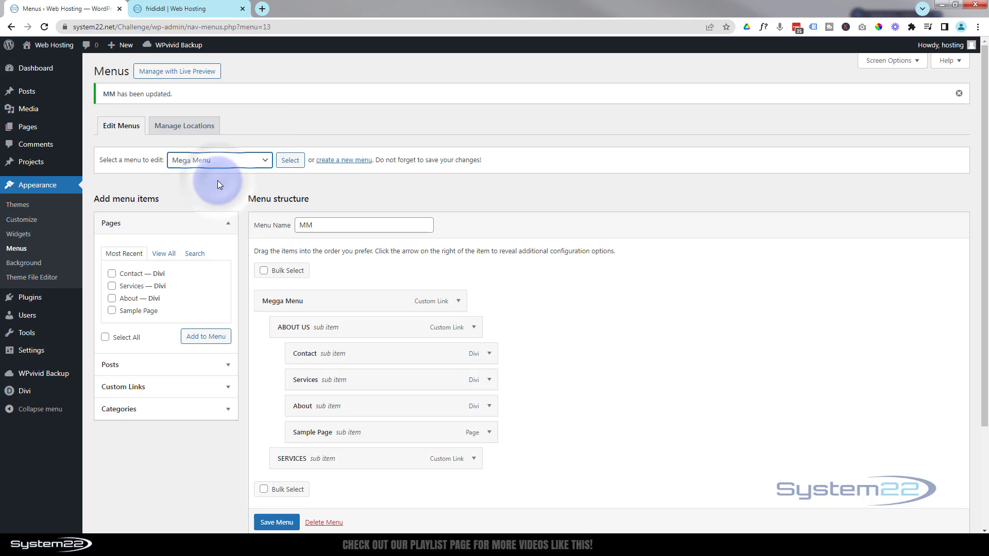
{"action": "left_click", "coordinate": [291, 161]}
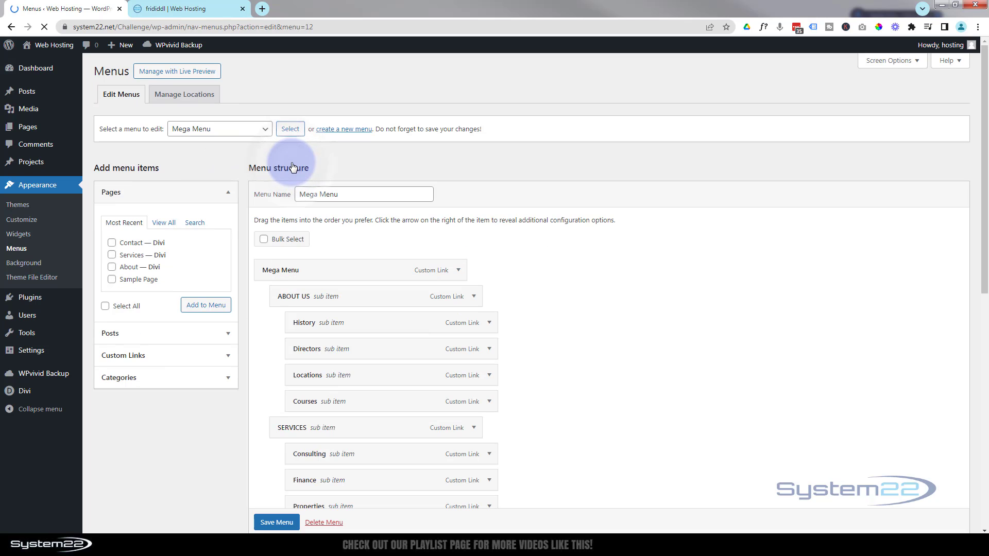
{"action": "scroll", "coordinate": [597, 281], "scroll_direction": "down", "scroll_amount": 4}
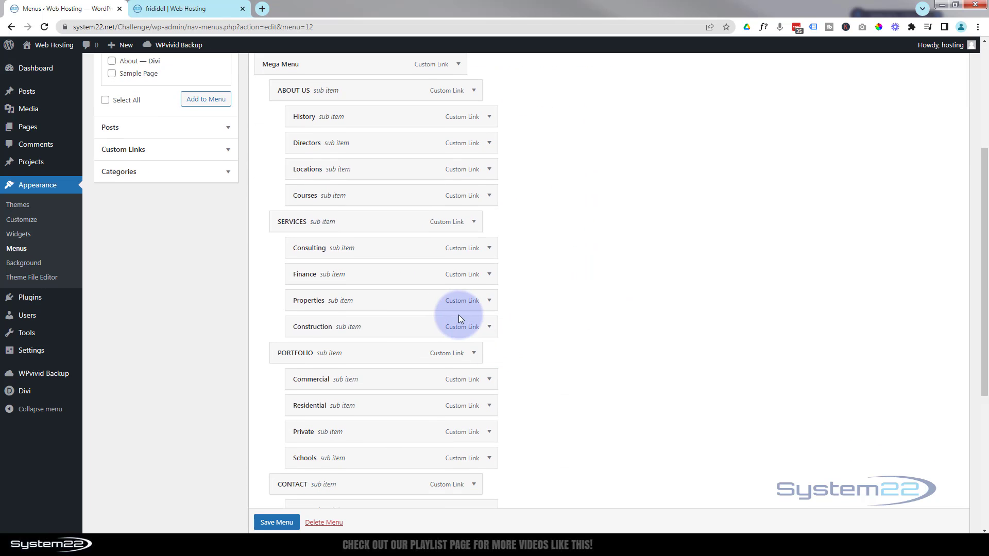
{"action": "scroll", "coordinate": [458, 314], "scroll_direction": "down", "scroll_amount": 5}
{"action": "scroll", "coordinate": [366, 316], "scroll_direction": "up", "scroll_amount": 2}
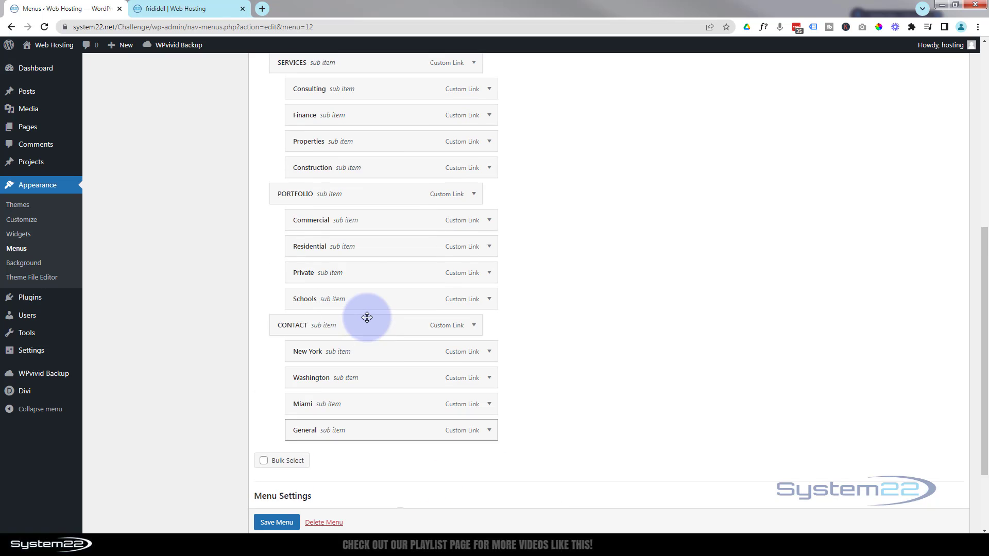
{"action": "scroll", "coordinate": [389, 230], "scroll_direction": "up", "scroll_amount": 7}
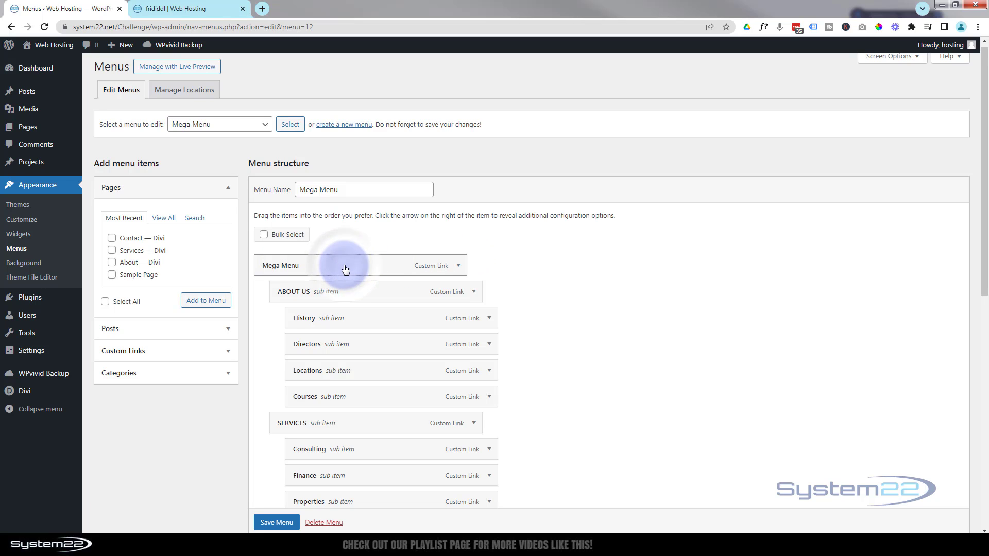
Enable the CSS Classes advanced menu property and save Mega Menu with the class mega-menu on its top-level item.
{"action": "left_click", "coordinate": [460, 268]}
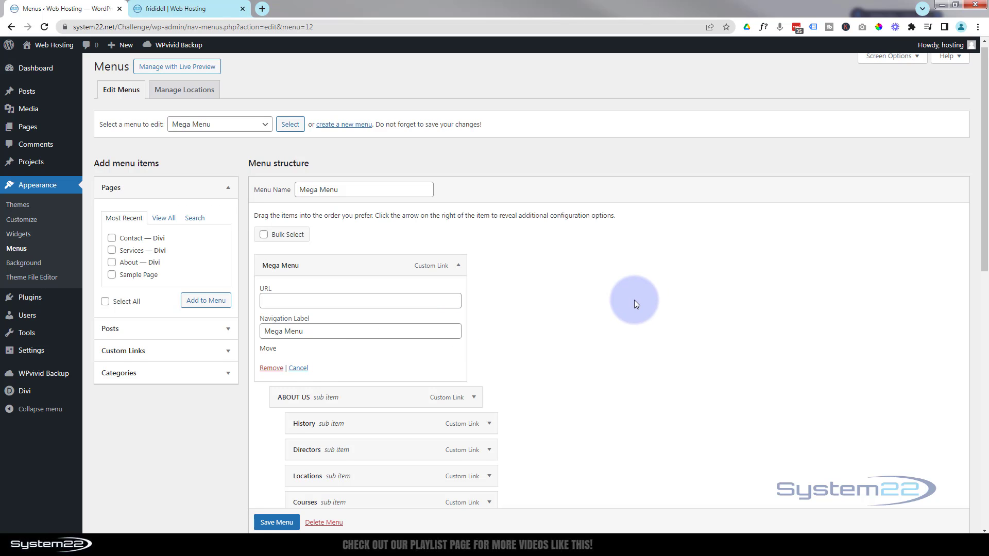
{"action": "scroll", "coordinate": [634, 304], "scroll_direction": "up", "scroll_amount": 1}
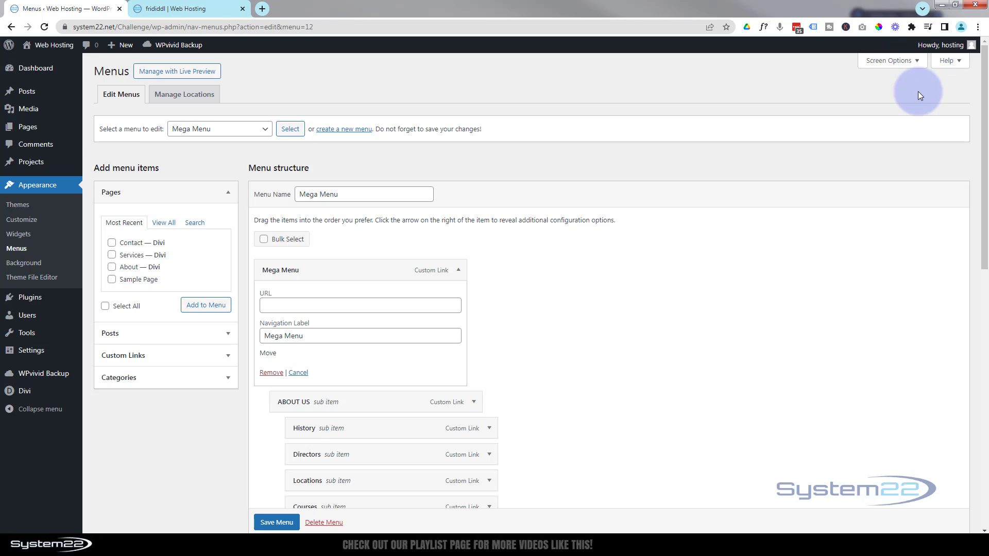
{"action": "left_click", "coordinate": [917, 62]}
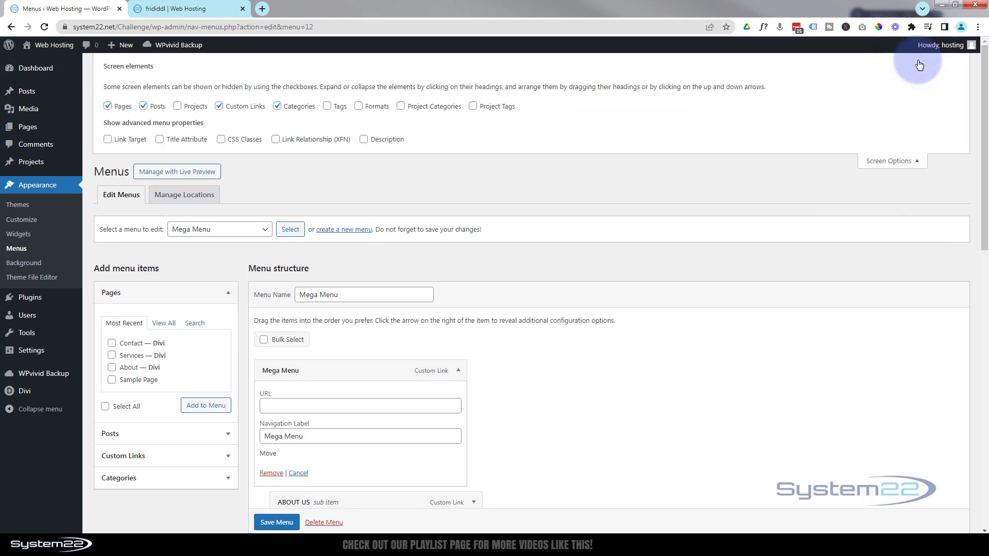
{"action": "left_click", "coordinate": [222, 140]}
{"action": "left_click", "coordinate": [303, 470]}
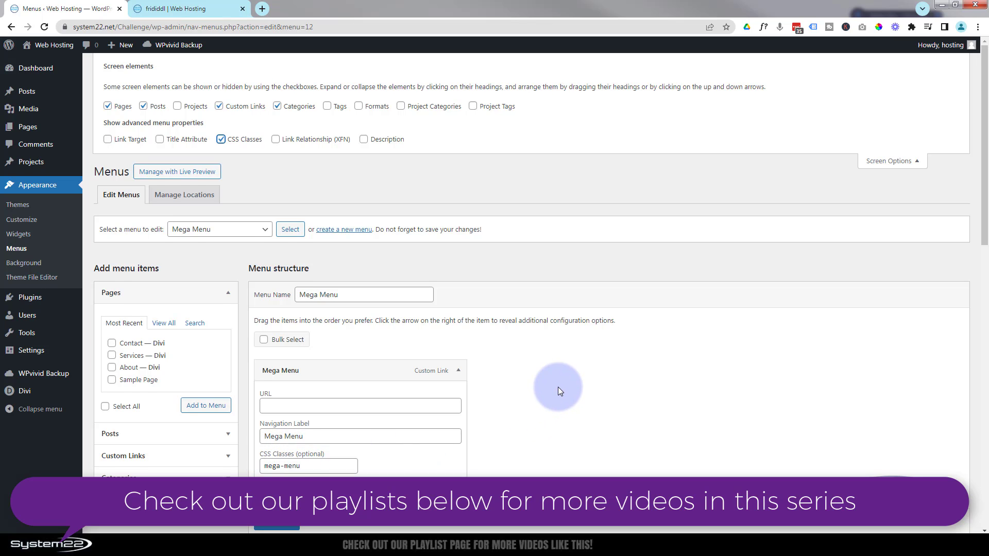
{"action": "scroll", "coordinate": [557, 388], "scroll_direction": "down", "scroll_amount": 2}
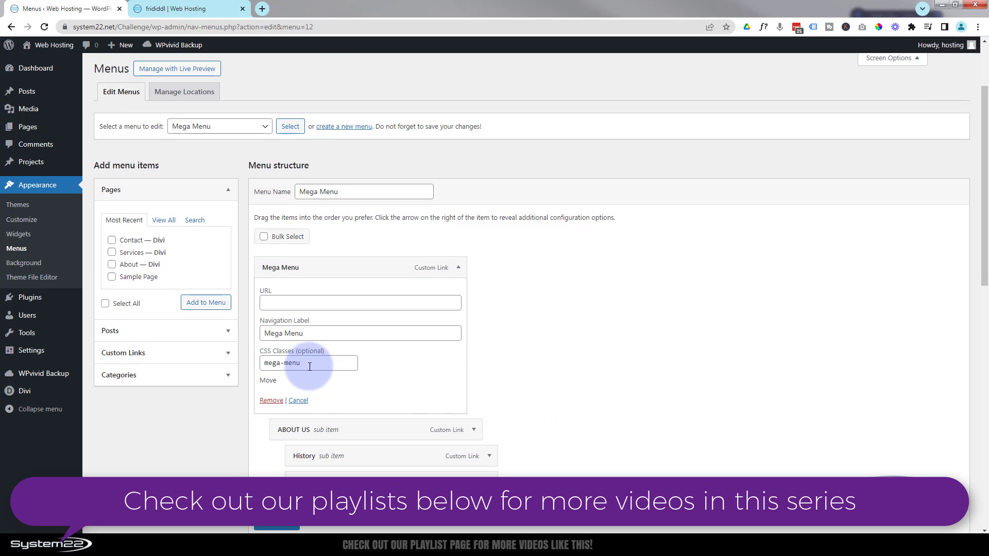
{"action": "left_click", "coordinate": [290, 364]}
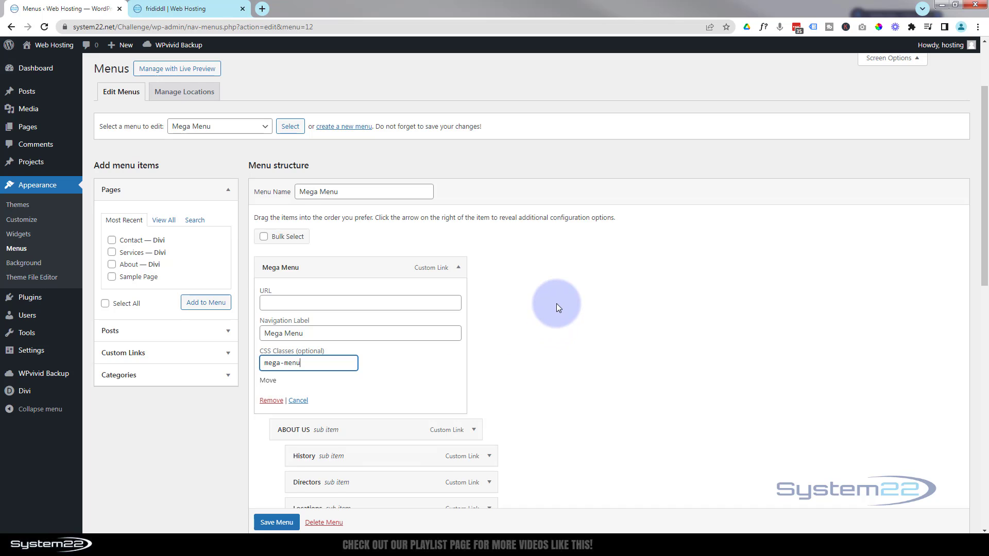
{"action": "scroll", "coordinate": [556, 308], "scroll_direction": "down", "scroll_amount": 2}
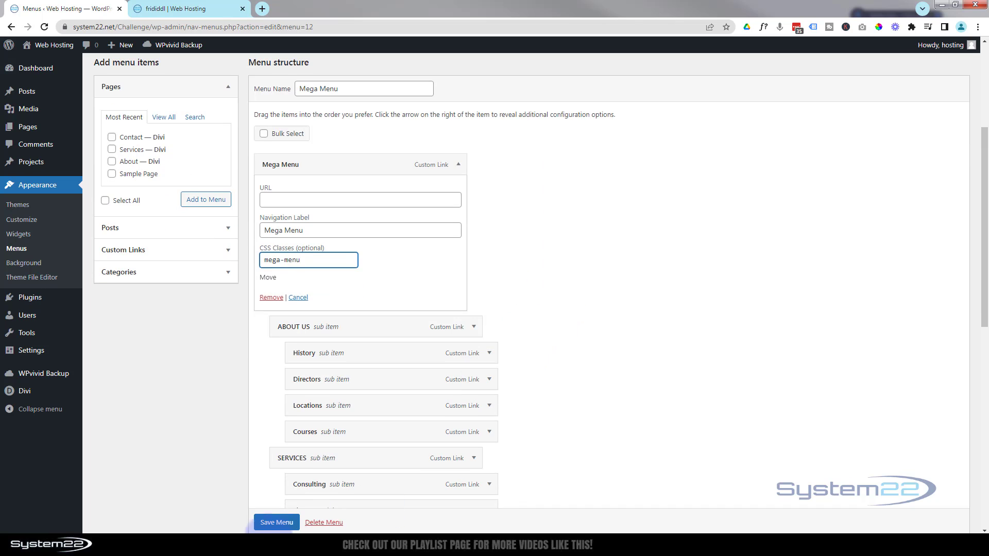
{"action": "left_click", "coordinate": [270, 522]}
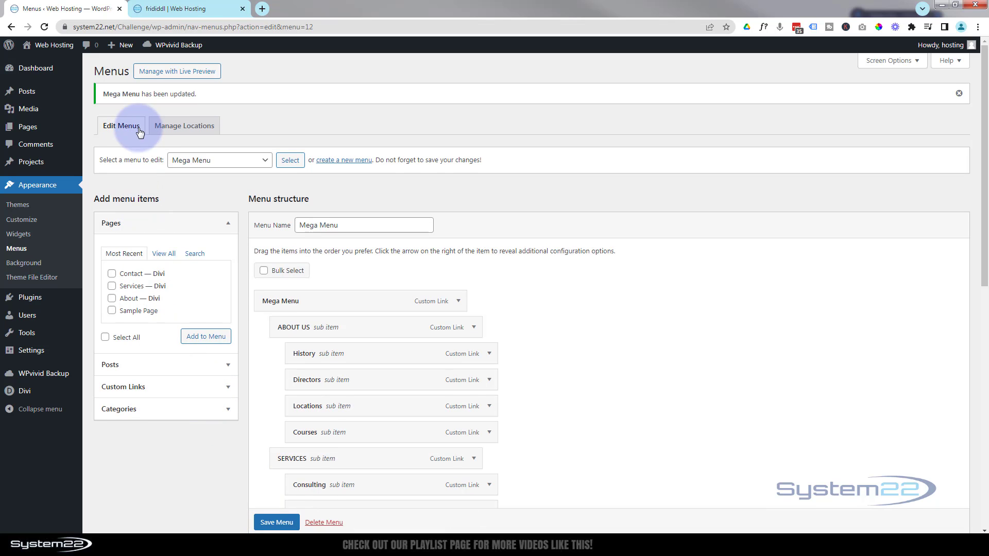
Switch to the frididdl page in the Divi Visual Builder and insert a single-column row below the two images.
{"action": "left_click", "coordinate": [191, 9]}
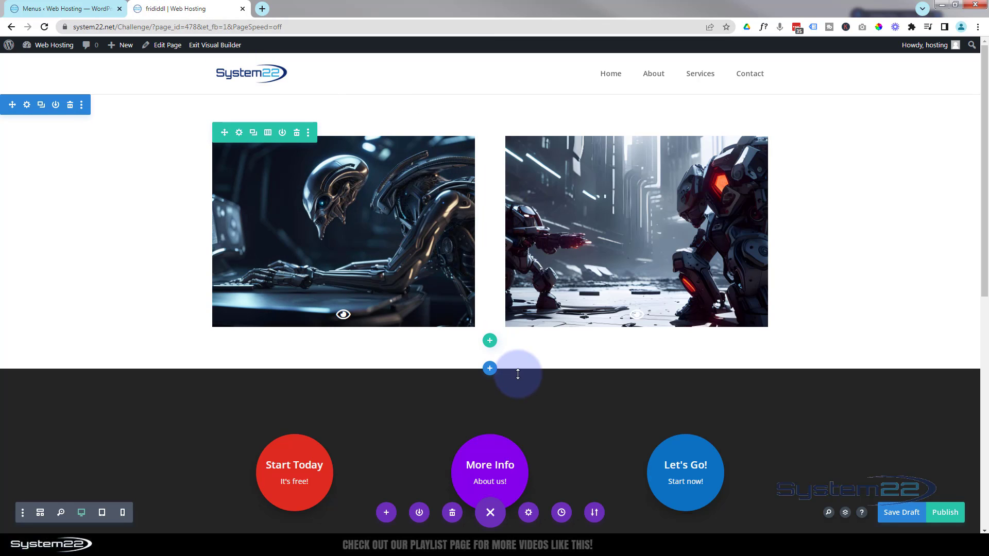
{"action": "scroll", "coordinate": [517, 374], "scroll_direction": "down", "scroll_amount": 4}
{"action": "scroll", "coordinate": [518, 375], "scroll_direction": "up", "scroll_amount": 3}
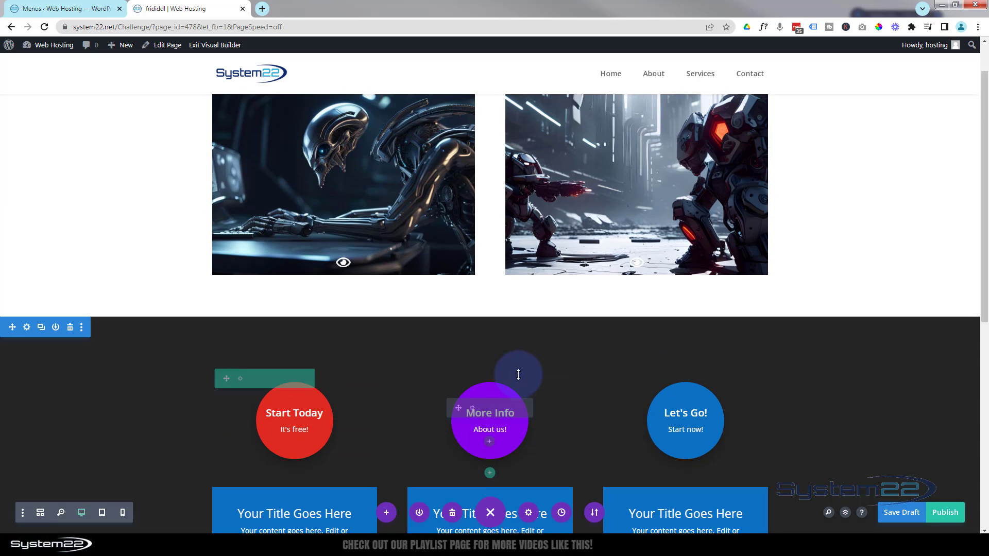
{"action": "left_click_drag", "start_coordinate": [519, 375], "coordinate": [461, 309]}
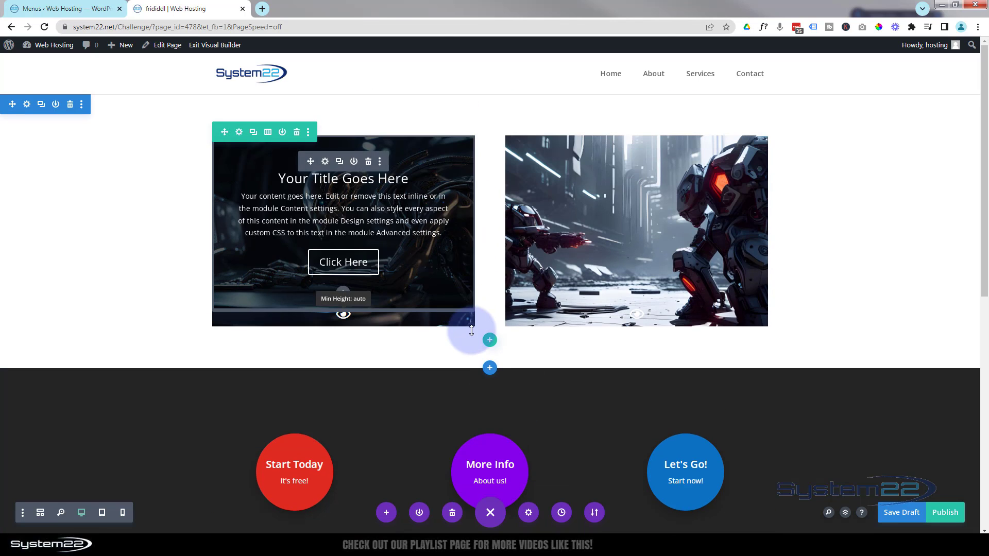
{"action": "key", "text": "ctrl+z"}
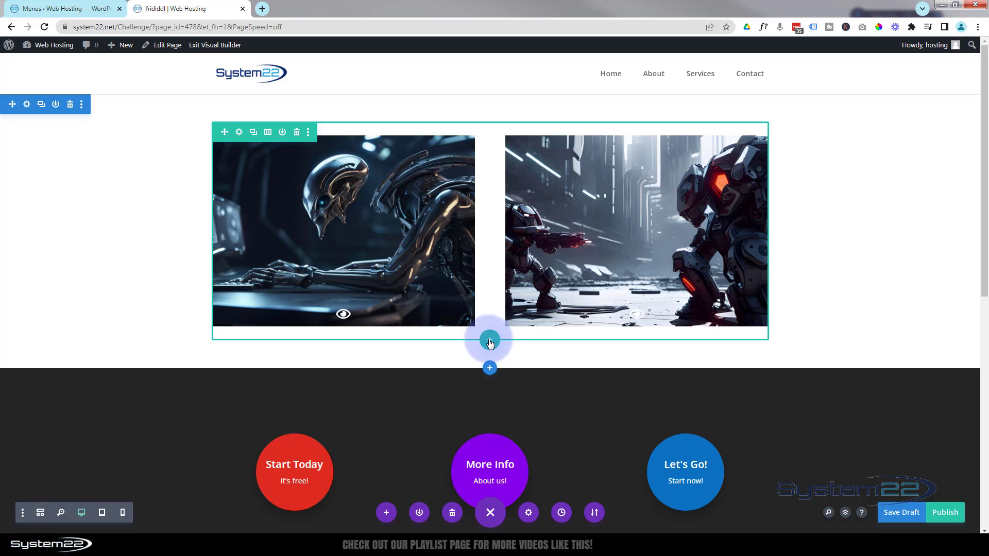
{"action": "left_click", "coordinate": [490, 340]}
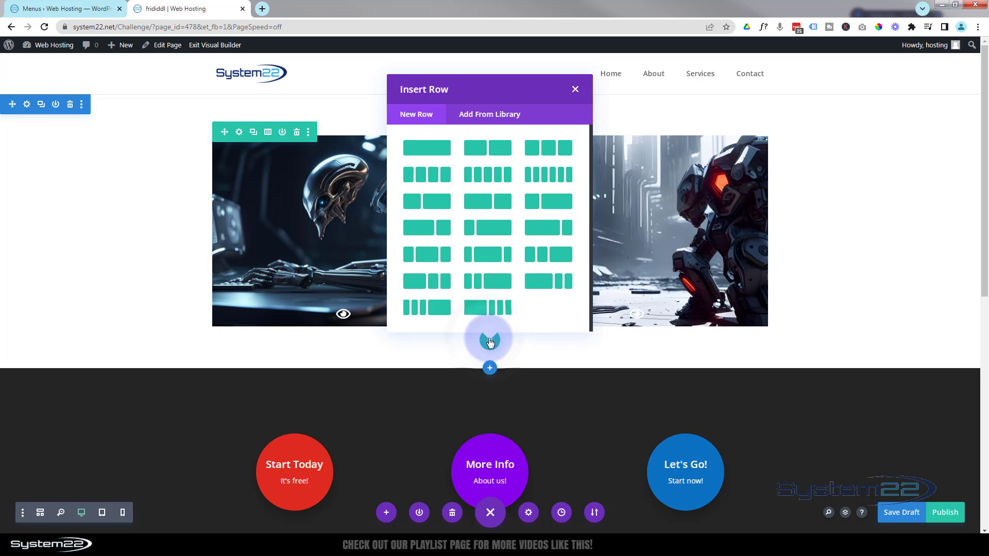
{"action": "left_click", "coordinate": [438, 150]}
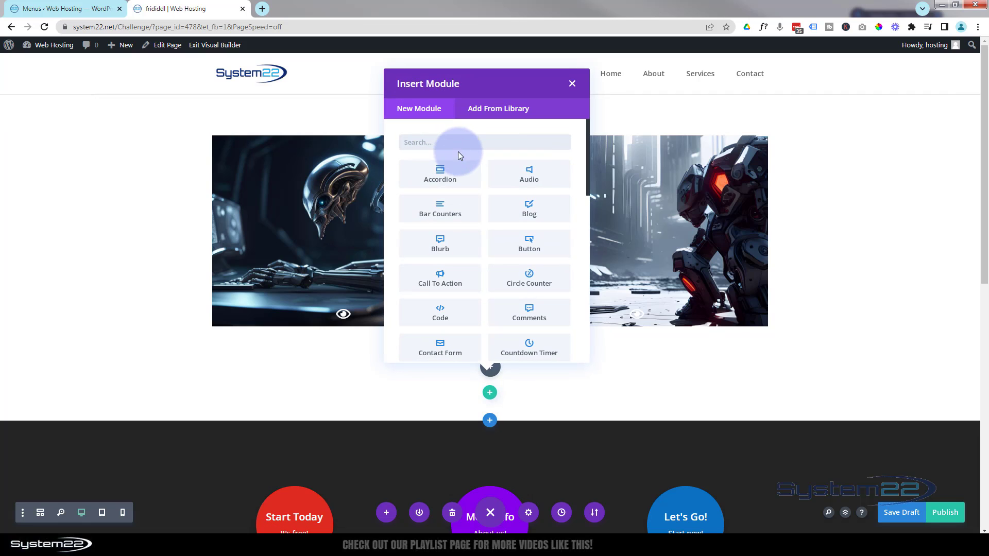
Insert a Menu module in the new row and set its menu to Mega Menu.
{"action": "scroll", "coordinate": [513, 186], "scroll_direction": "down", "scroll_amount": 1}
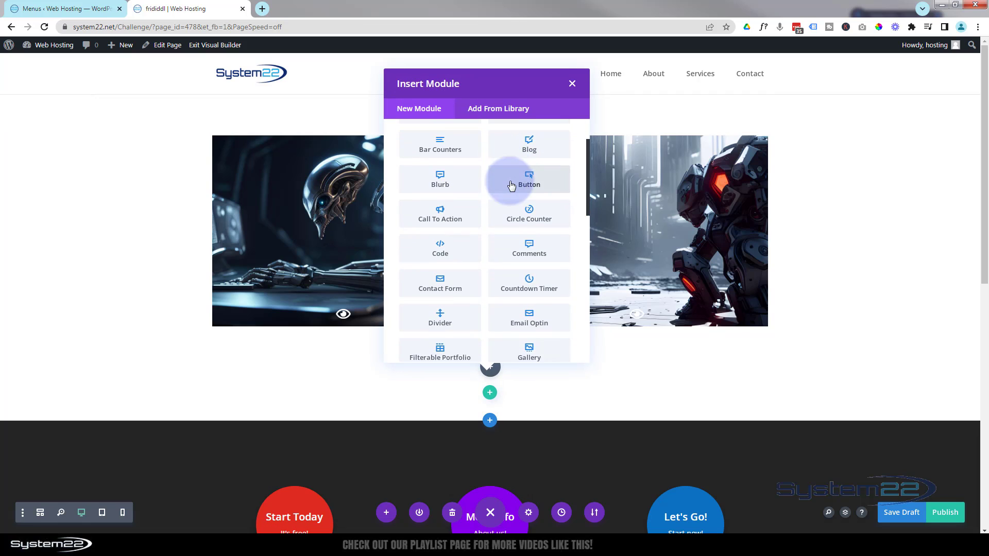
{"action": "scroll", "coordinate": [511, 186], "scroll_direction": "down", "scroll_amount": 3}
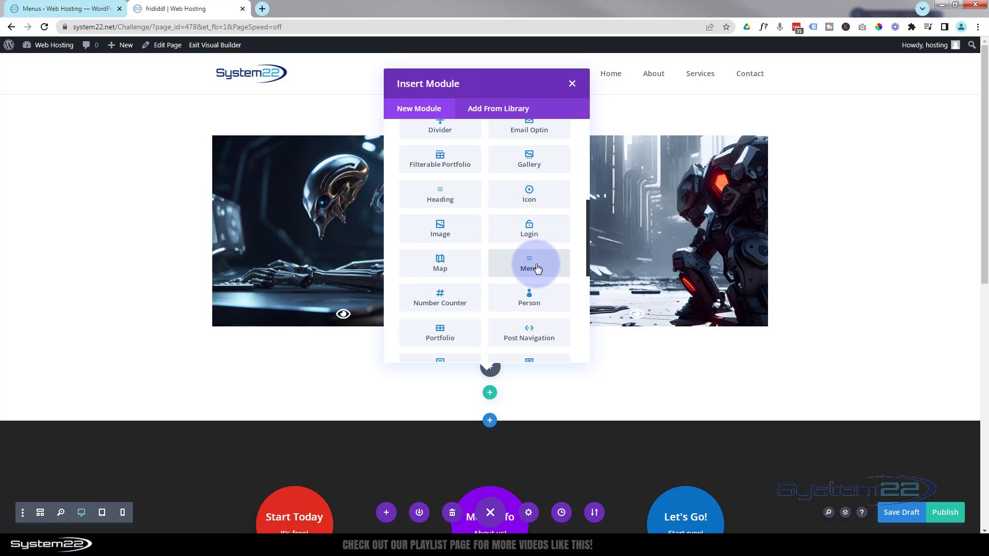
{"action": "left_click", "coordinate": [536, 268]}
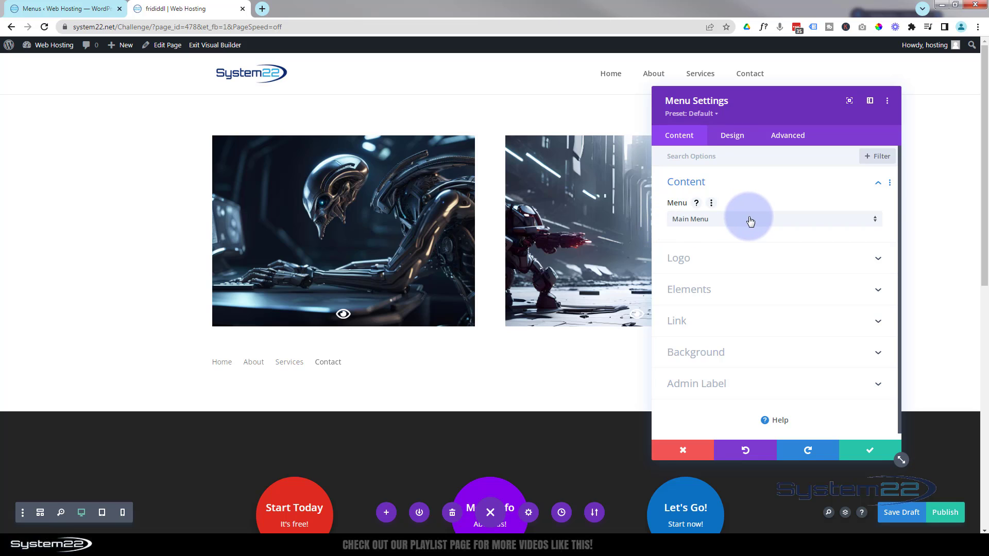
{"action": "left_click", "coordinate": [750, 220]}
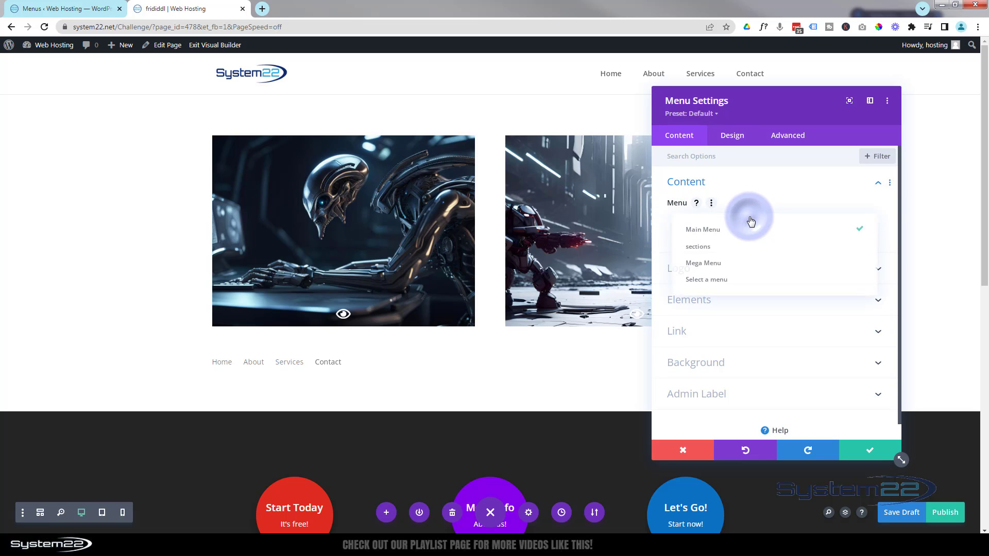
{"action": "left_click", "coordinate": [700, 264]}
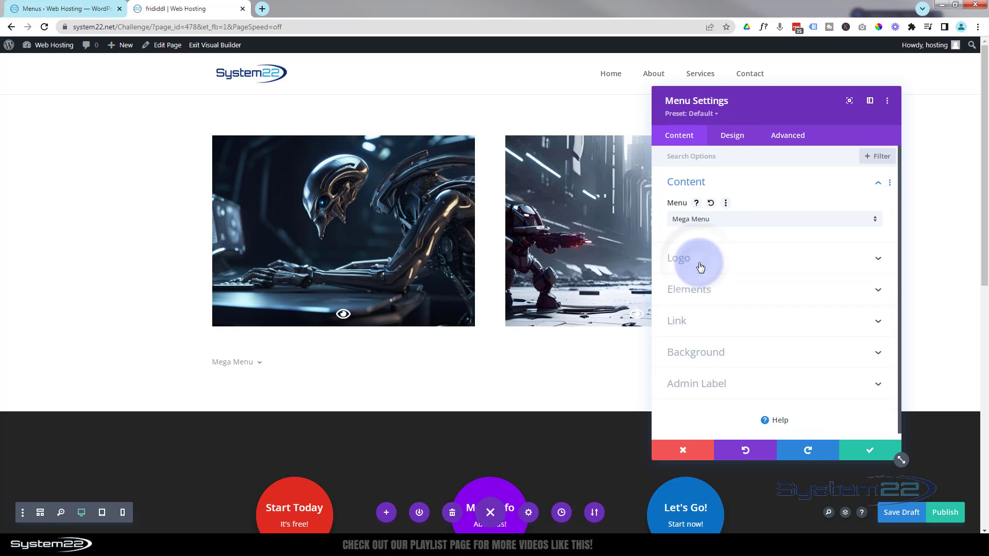
{"action": "left_click", "coordinate": [748, 220]}
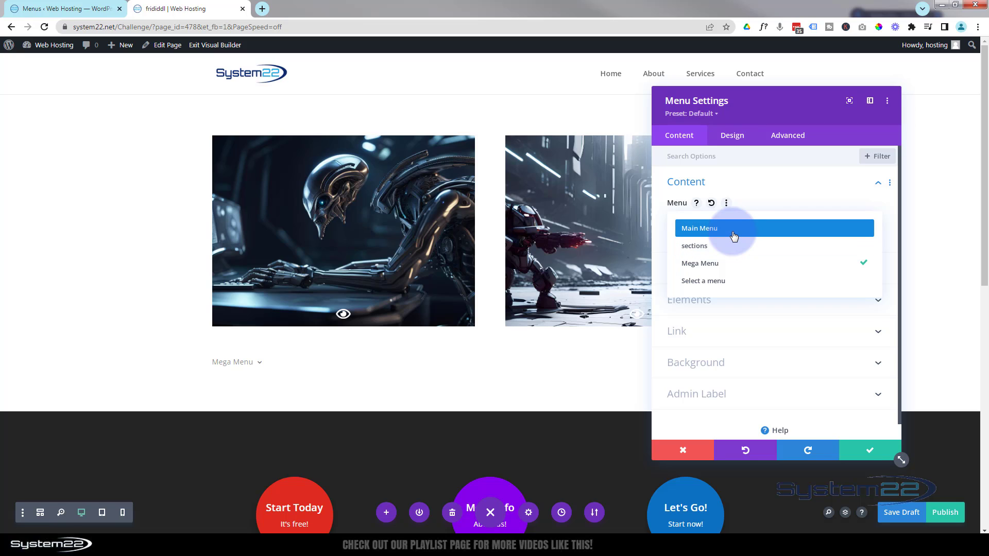
{"action": "left_click", "coordinate": [708, 264]}
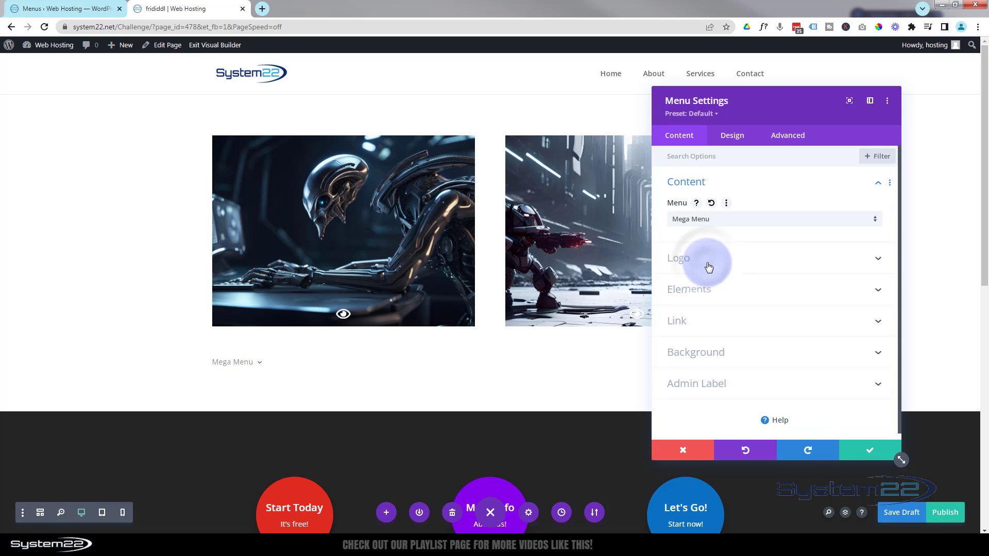
Preview the Mega Menu dropdown on the page and review the module's Logo and Elements options.
{"action": "mouse_move", "coordinate": [251, 362]}
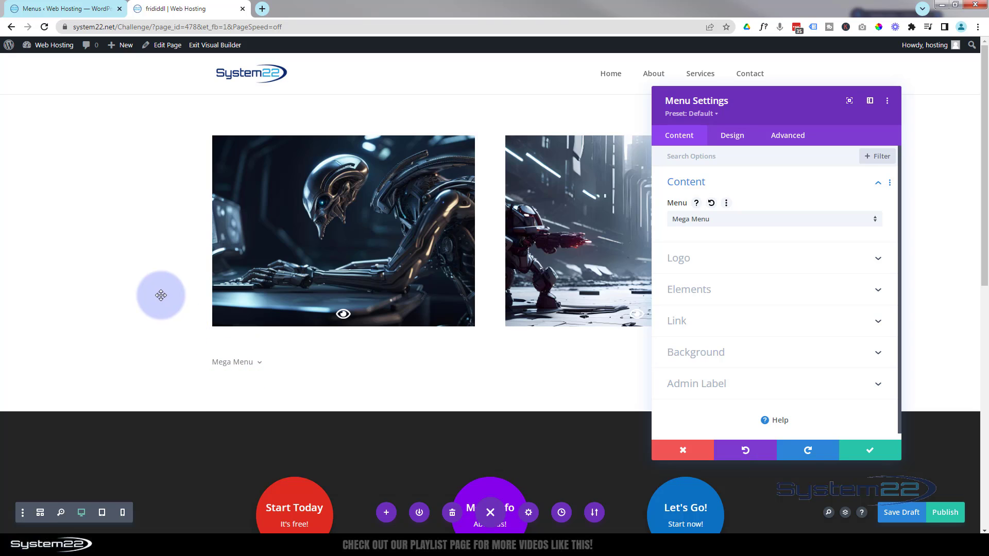
{"action": "scroll", "coordinate": [159, 293], "scroll_direction": "down", "scroll_amount": 3}
{"action": "mouse_move", "coordinate": [226, 208]}
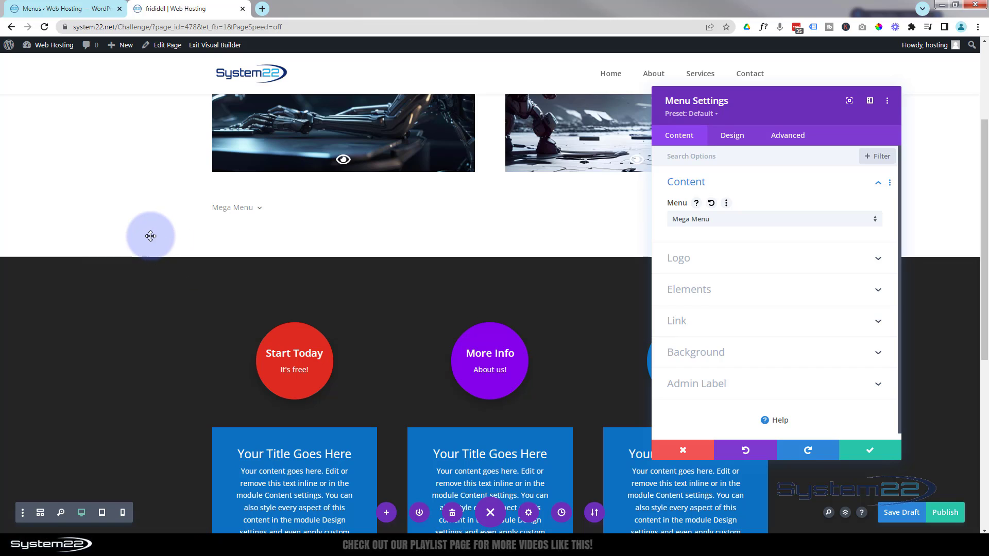
{"action": "left_click", "coordinate": [755, 259]}
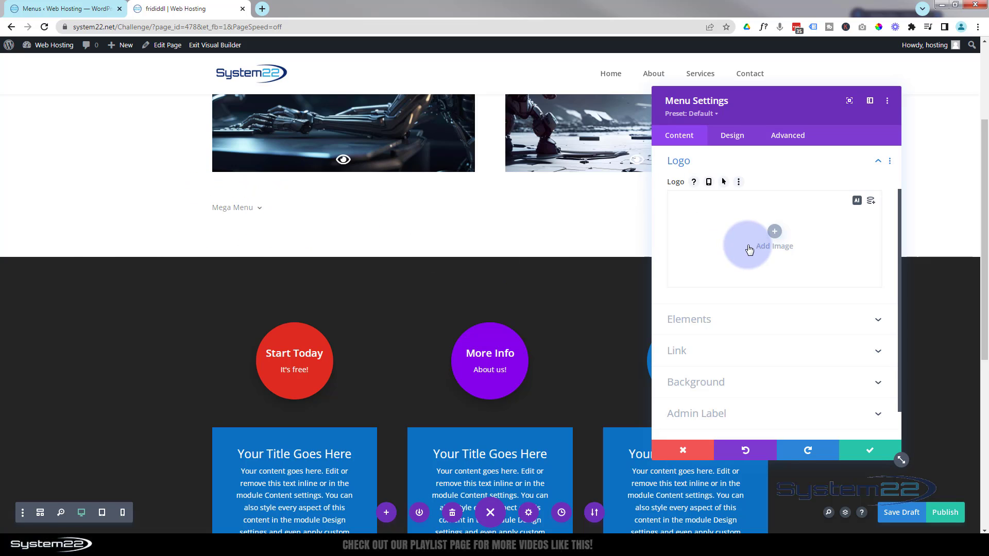
{"action": "left_click", "coordinate": [747, 320]}
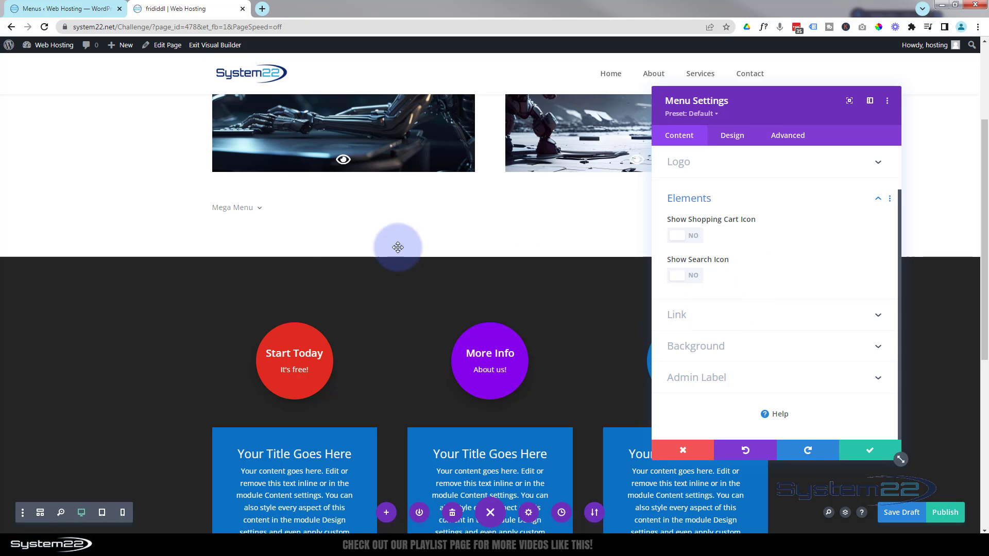
{"action": "mouse_move", "coordinate": [261, 211]}
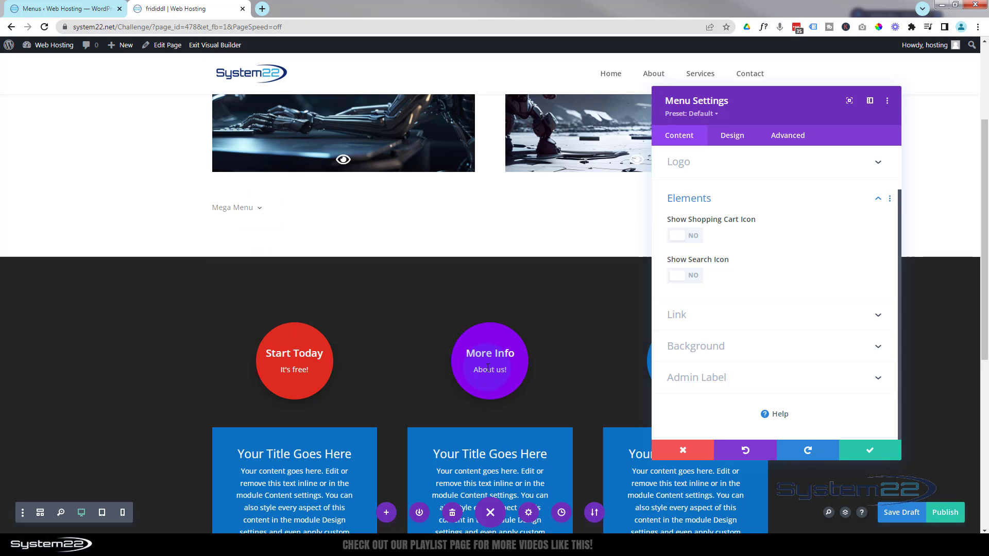
{"action": "mouse_move", "coordinate": [257, 205]}
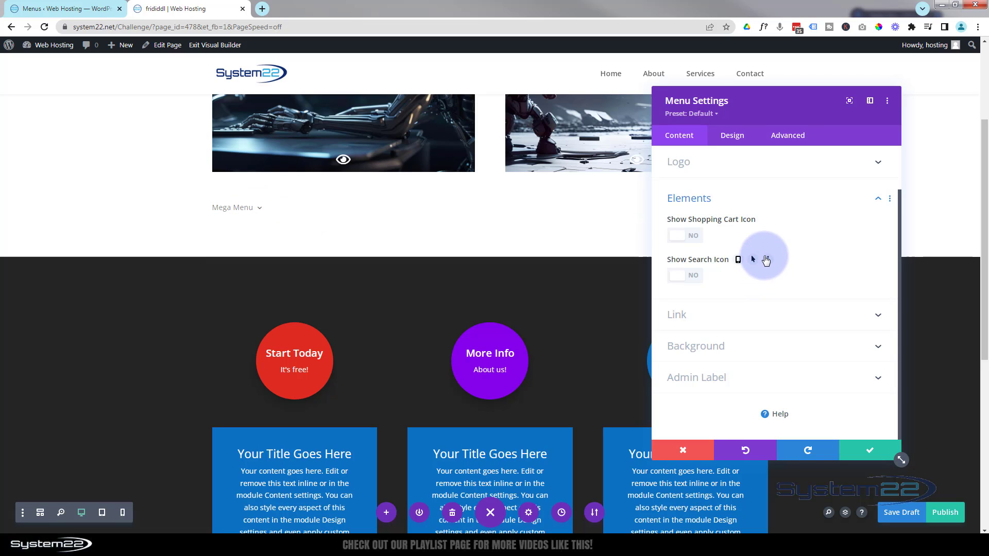
Set the Menu module's background color to the saved blue #0c71c3.
{"action": "left_click", "coordinate": [739, 348]}
{"action": "mouse_move", "coordinate": [252, 206]}
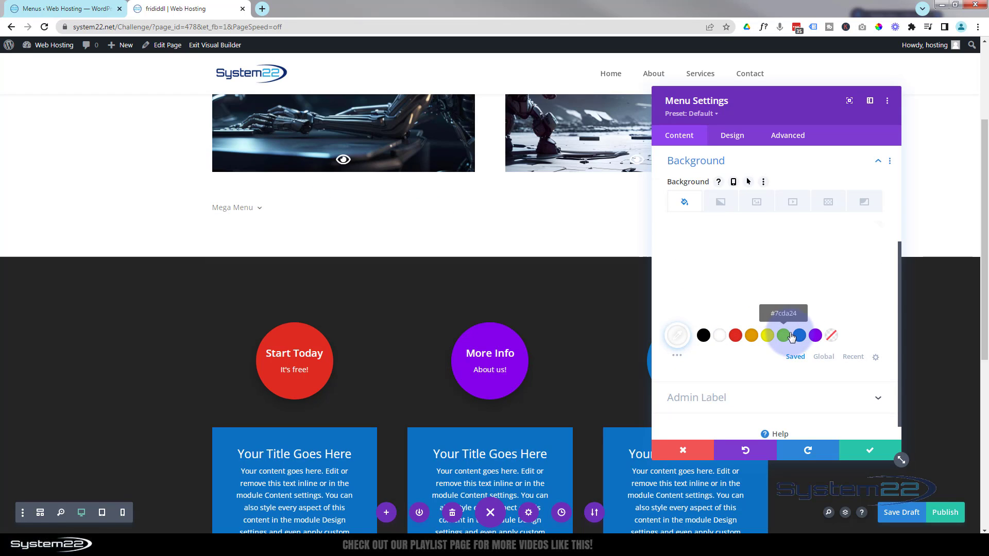
{"action": "left_click", "coordinate": [799, 337]}
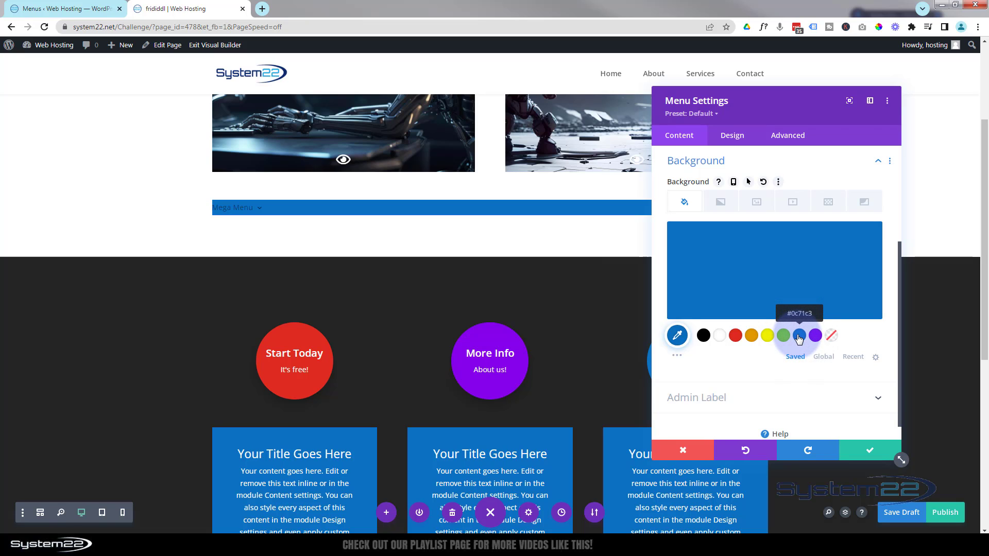
Set the menu's layout style to Centered and preview the dropdown.
{"action": "left_click", "coordinate": [735, 139]}
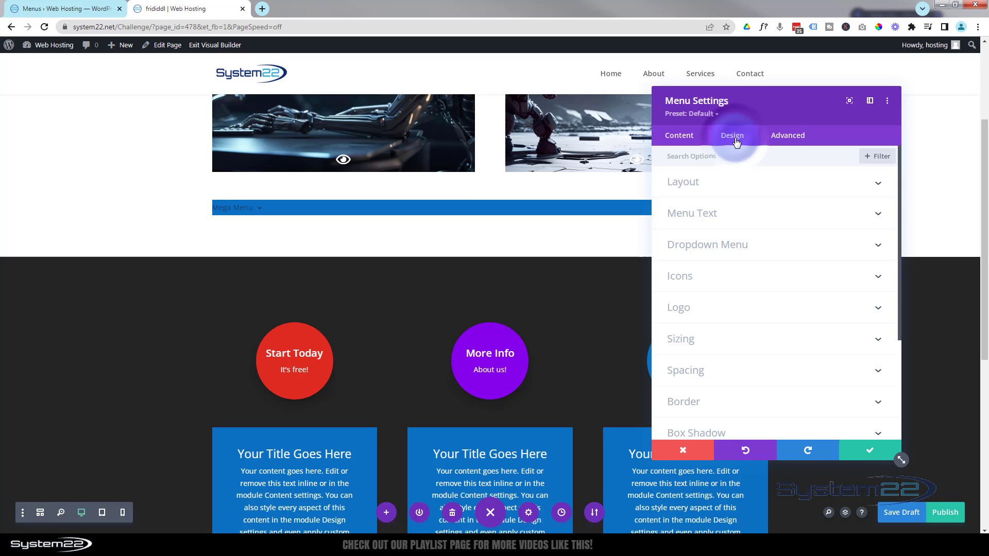
{"action": "left_click", "coordinate": [750, 181]}
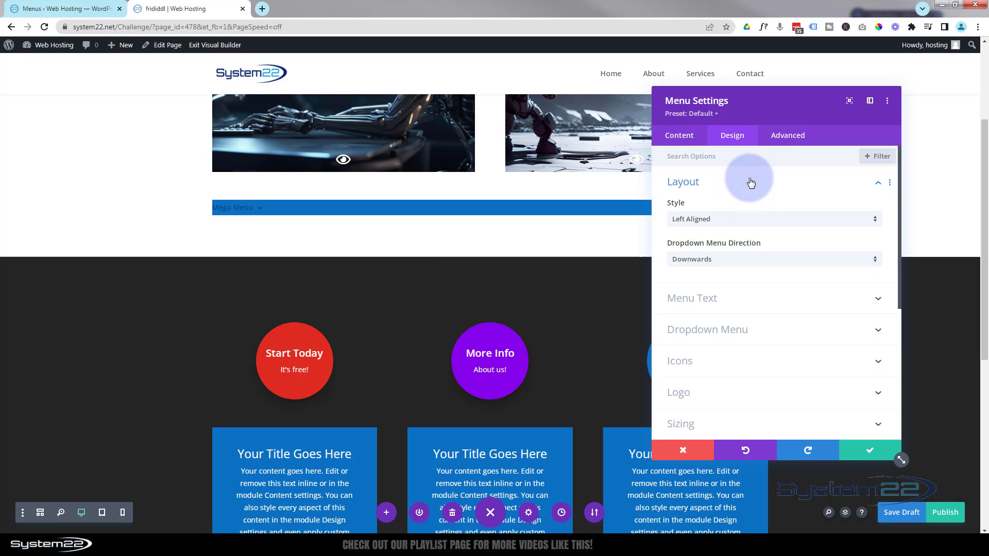
{"action": "left_click", "coordinate": [754, 219]}
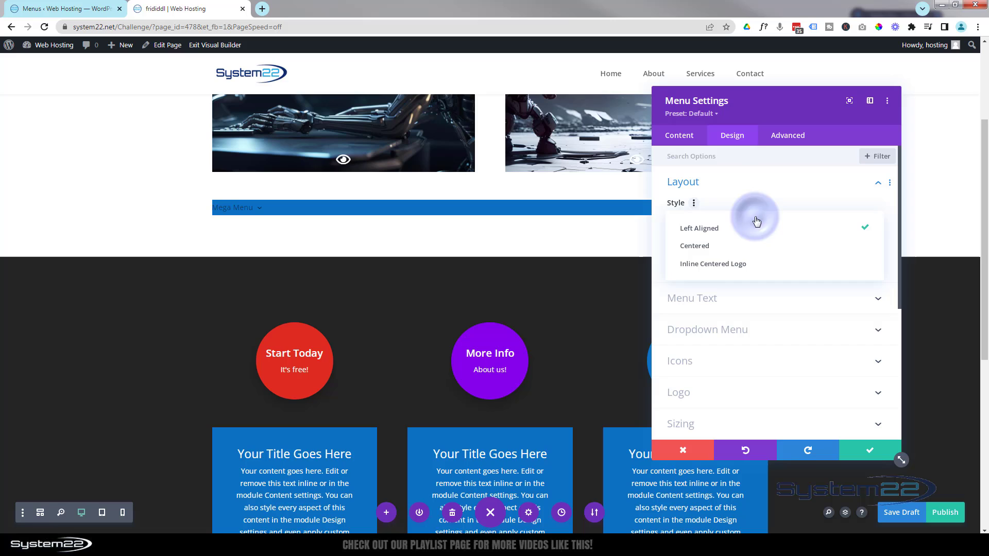
{"action": "left_click", "coordinate": [727, 246]}
{"action": "mouse_move", "coordinate": [476, 208]}
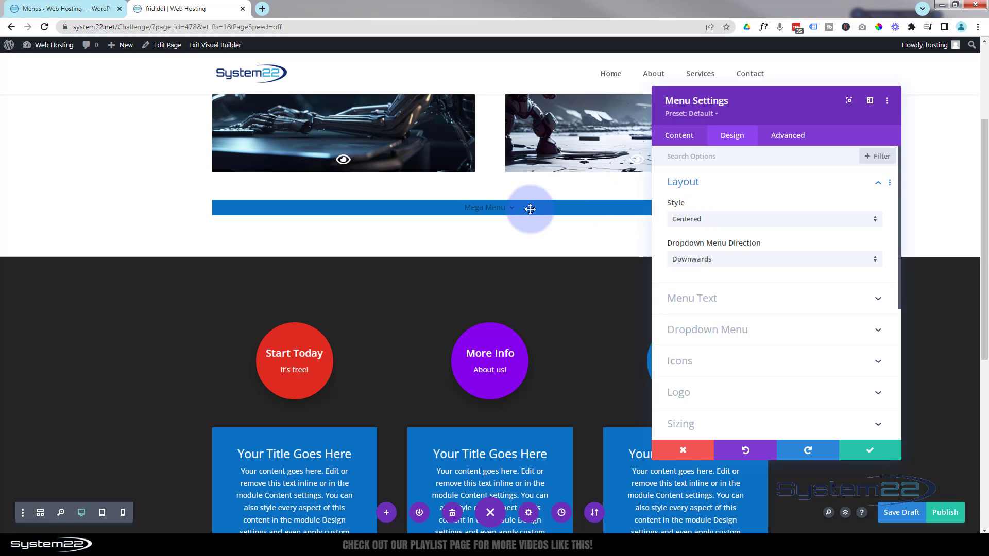
{"action": "mouse_move", "coordinate": [442, 207]}
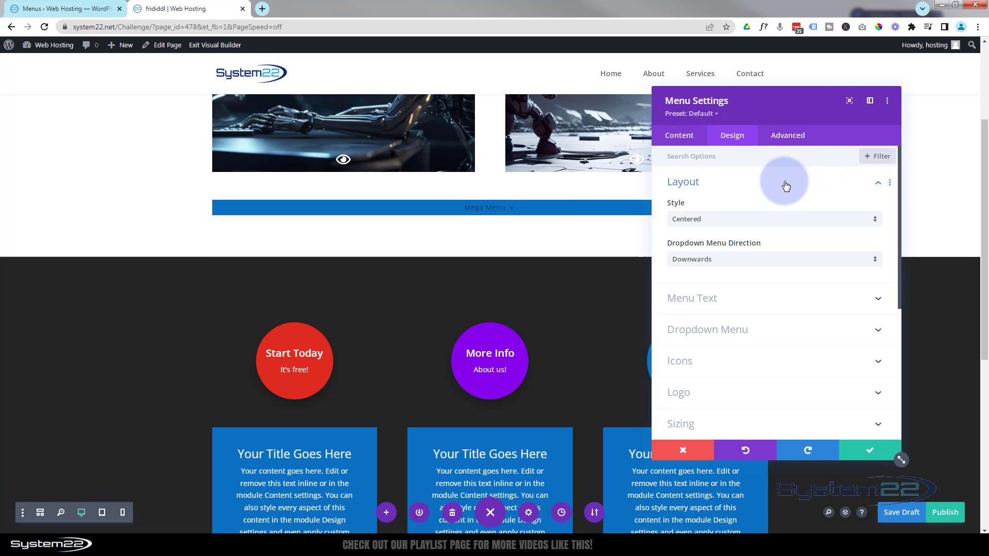
Try the Upwards dropdown menu direction, preview how it opens, and restore Downwards.
{"action": "left_click", "coordinate": [727, 258]}
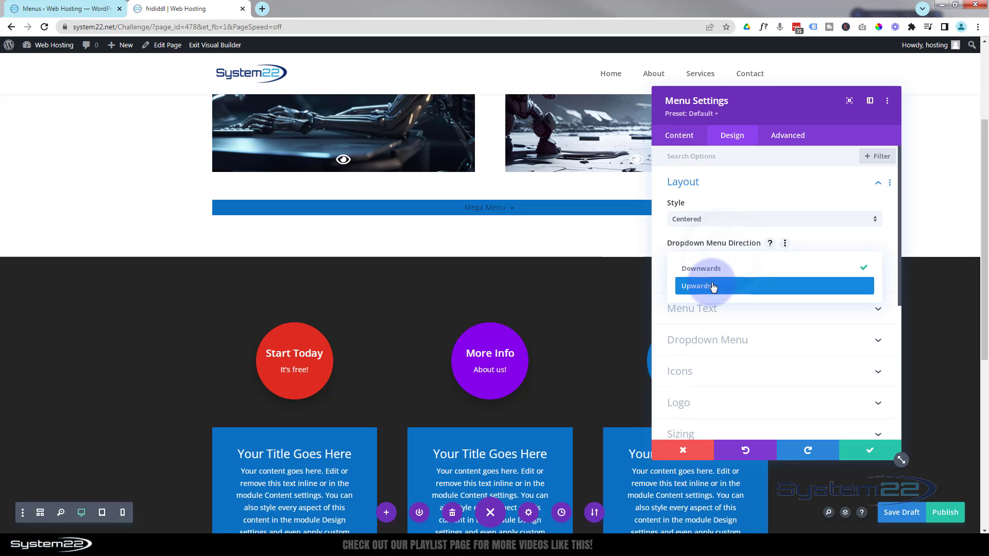
{"action": "left_click", "coordinate": [713, 286]}
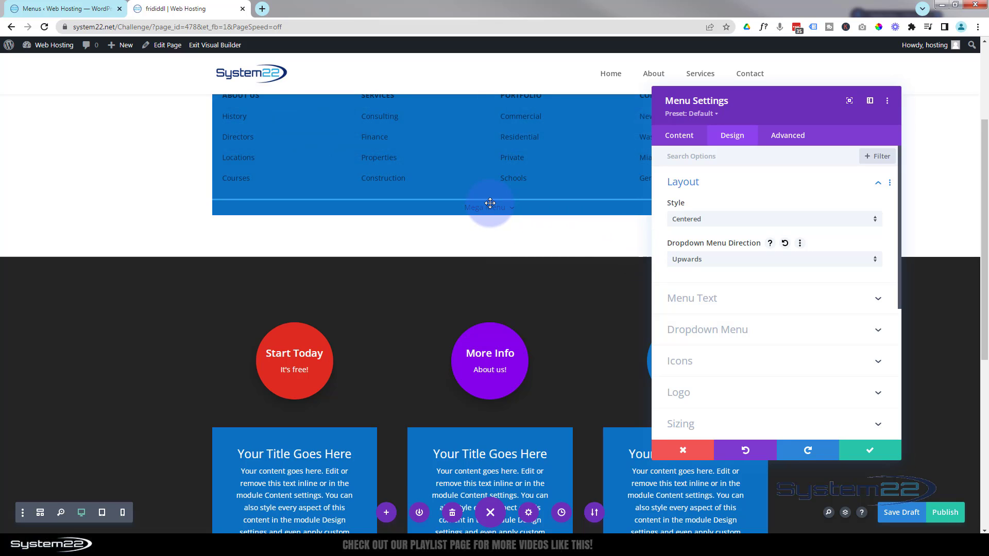
{"action": "scroll", "coordinate": [490, 203], "scroll_direction": "up", "scroll_amount": 1}
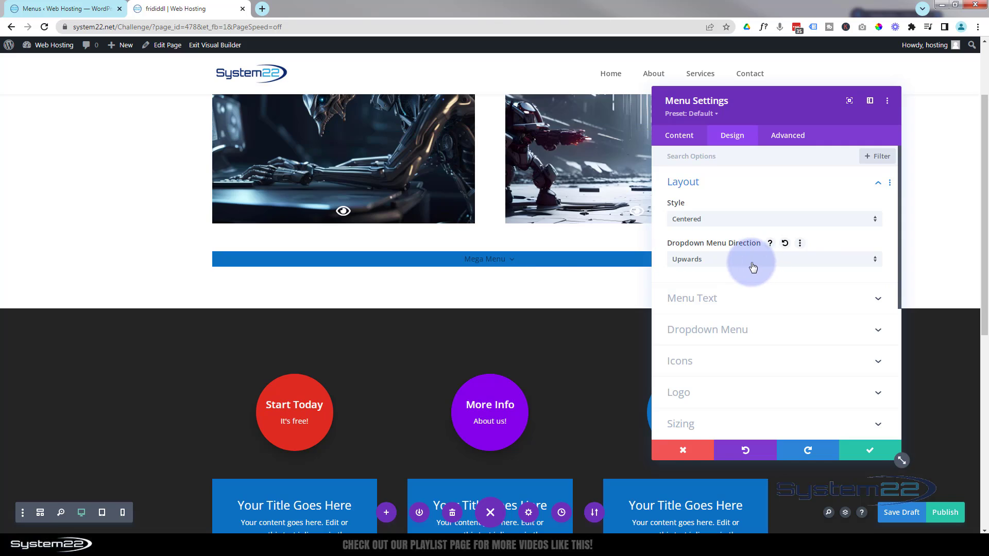
{"action": "left_click", "coordinate": [747, 260]}
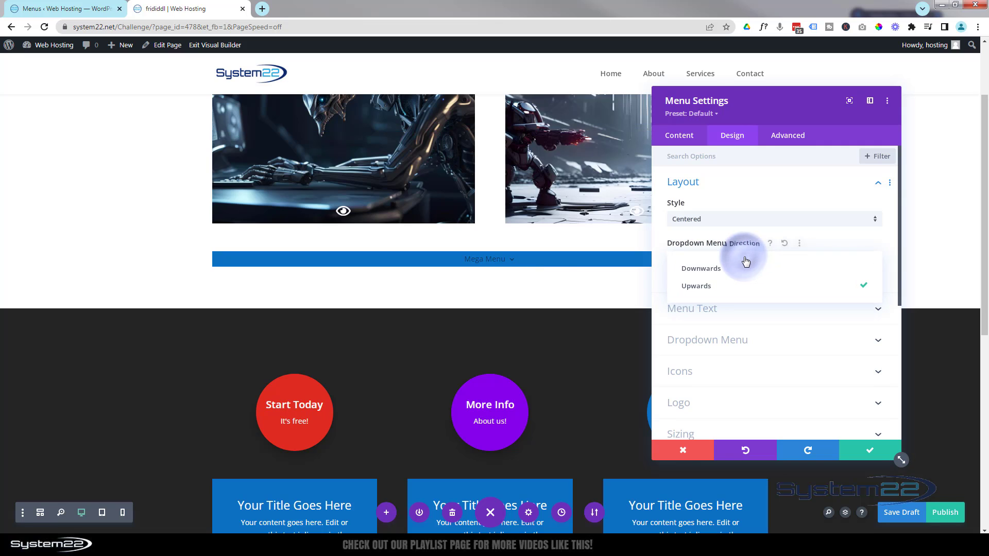
{"action": "left_click", "coordinate": [706, 269]}
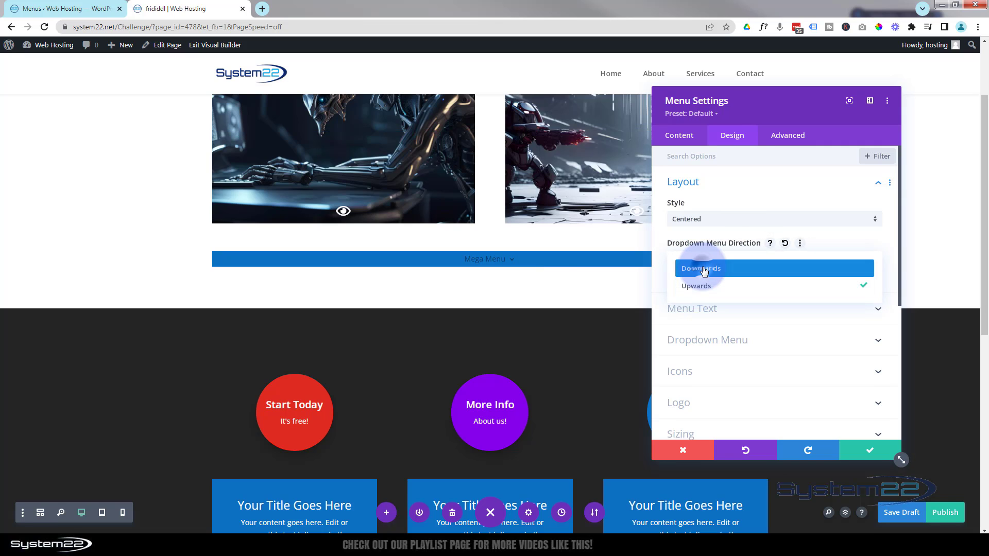
{"action": "left_click", "coordinate": [701, 269]}
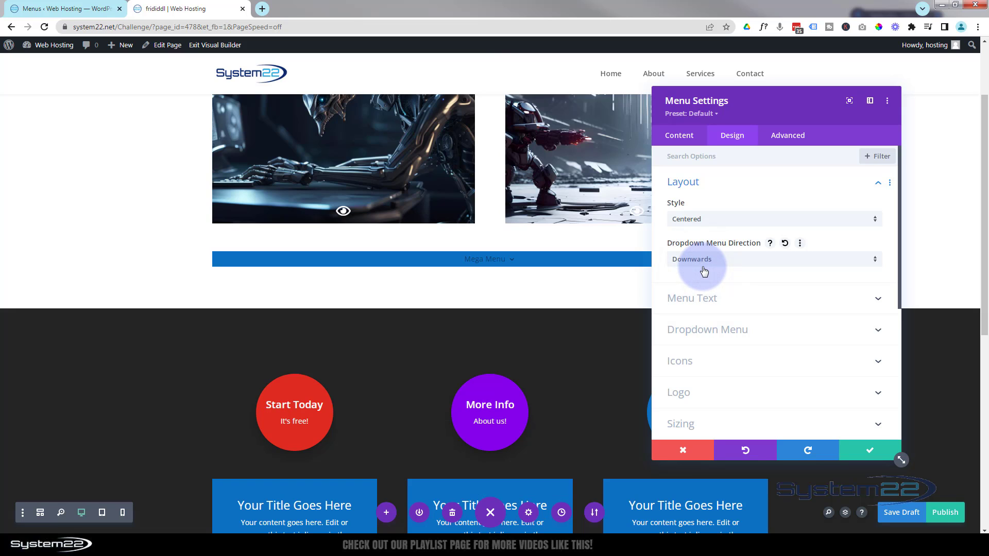
Set the menu's active link color and menu text color to white and preview the dropdown.
{"action": "left_click", "coordinate": [743, 304]}
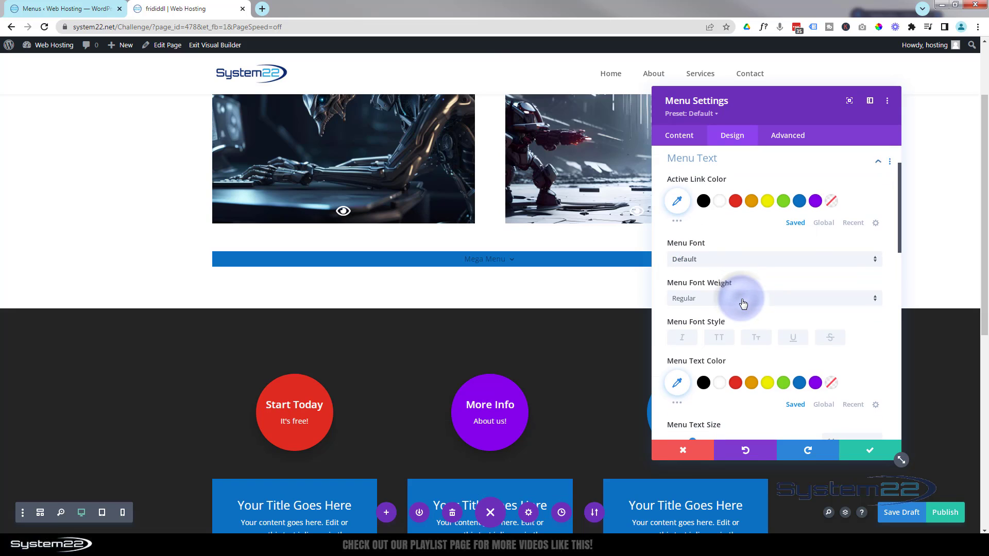
{"action": "left_click", "coordinate": [720, 205]}
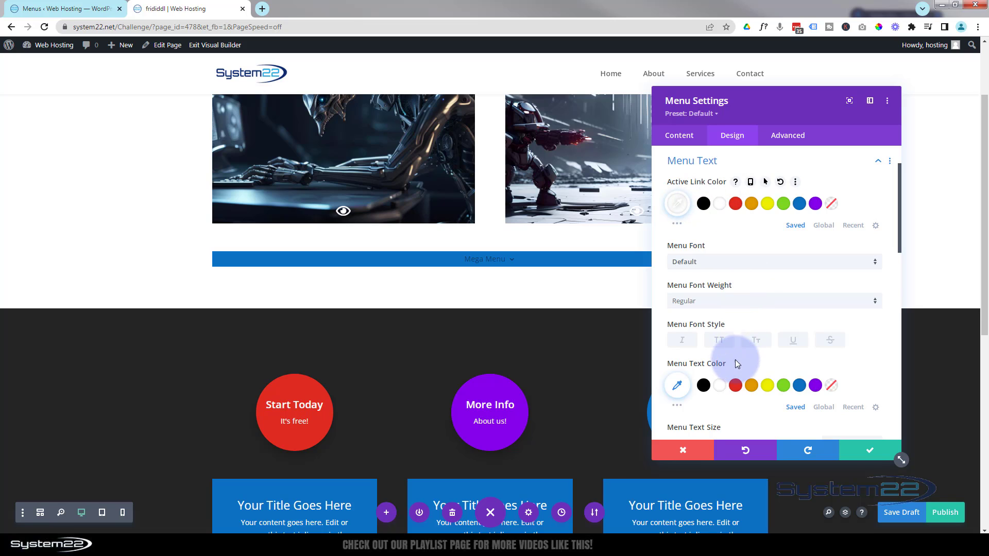
{"action": "left_click", "coordinate": [721, 385]}
{"action": "mouse_move", "coordinate": [487, 258]}
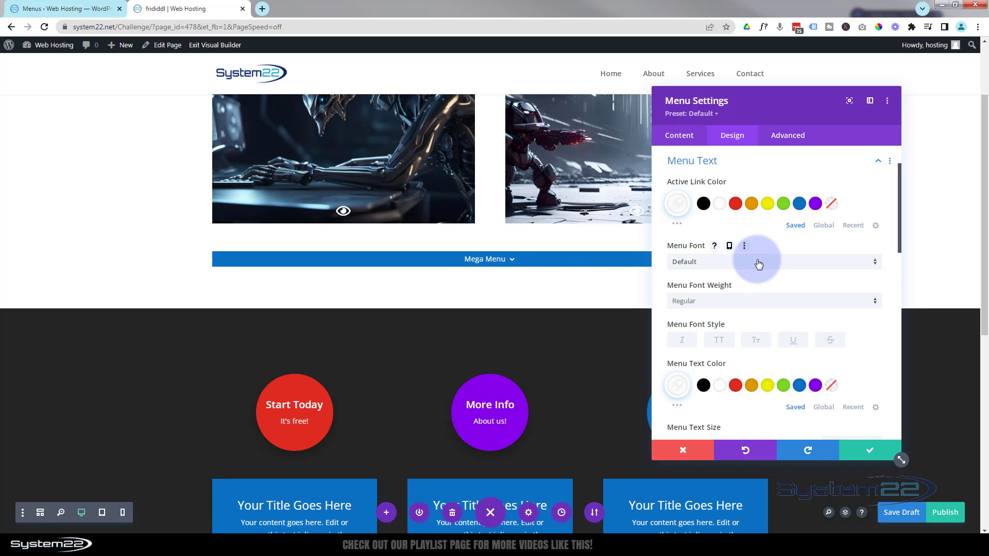
Set the menu font weight to Semi Bold and apply the text shadow preset with 0em horizontal and 0.1em vertical length.
{"action": "left_click", "coordinate": [718, 301]}
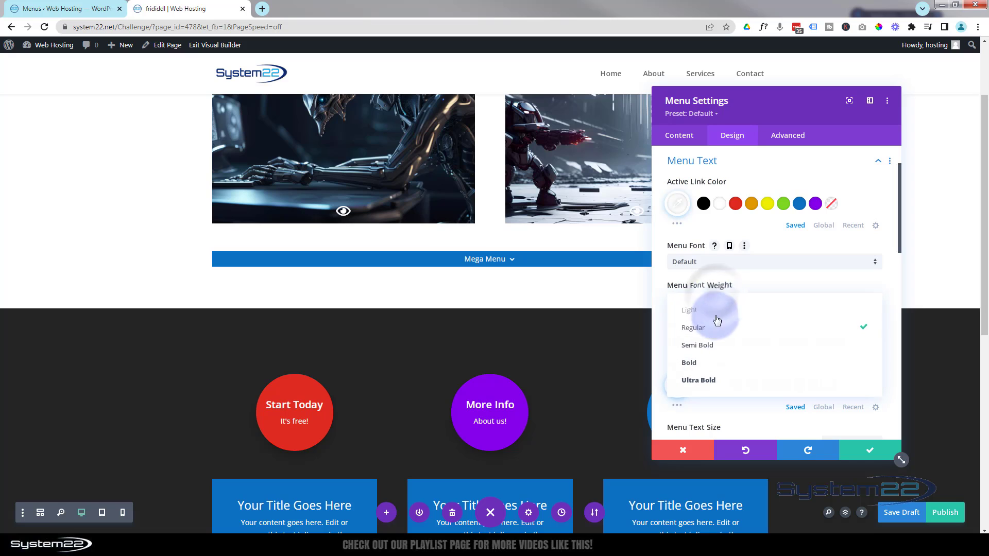
{"action": "left_click", "coordinate": [713, 346]}
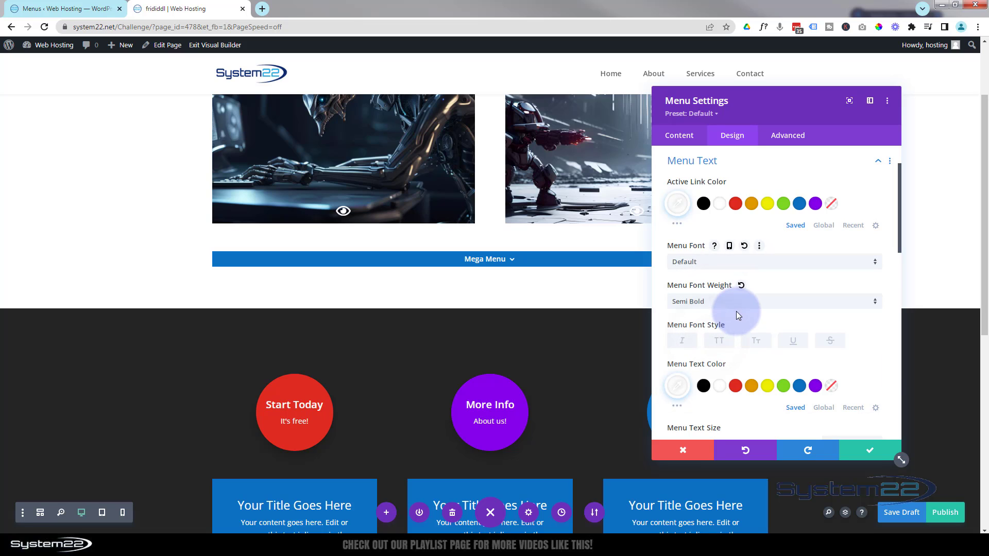
{"action": "scroll", "coordinate": [740, 309], "scroll_direction": "down", "scroll_amount": 6}
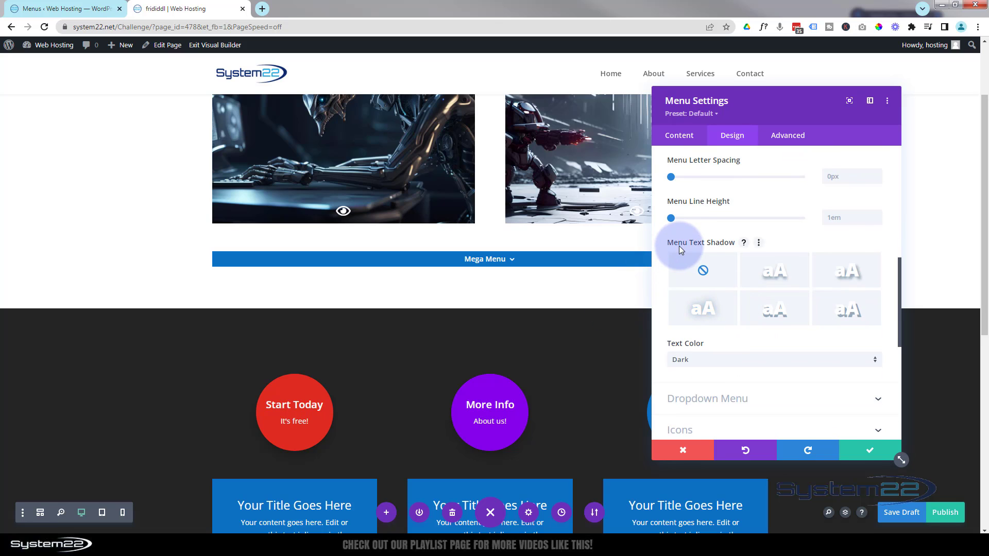
{"action": "left_click", "coordinate": [781, 273]}
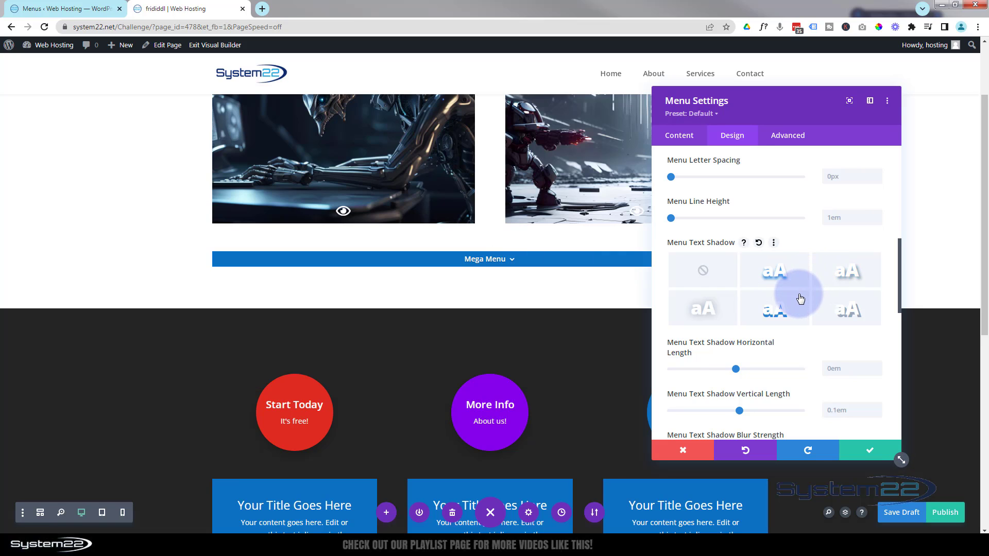
Set the dropdown menu's line color to blue #0c71c3 and its background color to black, and preview it.
{"action": "scroll", "coordinate": [800, 298], "scroll_direction": "down", "scroll_amount": 5}
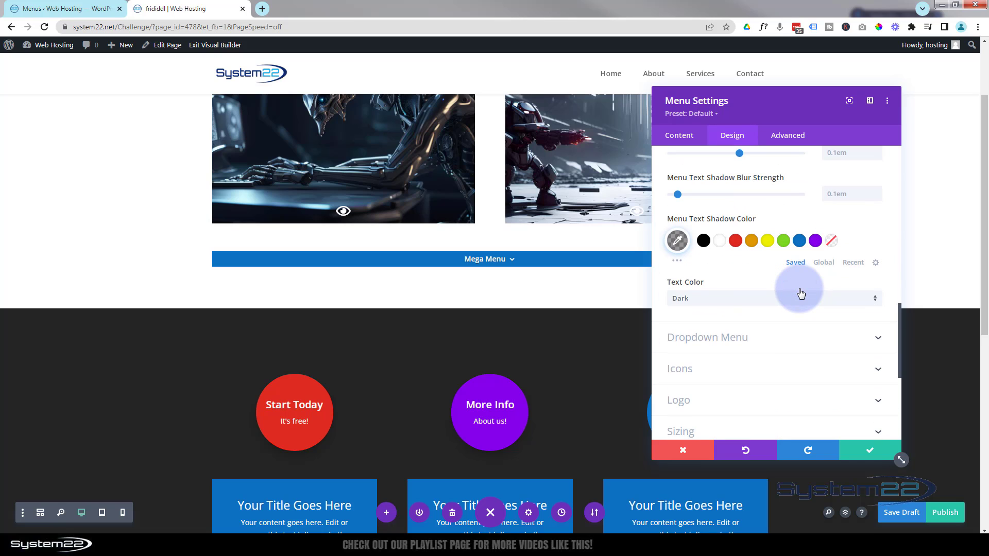
{"action": "scroll", "coordinate": [800, 293], "scroll_direction": "down", "scroll_amount": 1}
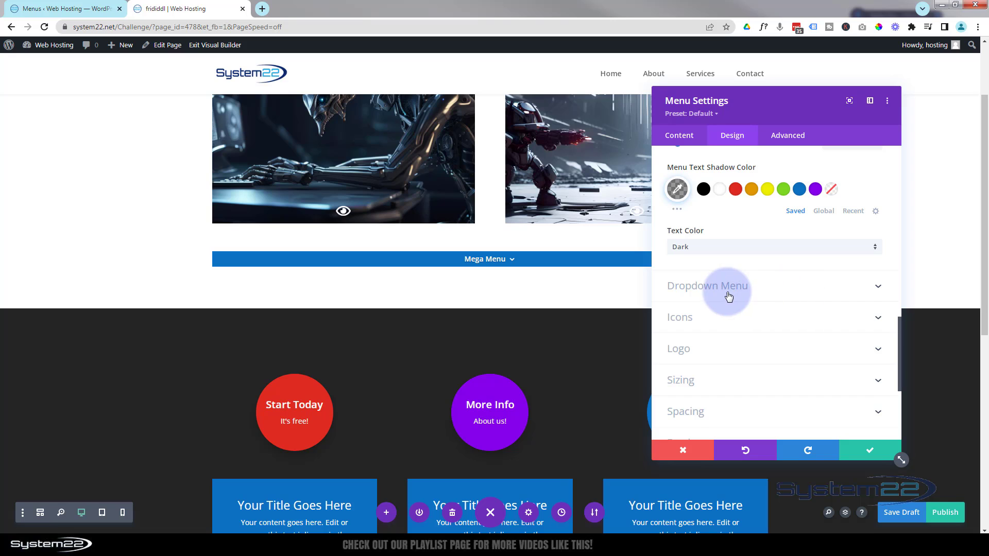
{"action": "left_click", "coordinate": [758, 291]}
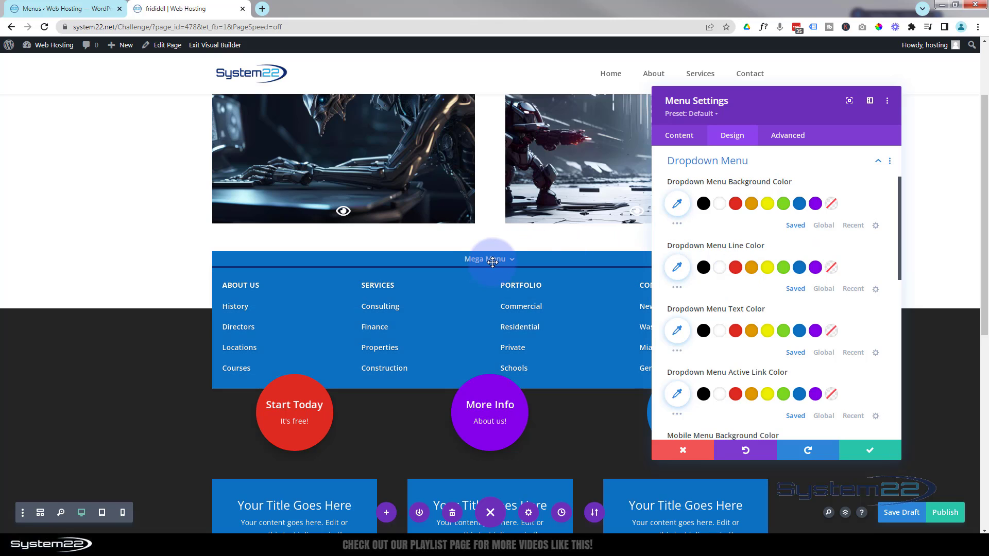
{"action": "left_click", "coordinate": [800, 267]}
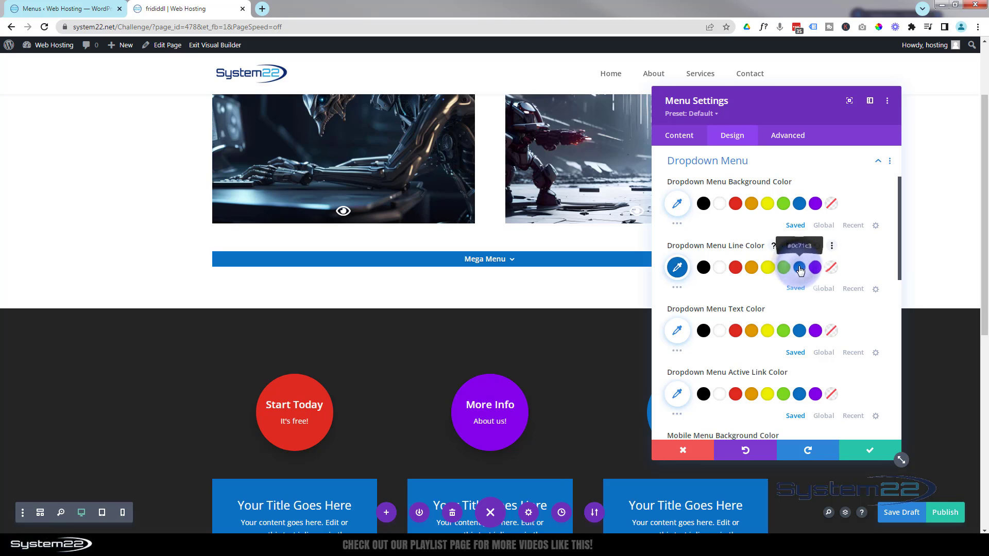
{"action": "left_click", "coordinate": [704, 204]}
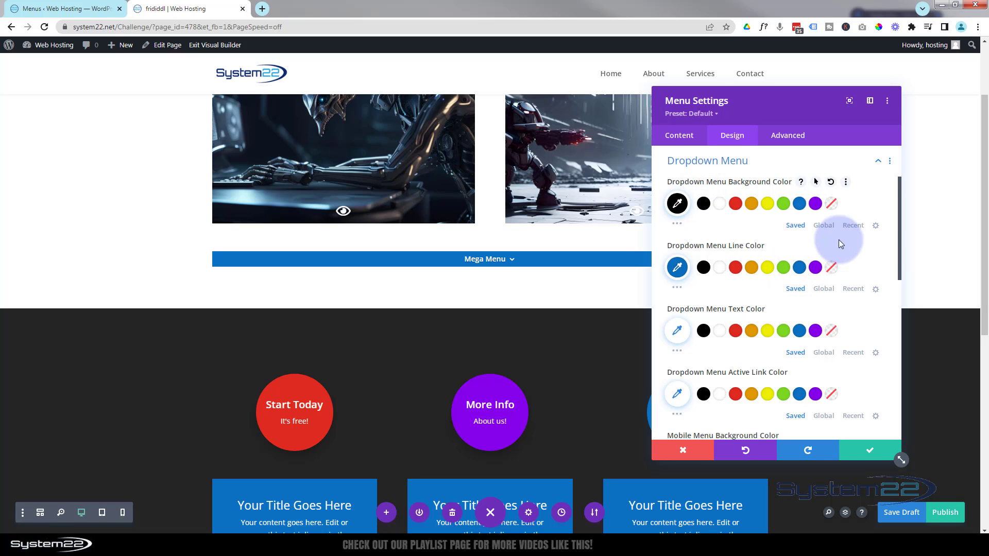
{"action": "mouse_move", "coordinate": [497, 263]}
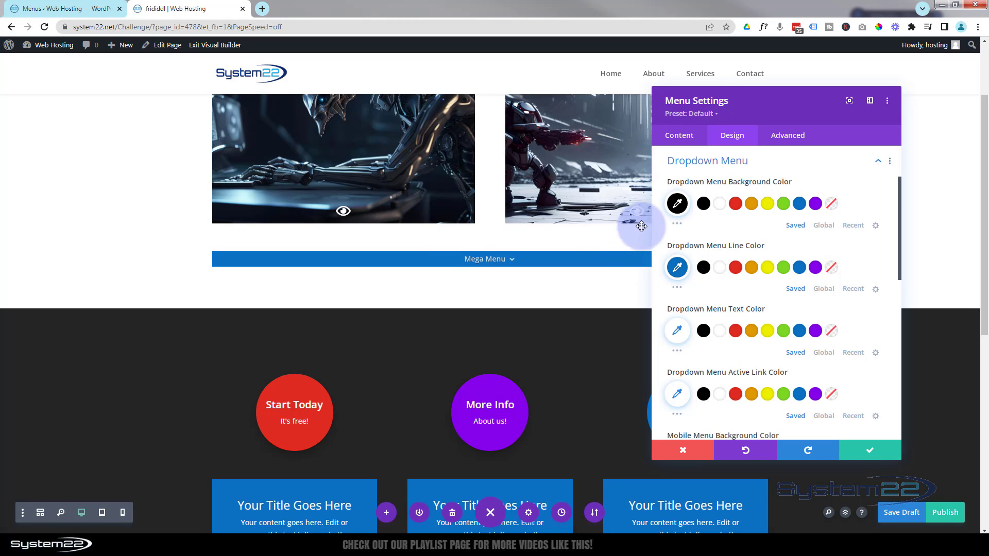
Make the dropdown menu's black background semi-transparent at rgba(0,0,0,0.66) and preview it.
{"action": "left_click", "coordinate": [677, 204]}
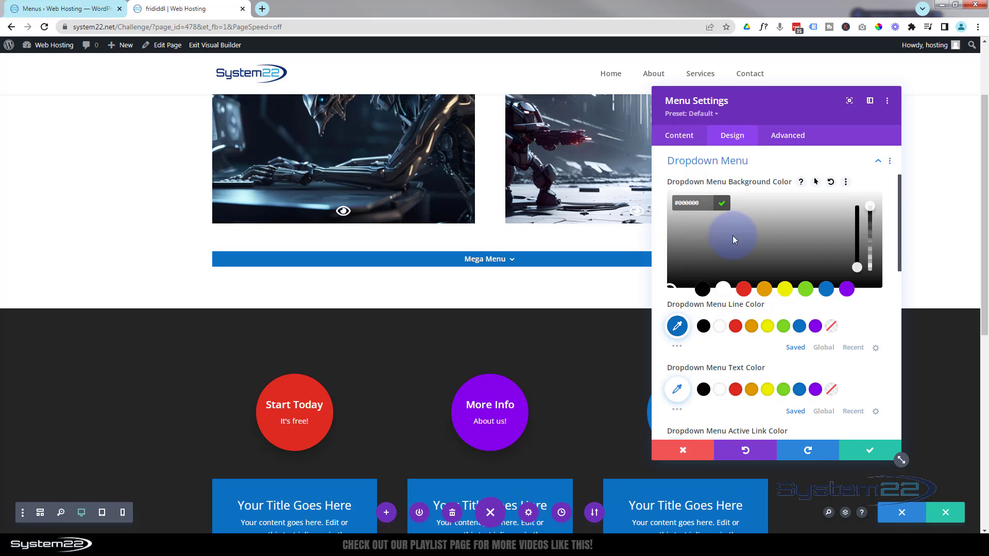
{"action": "left_click", "coordinate": [873, 227]}
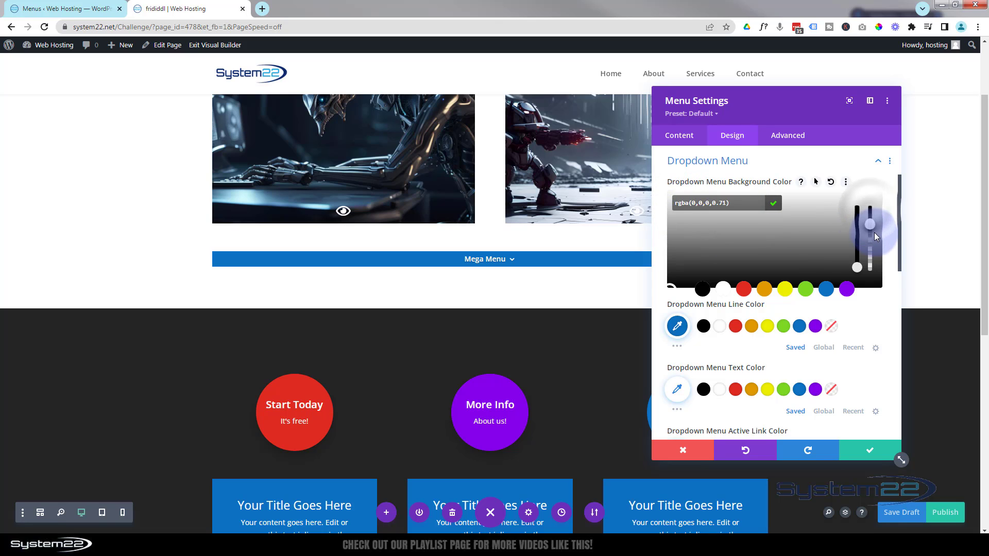
{"action": "mouse_move", "coordinate": [496, 259]}
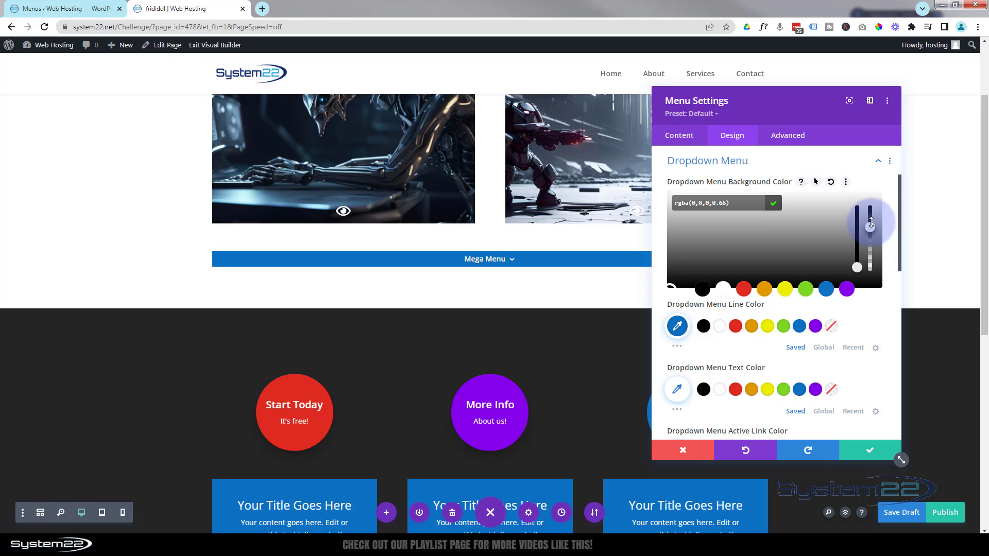
Restore the dropdown background to fully opaque black #000000 and, after trying orange, set the dropdown text color to white.
{"action": "left_click_drag", "start_coordinate": [870, 224], "coordinate": [869, 178]}
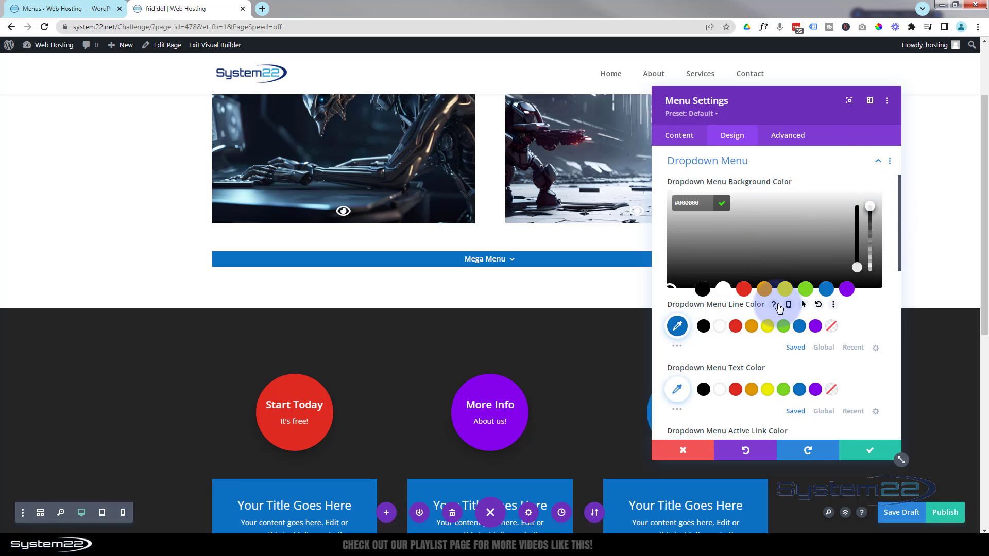
{"action": "scroll", "coordinate": [775, 307], "scroll_direction": "down", "scroll_amount": 2}
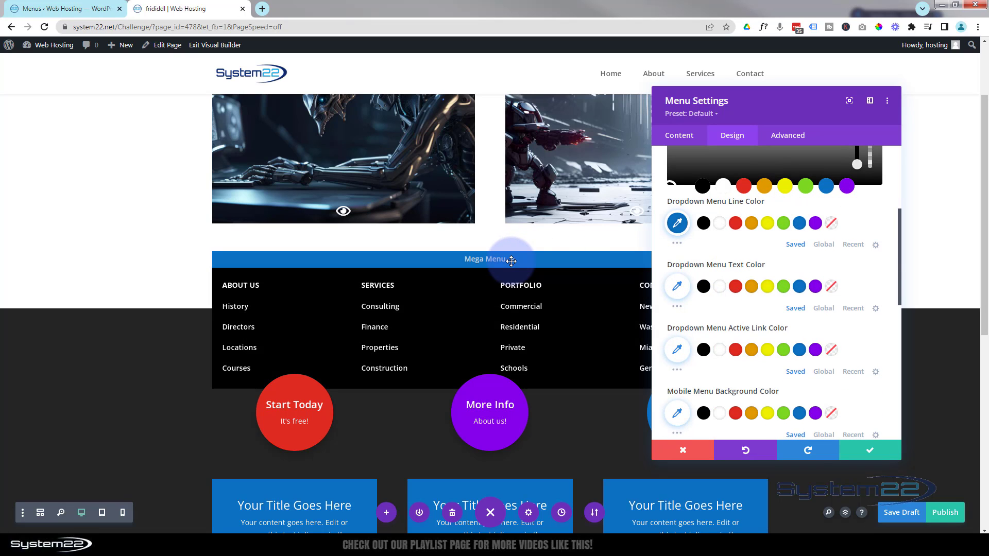
{"action": "left_click", "coordinate": [750, 288]}
{"action": "mouse_move", "coordinate": [514, 260]}
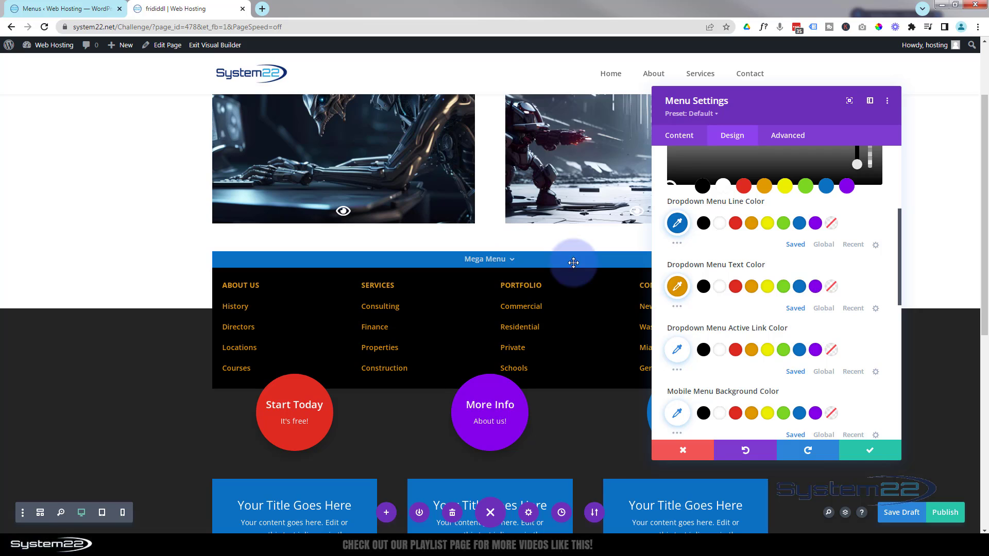
{"action": "left_click", "coordinate": [719, 289]}
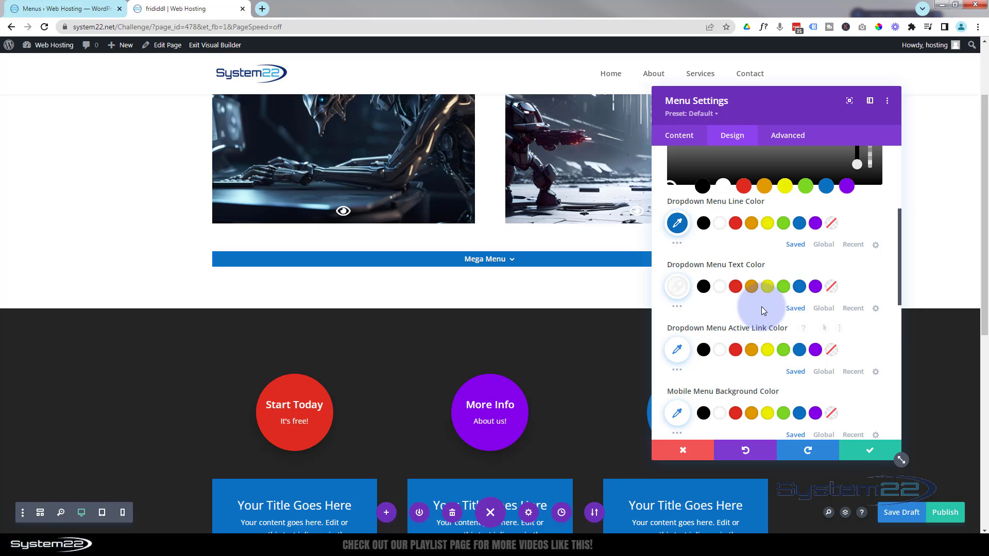
Review the menu module's icon options, including the hamburger menu icon color.
{"action": "scroll", "coordinate": [762, 307], "scroll_direction": "down", "scroll_amount": 2}
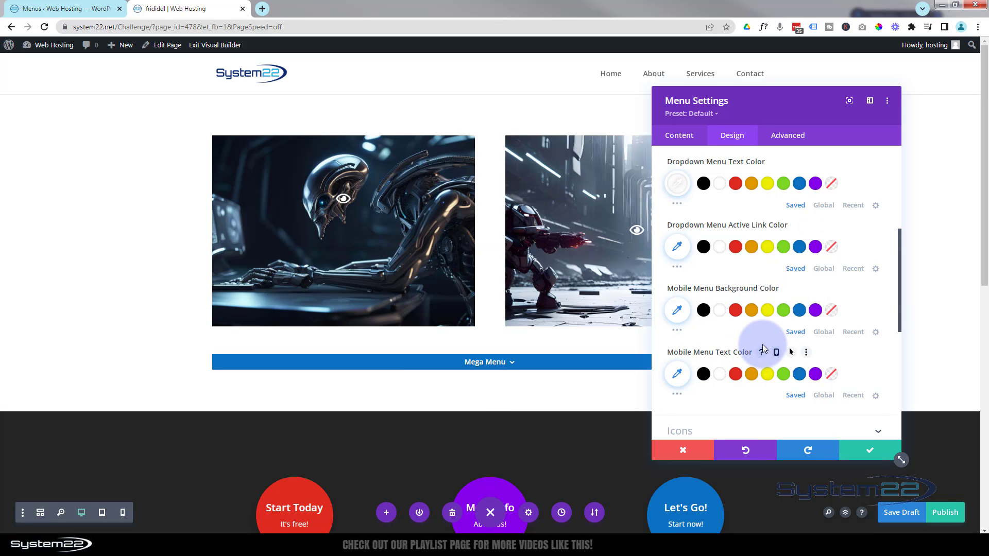
{"action": "scroll", "coordinate": [762, 344], "scroll_direction": "down", "scroll_amount": 2}
{"action": "scroll", "coordinate": [762, 344], "scroll_direction": "down", "scroll_amount": 1}
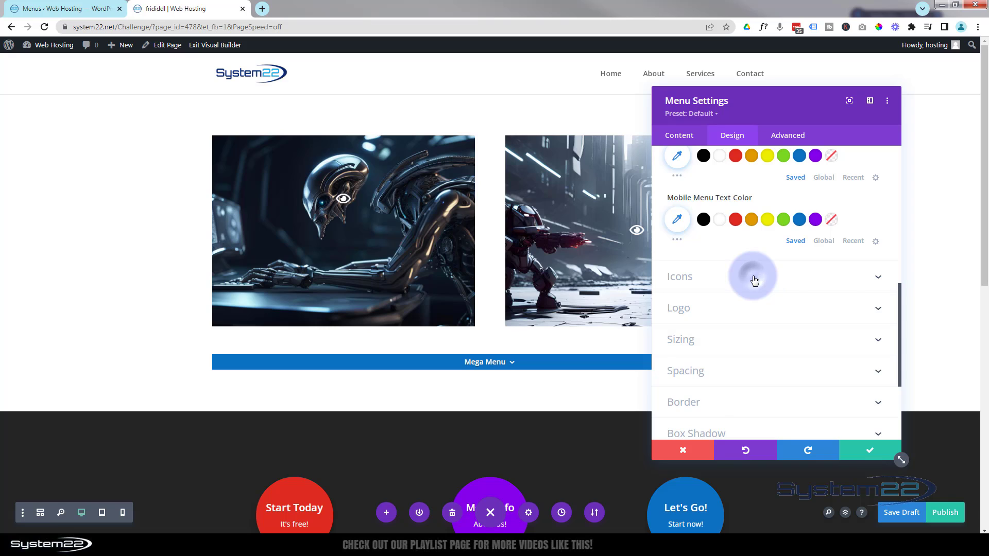
{"action": "left_click", "coordinate": [753, 280]}
{"action": "left_click", "coordinate": [704, 330]}
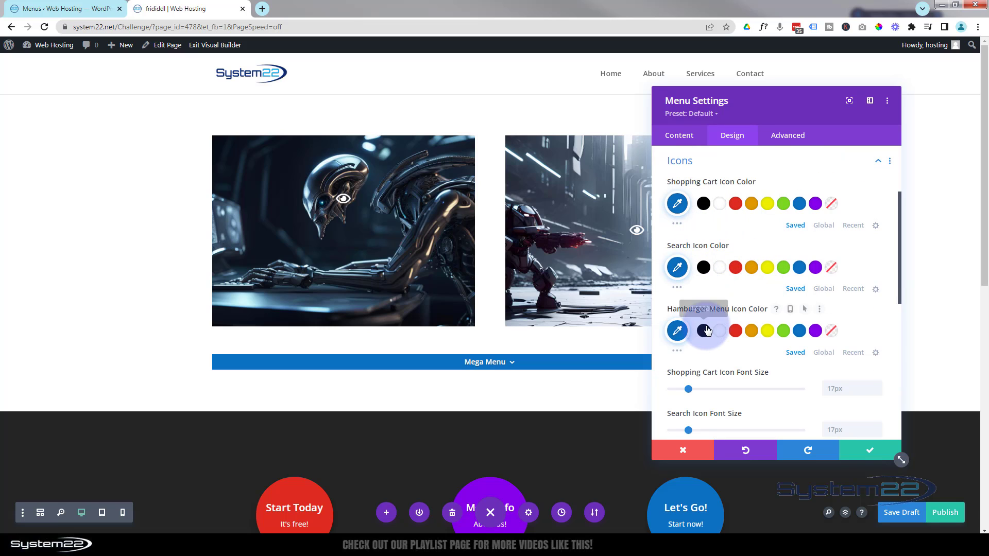
{"action": "left_click", "coordinate": [676, 346]}
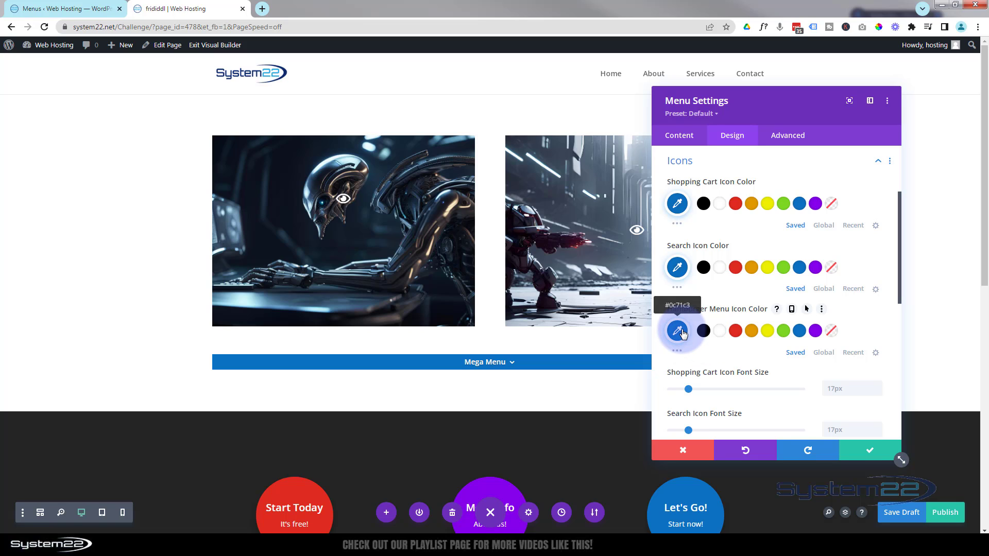
{"action": "left_click", "coordinate": [720, 322]}
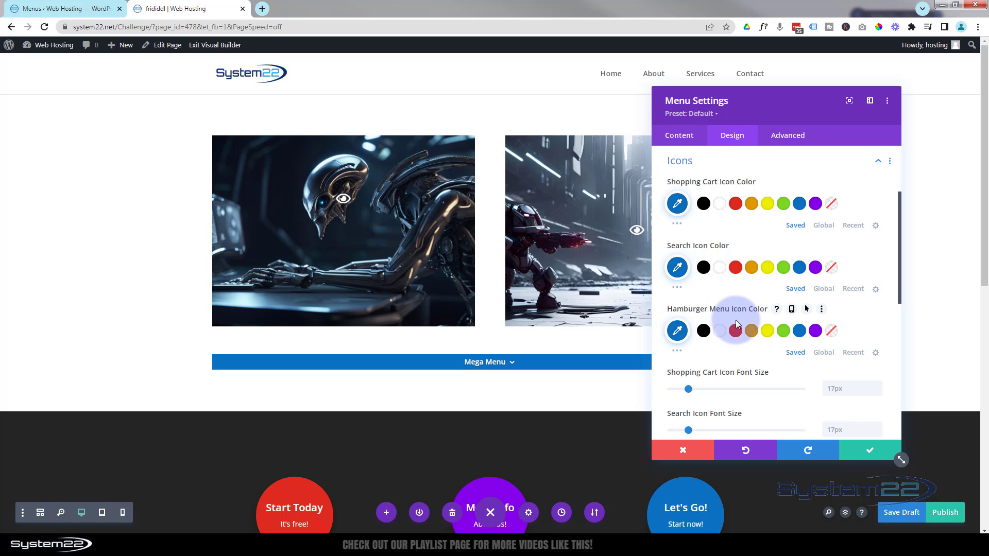
Set the menu module's width to 150px with centered module alignment and preview the dropdown.
{"action": "scroll", "coordinate": [737, 318], "scroll_direction": "down", "scroll_amount": 6}
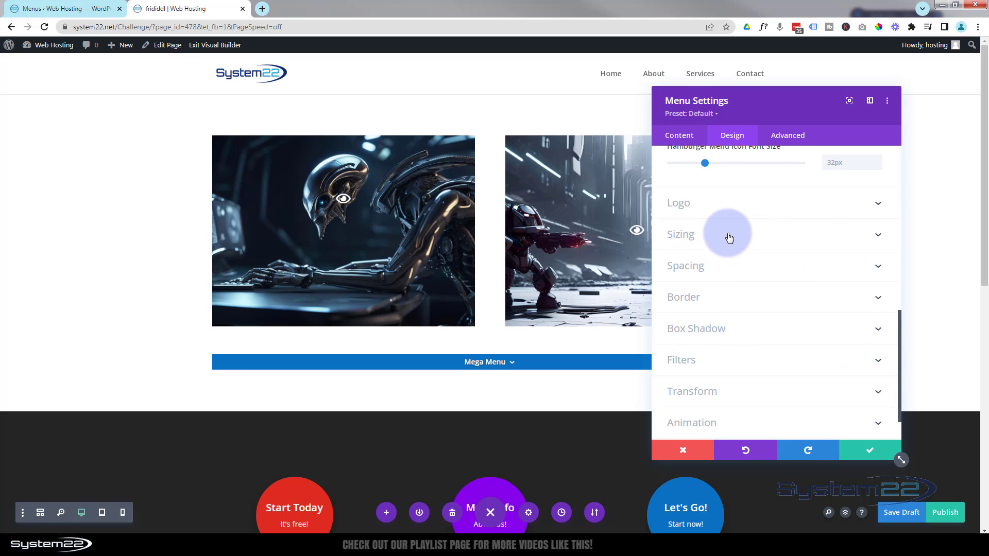
{"action": "left_click", "coordinate": [730, 236]}
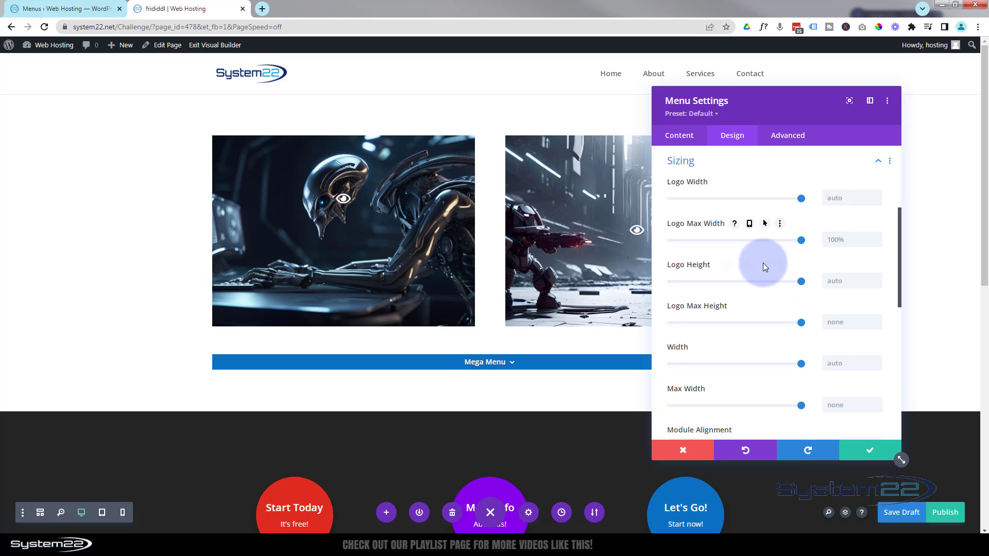
{"action": "scroll", "coordinate": [678, 288], "scroll_direction": "down", "scroll_amount": 1}
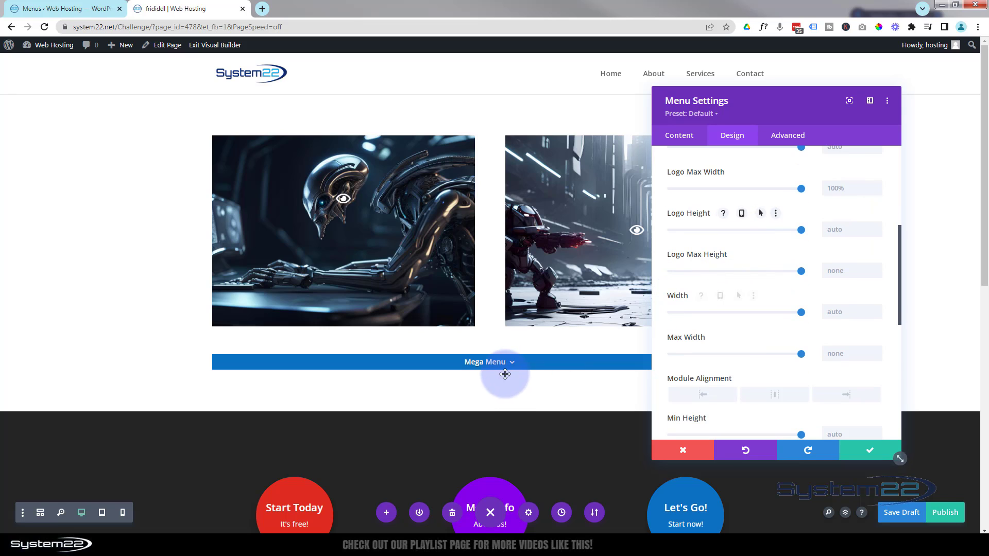
{"action": "mouse_move", "coordinate": [463, 364]}
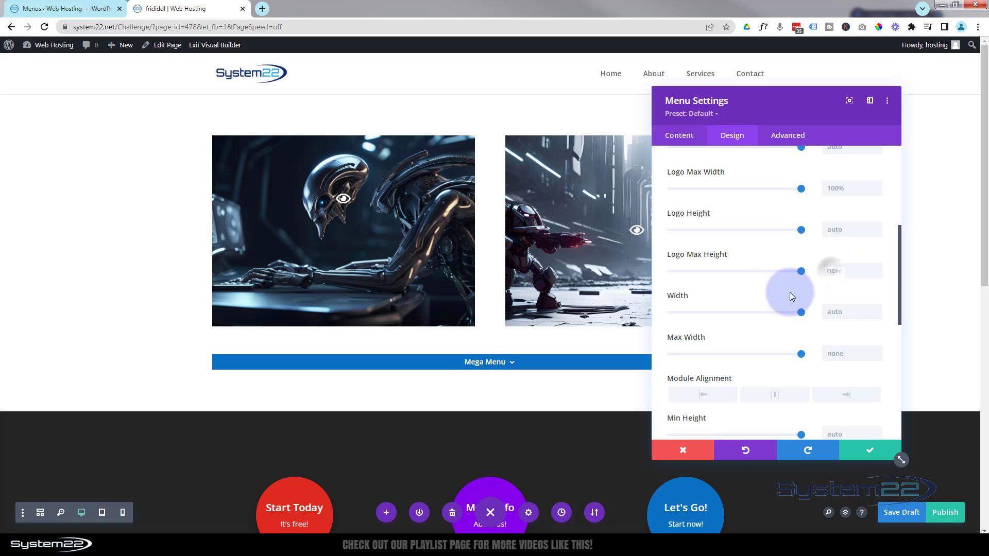
{"action": "left_click", "coordinate": [849, 295]}
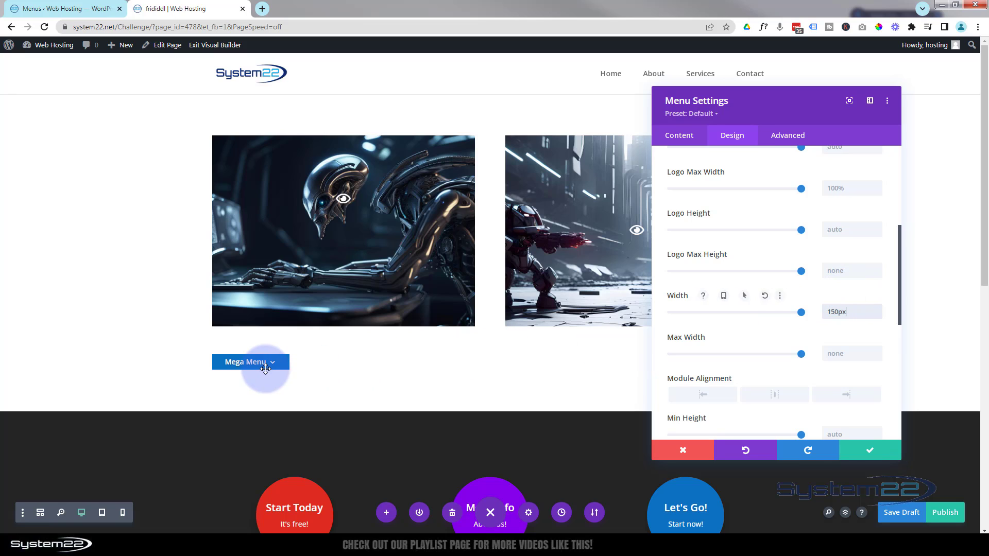
{"action": "left_click", "coordinate": [252, 364]}
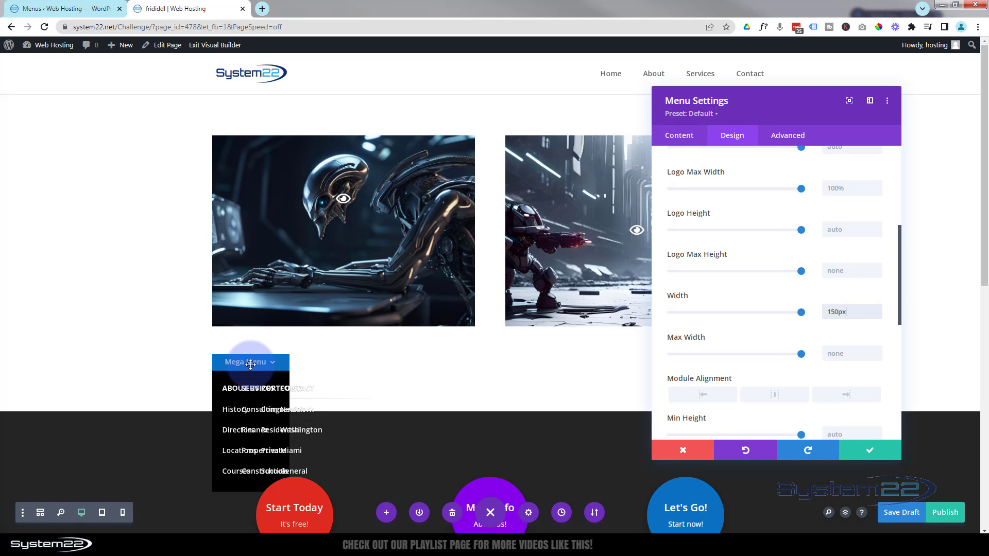
{"action": "left_click", "coordinate": [265, 364]}
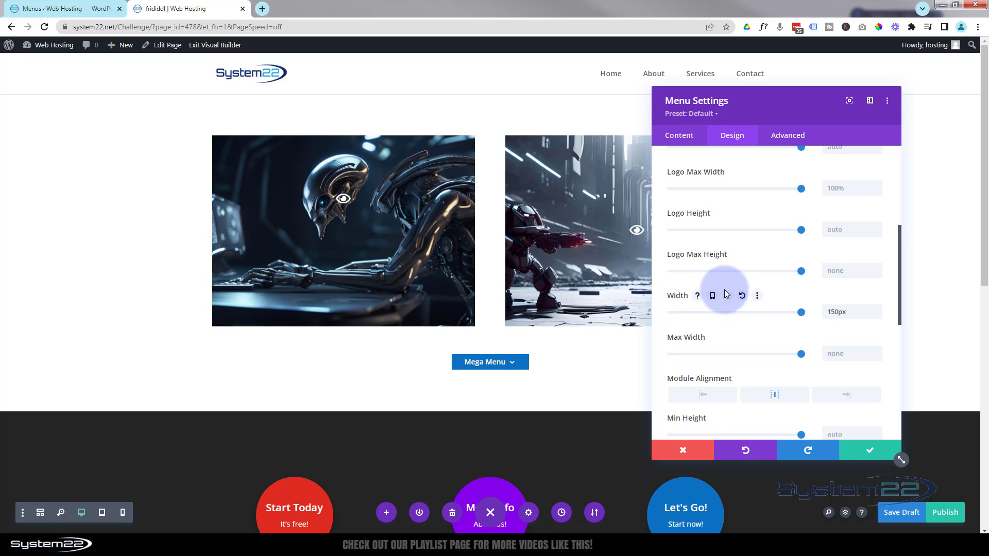
Enable hover options for the menu module's width, set the hover width to 100%, and compare the desktop and hover states.
{"action": "left_click", "coordinate": [727, 296]}
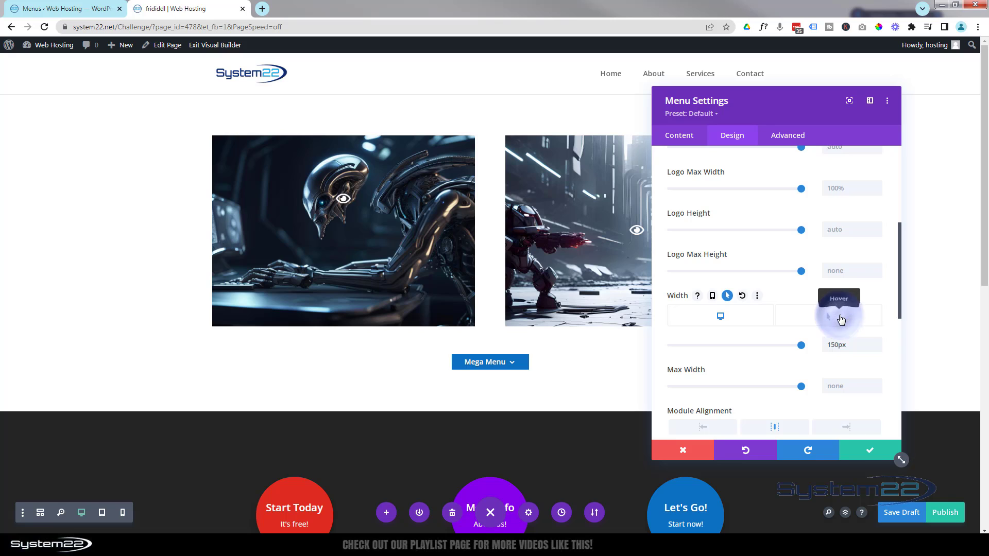
{"action": "left_click", "coordinate": [840, 320]}
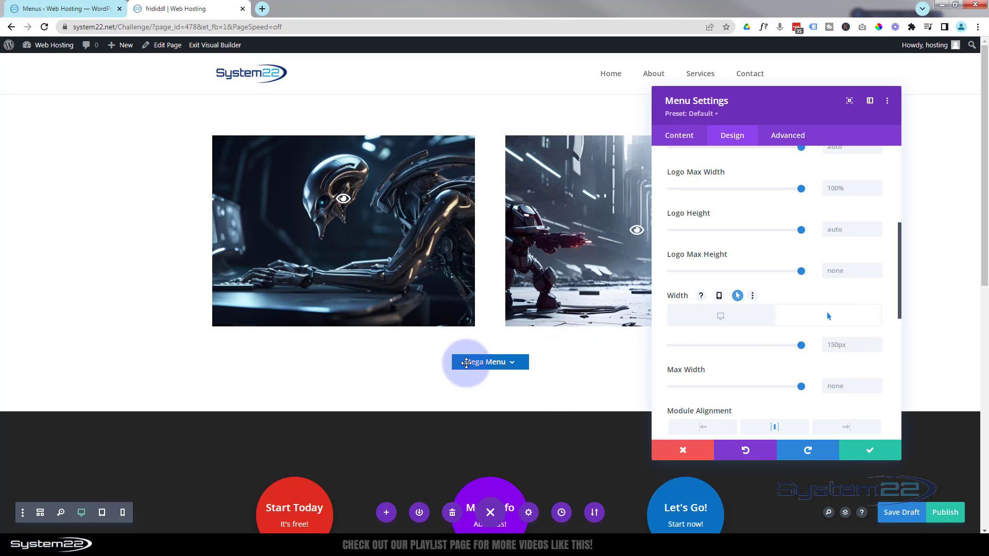
{"action": "mouse_move", "coordinate": [476, 363]}
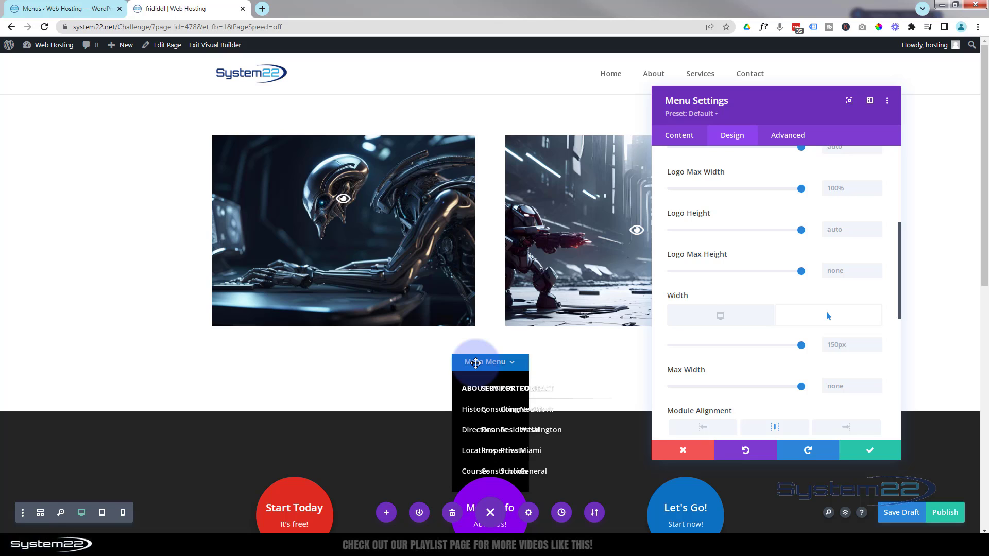
{"action": "left_click", "coordinate": [837, 345]}
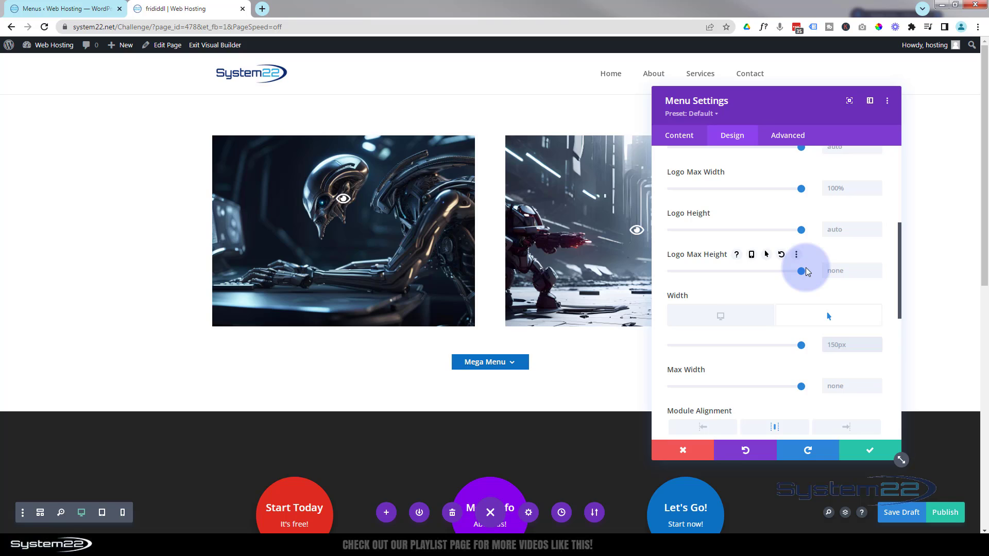
{"action": "type", "text": "100px%"}
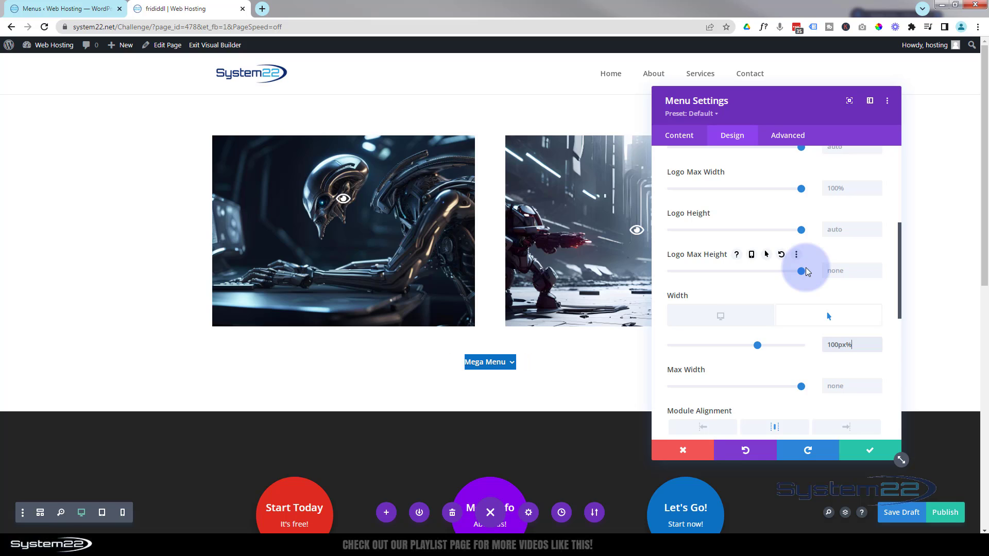
{"action": "key", "text": "BackSpace"}
{"action": "key", "text": "BackSpace"}
{"action": "key", "text": "BackSpace"}
{"action": "type", "text": "%"}
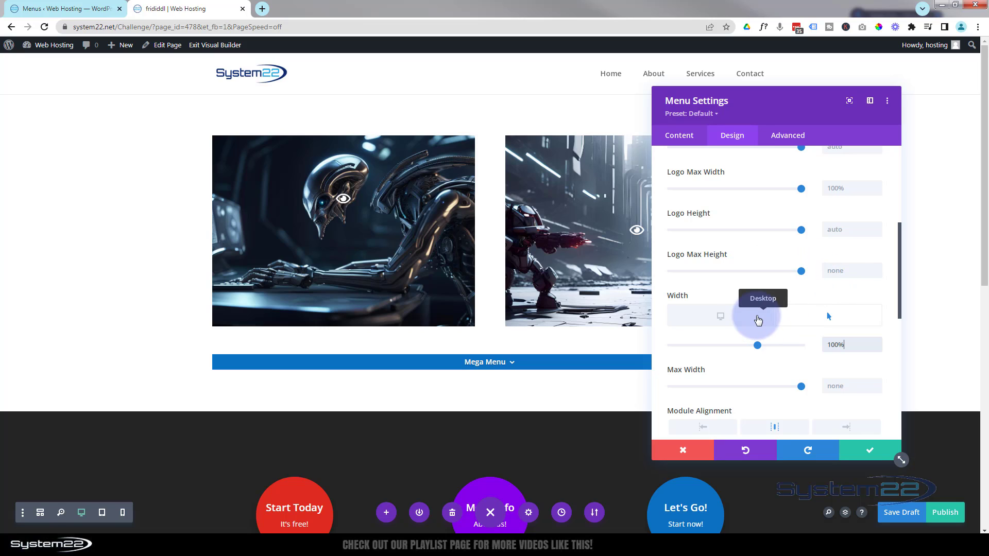
{"action": "left_click", "coordinate": [744, 320]}
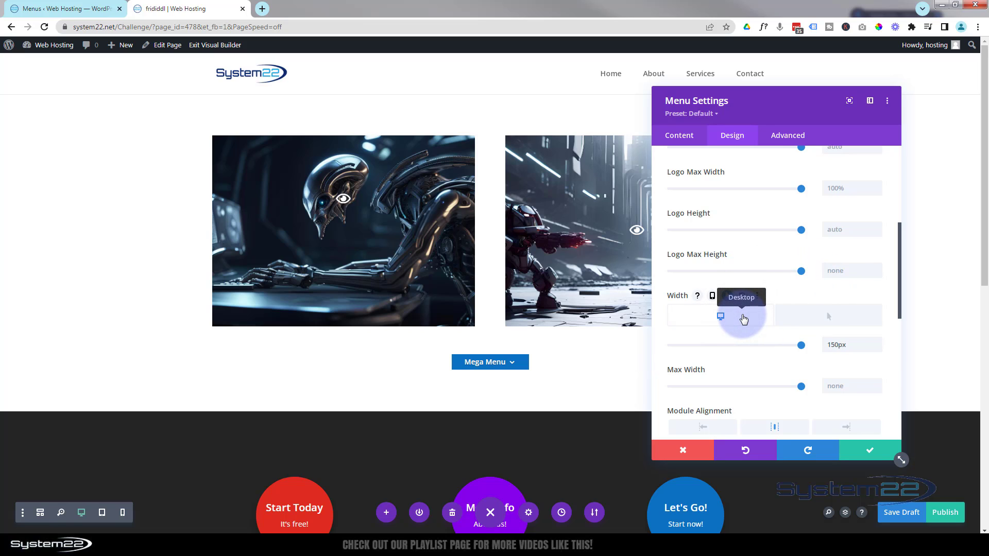
{"action": "left_click", "coordinate": [822, 318]}
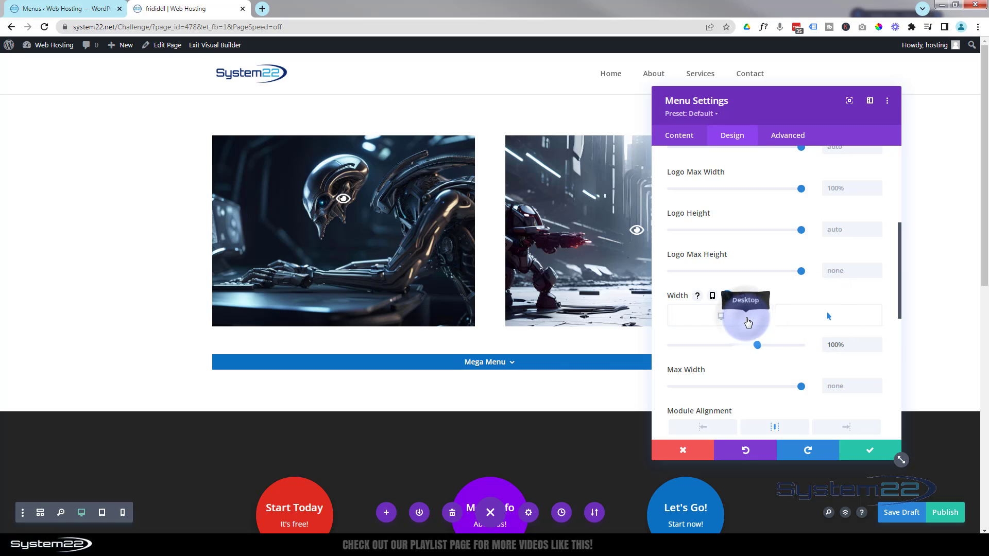
{"action": "left_click", "coordinate": [747, 321]}
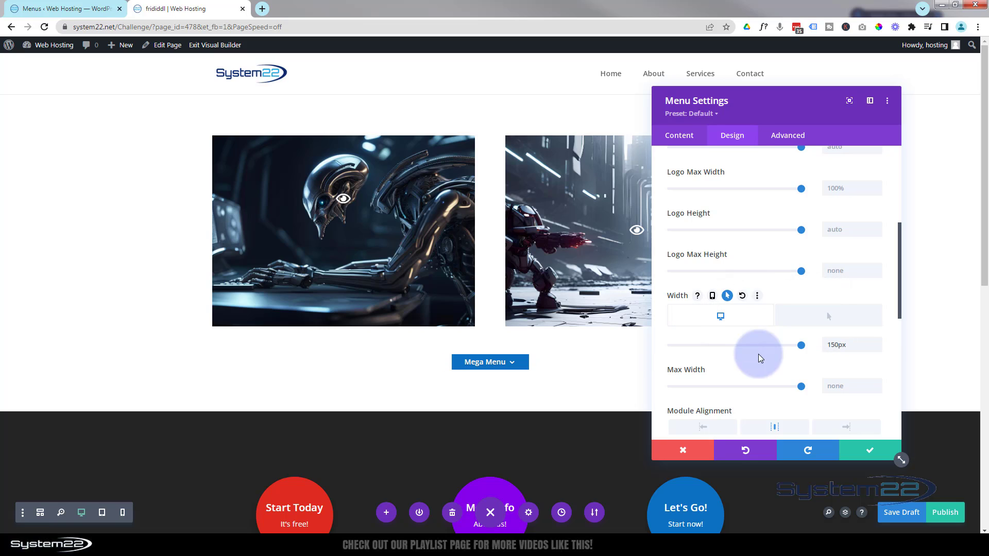
Set the menu module's top padding to 20px and link the bottom padding to the same value.
{"action": "scroll", "coordinate": [750, 352], "scroll_direction": "down", "scroll_amount": 4}
{"action": "scroll", "coordinate": [750, 353], "scroll_direction": "down", "scroll_amount": 2}
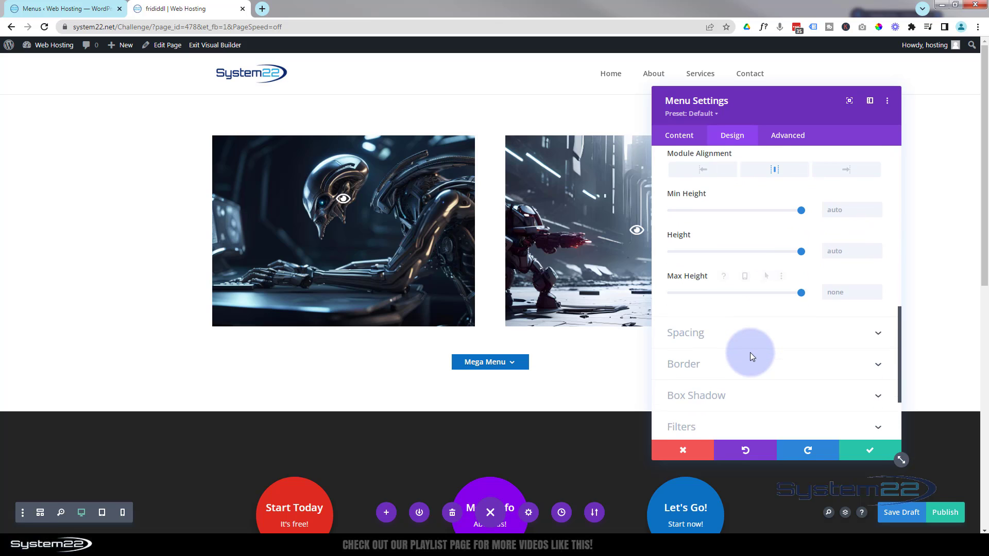
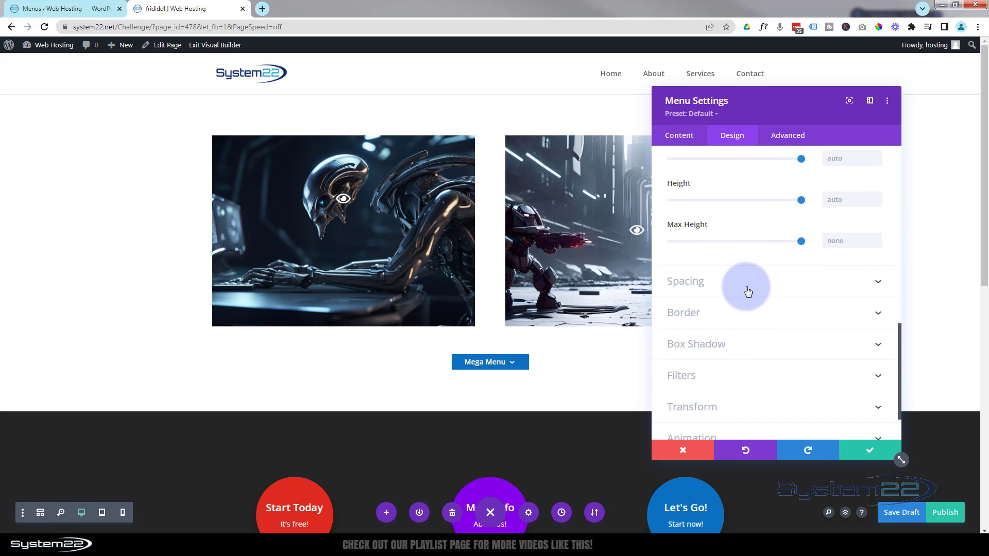
{"action": "left_click", "coordinate": [748, 292]}
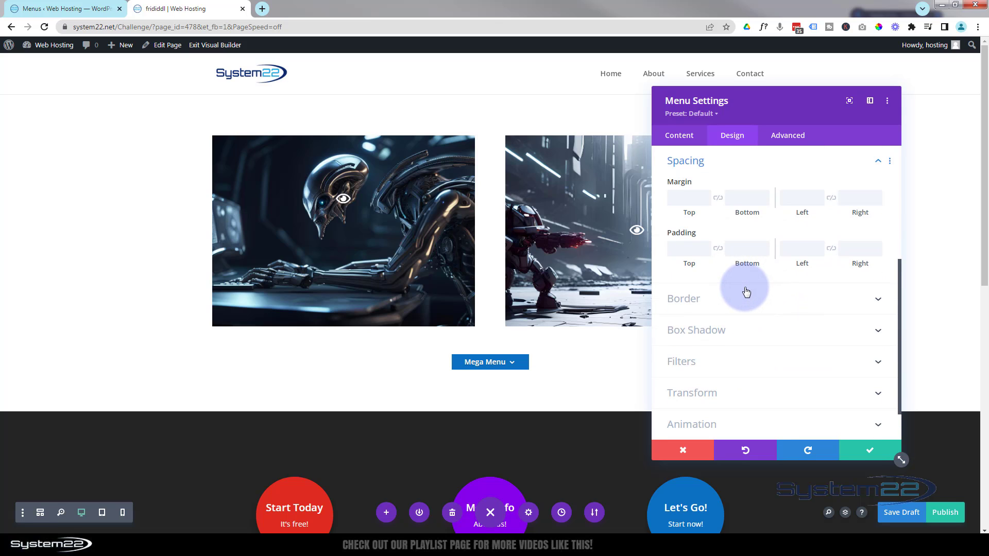
{"action": "left_click", "coordinate": [690, 249]}
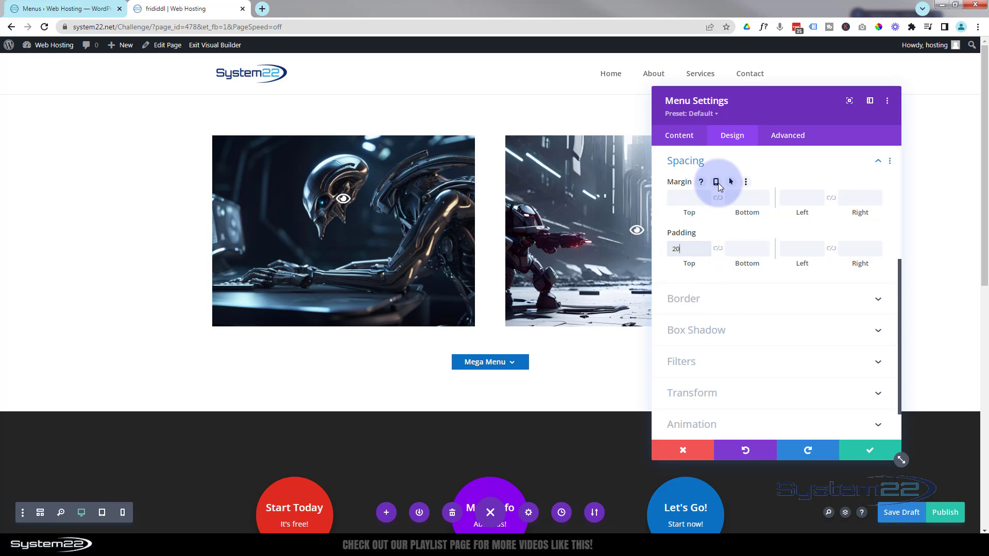
{"action": "left_click", "coordinate": [738, 240]}
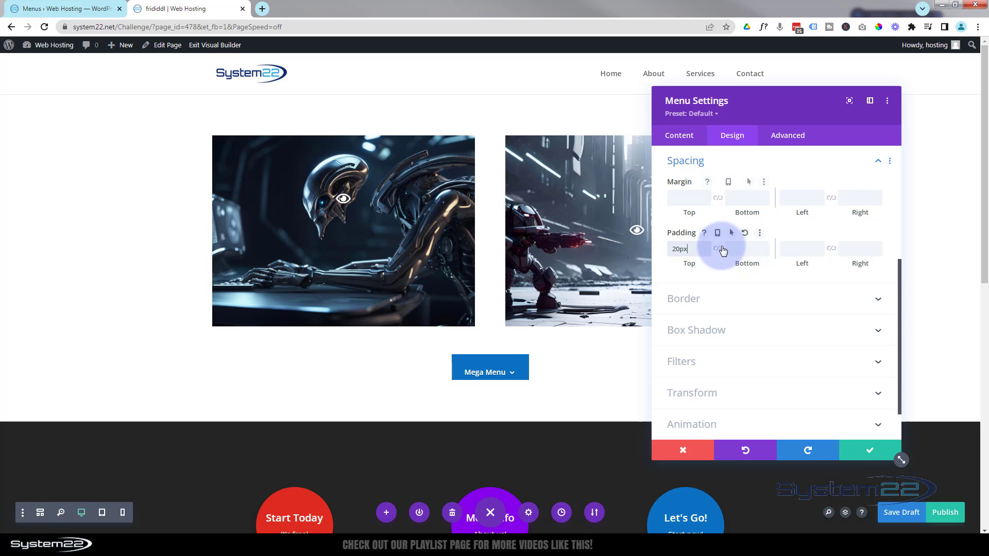
{"action": "left_click", "coordinate": [723, 250]}
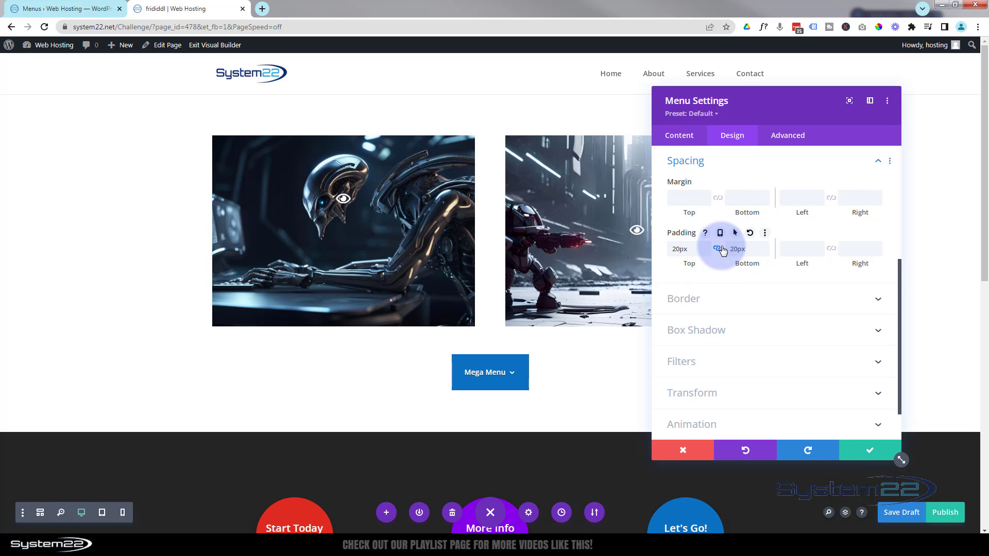
Round all four corners of the menu module by 20px and save the module settings.
{"action": "left_click", "coordinate": [741, 303]}
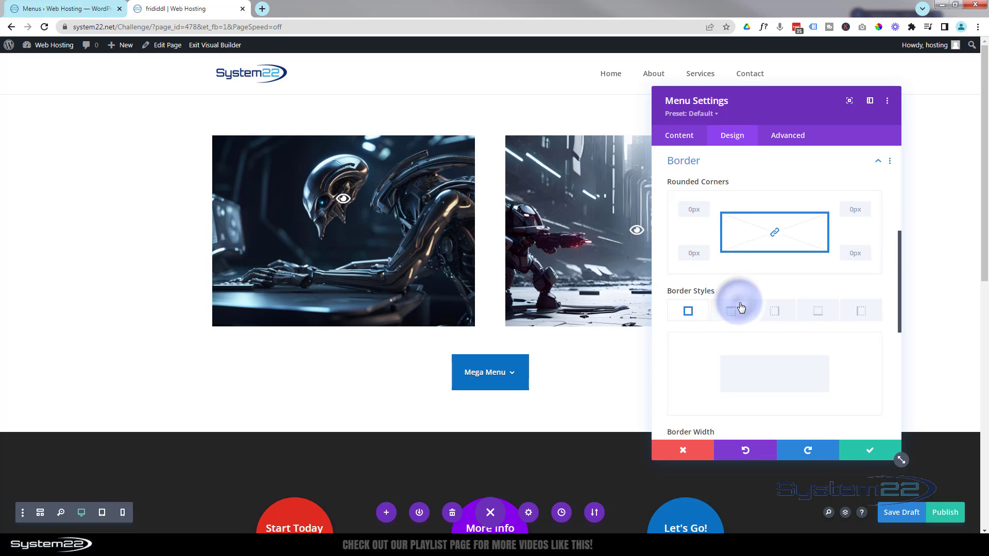
{"action": "left_click", "coordinate": [693, 208]}
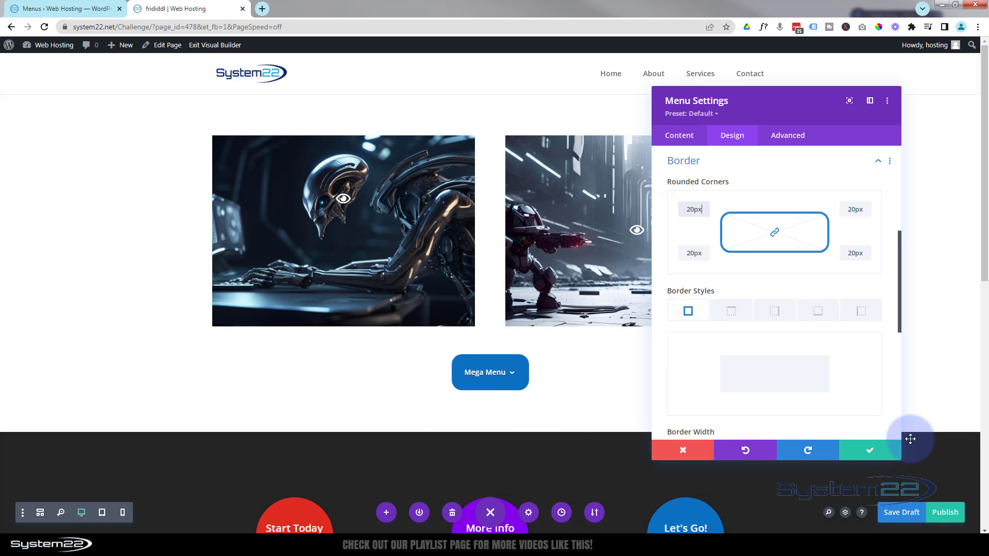
{"action": "left_click", "coordinate": [872, 451]}
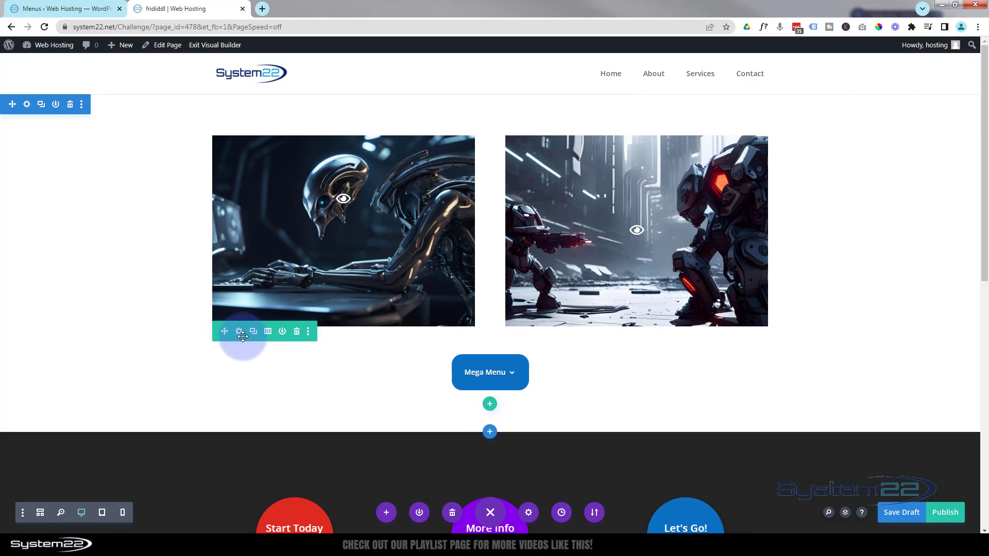
Set the menu row's position to Absolute with its location at bottom center.
{"action": "left_click", "coordinate": [239, 333]}
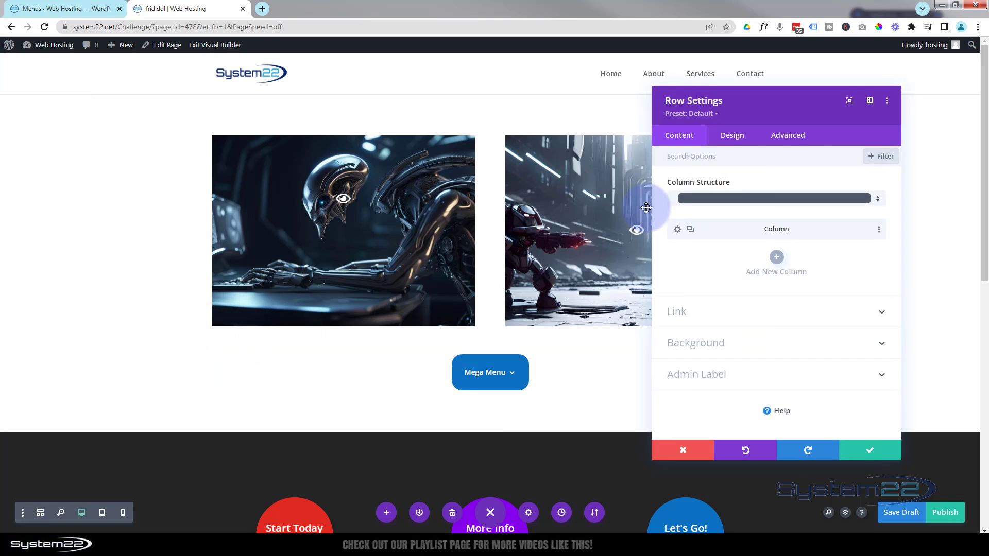
{"action": "left_click", "coordinate": [796, 138]}
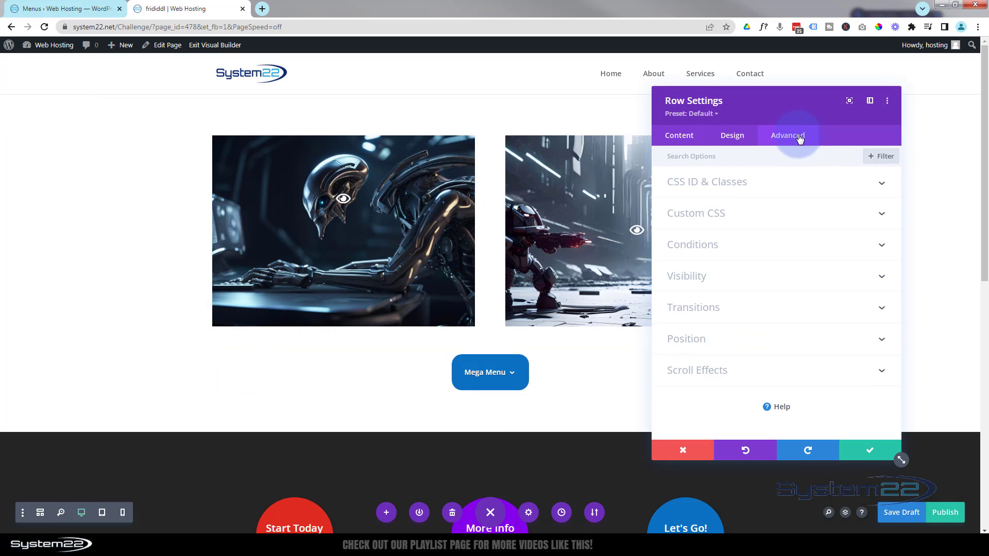
{"action": "left_click", "coordinate": [756, 336]}
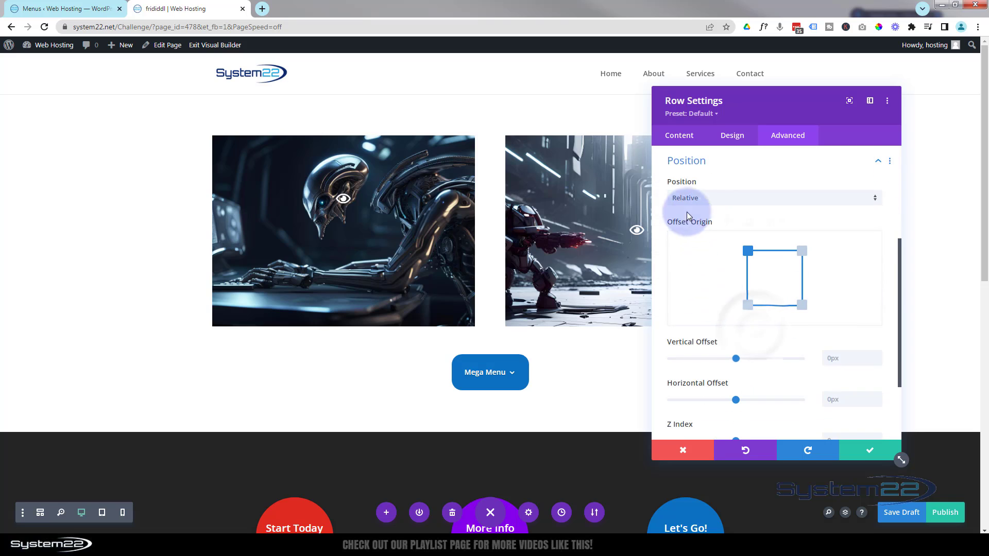
{"action": "left_click", "coordinate": [728, 197]}
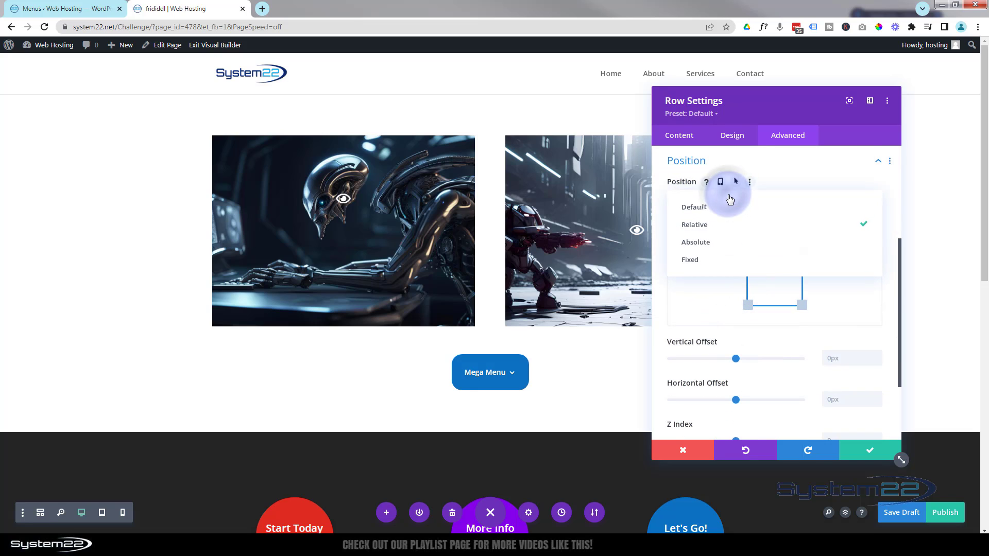
{"action": "left_click", "coordinate": [722, 243]}
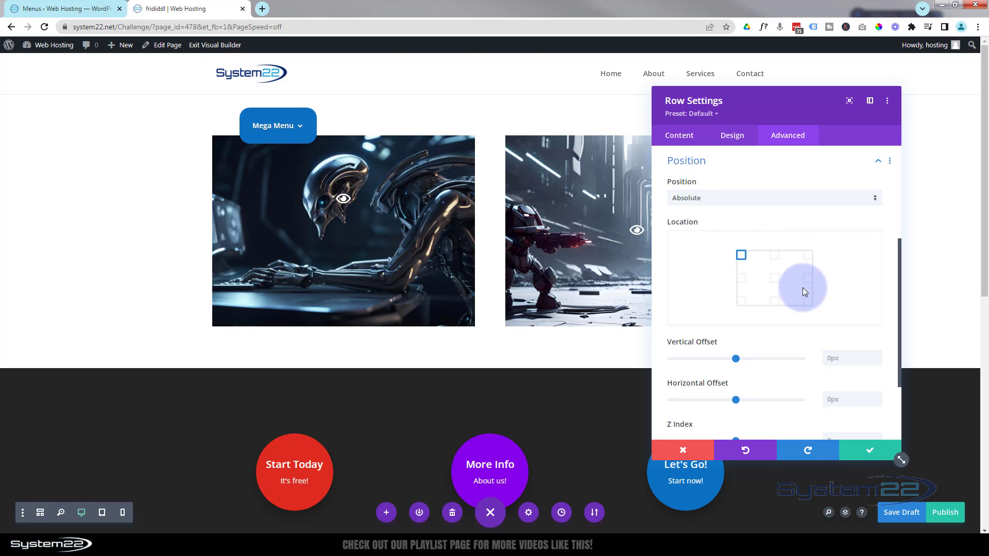
{"action": "left_click", "coordinate": [775, 301]}
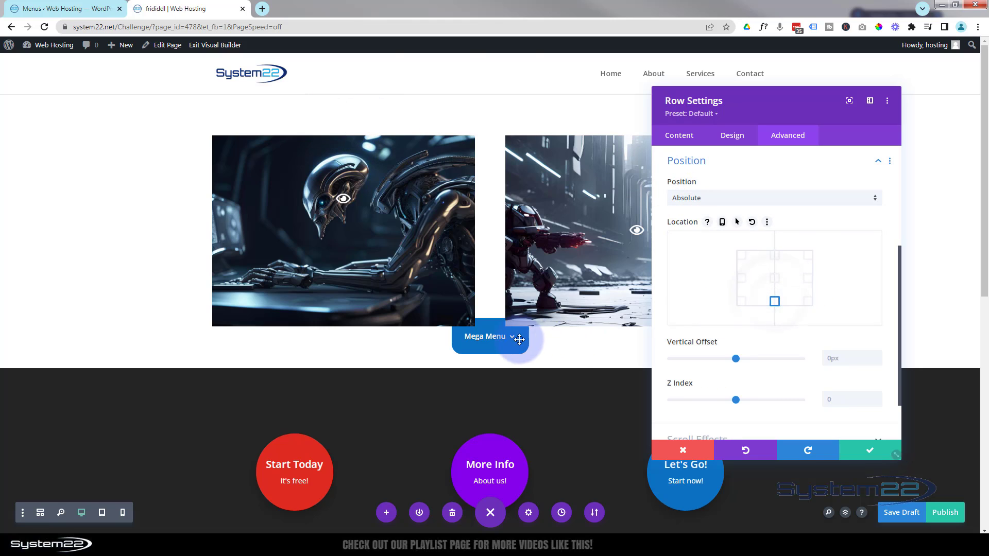
{"action": "left_click", "coordinate": [706, 342]}
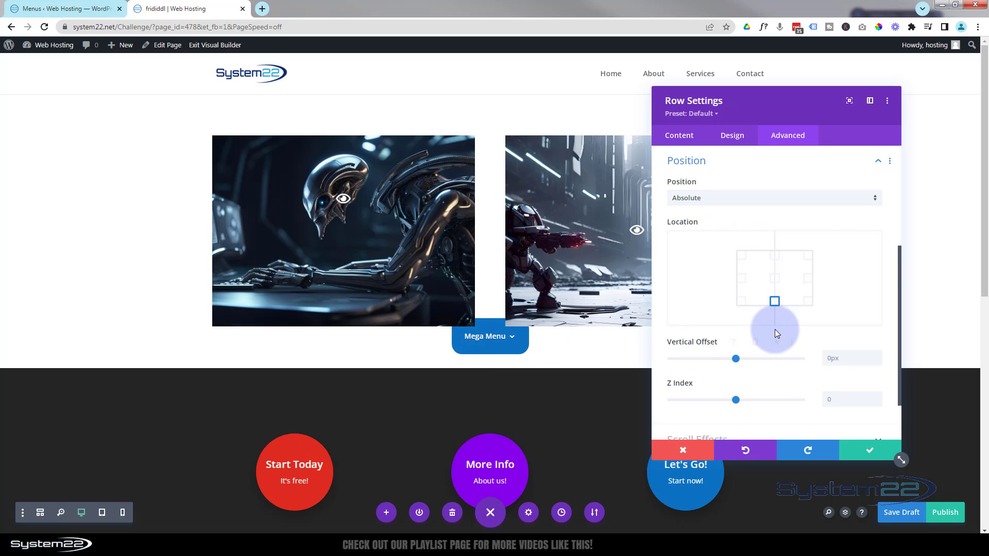
Set the menu row's vertical offset to -59px so the button straddles the edge of the dark section.
{"action": "scroll", "coordinate": [778, 322], "scroll_direction": "down", "scroll_amount": 2}
{"action": "left_click", "coordinate": [735, 297]}
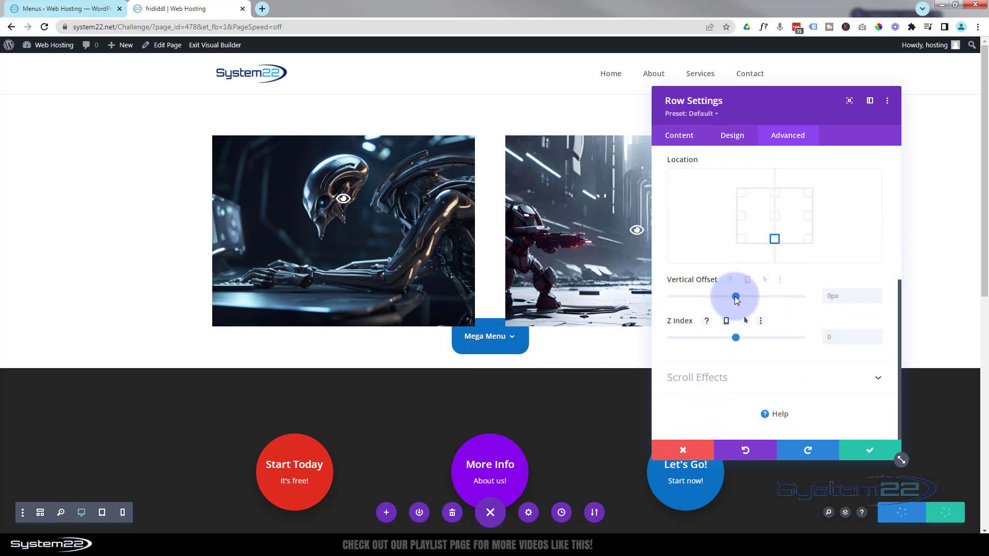
{"action": "left_click_drag", "start_coordinate": [735, 301], "coordinate": [733, 301]}
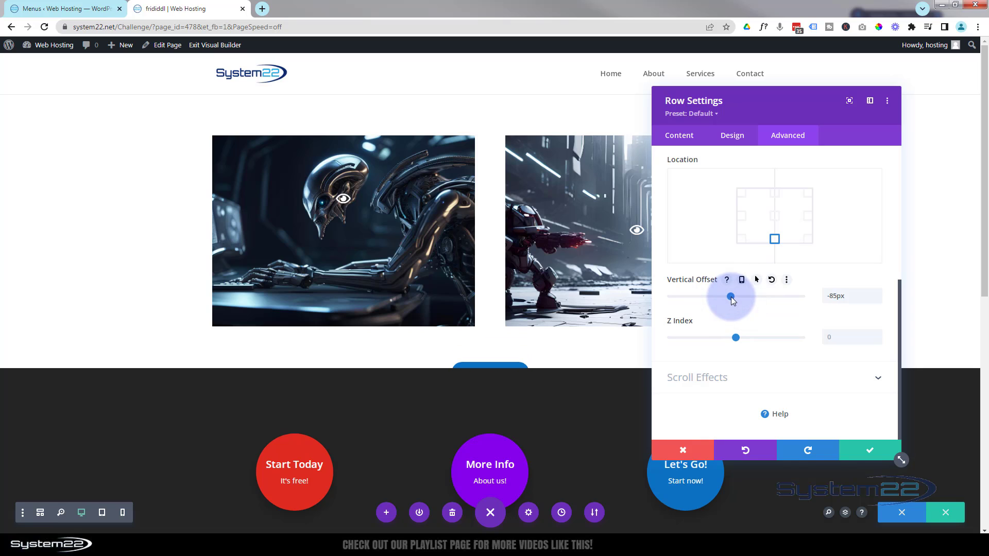
{"action": "left_click", "coordinate": [877, 300]}
{"action": "left_click", "coordinate": [877, 300]}
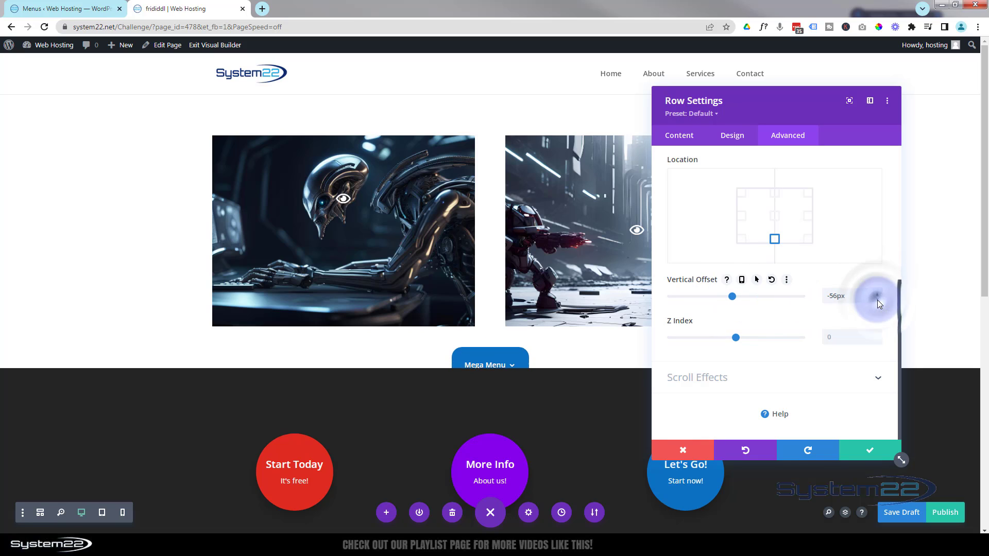
{"action": "left_click", "coordinate": [877, 300]}
{"action": "left_click", "coordinate": [877, 300]}
{"action": "left_click", "coordinate": [877, 300]}
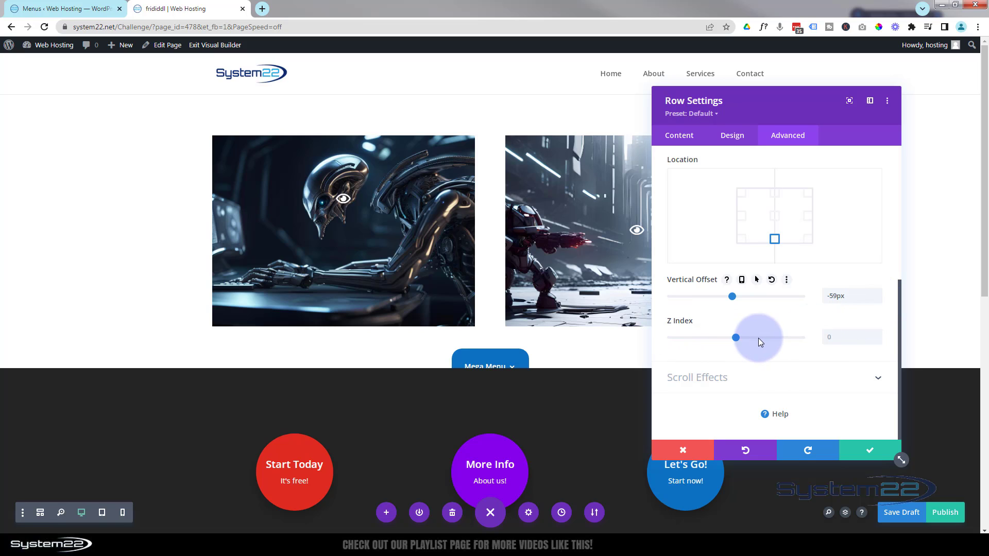
Raise the menu row's Z index to 60, then save the row settings and the page draft.
{"action": "left_click_drag", "start_coordinate": [735, 338], "coordinate": [797, 340]}
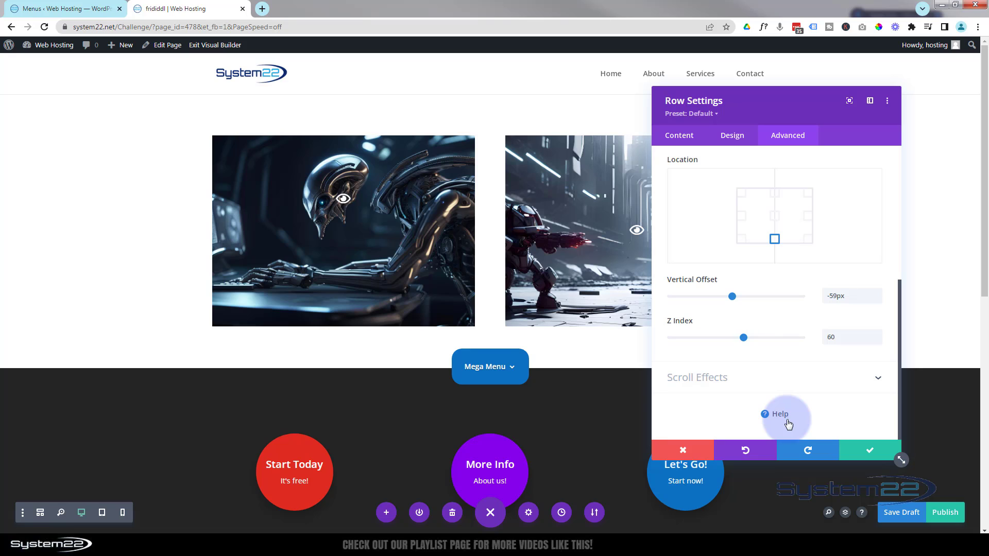
{"action": "left_click", "coordinate": [861, 457]}
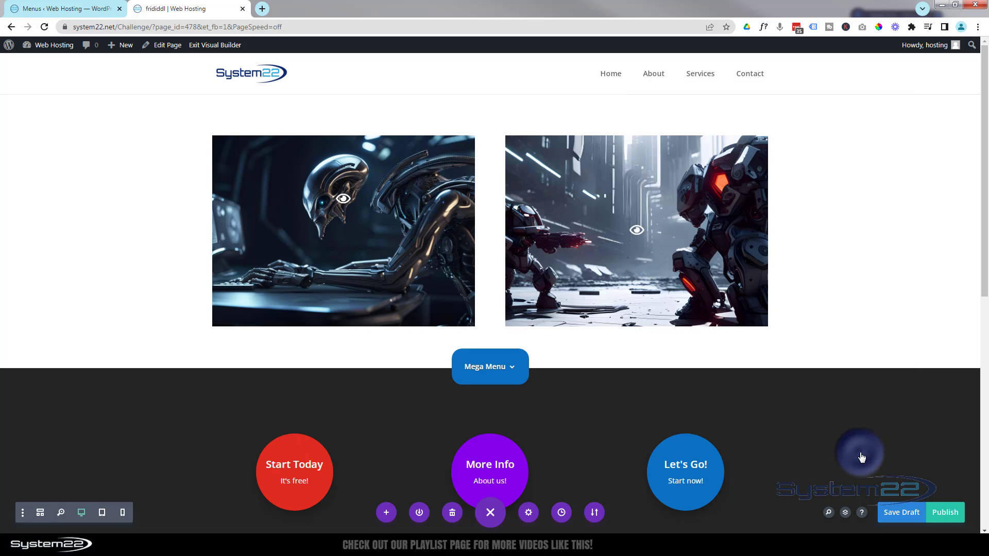
{"action": "left_click", "coordinate": [897, 513]}
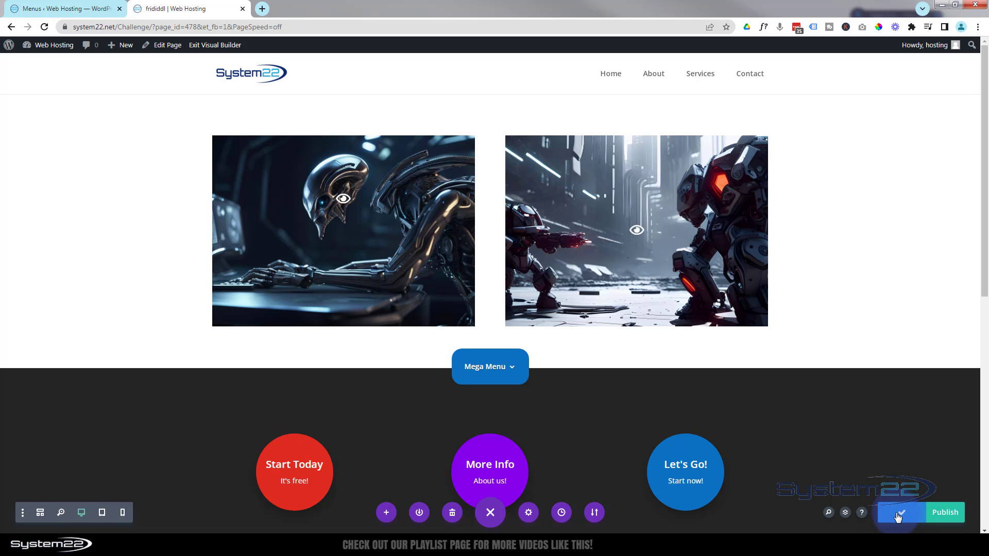
Exit the visual builder and check the Mega Menu button on the front-end page.
{"action": "left_click", "coordinate": [206, 47]}
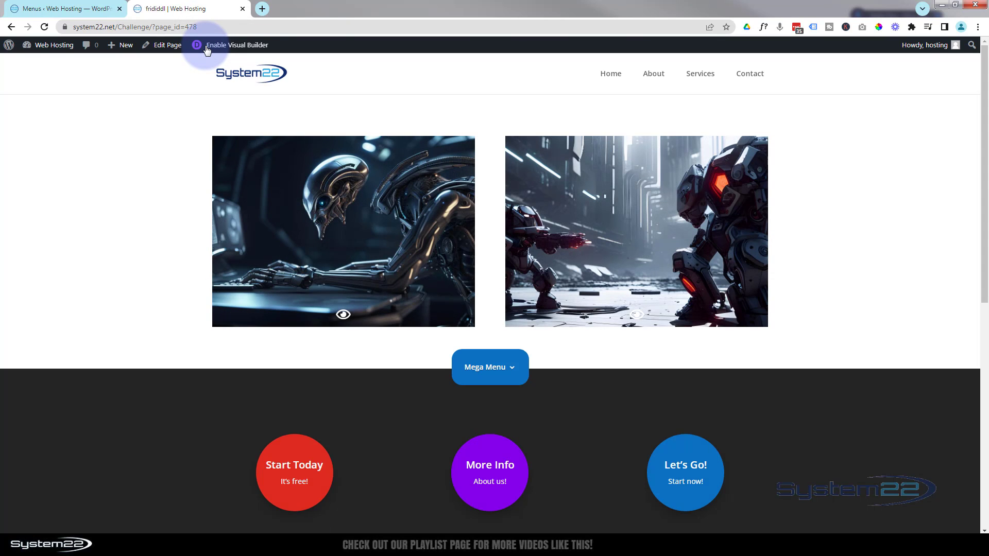
{"action": "scroll", "coordinate": [846, 172], "scroll_direction": "down", "scroll_amount": 2}
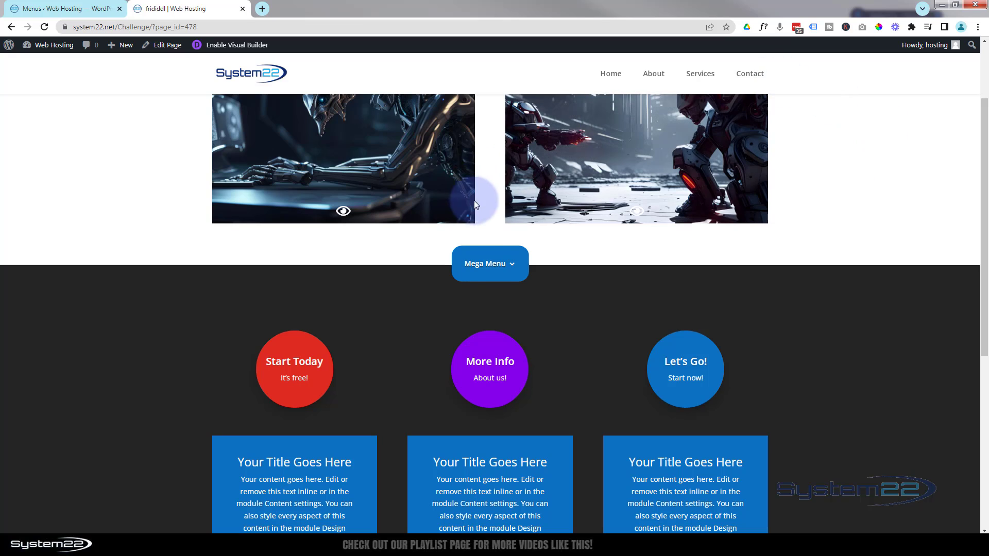
{"action": "mouse_move", "coordinate": [484, 257]}
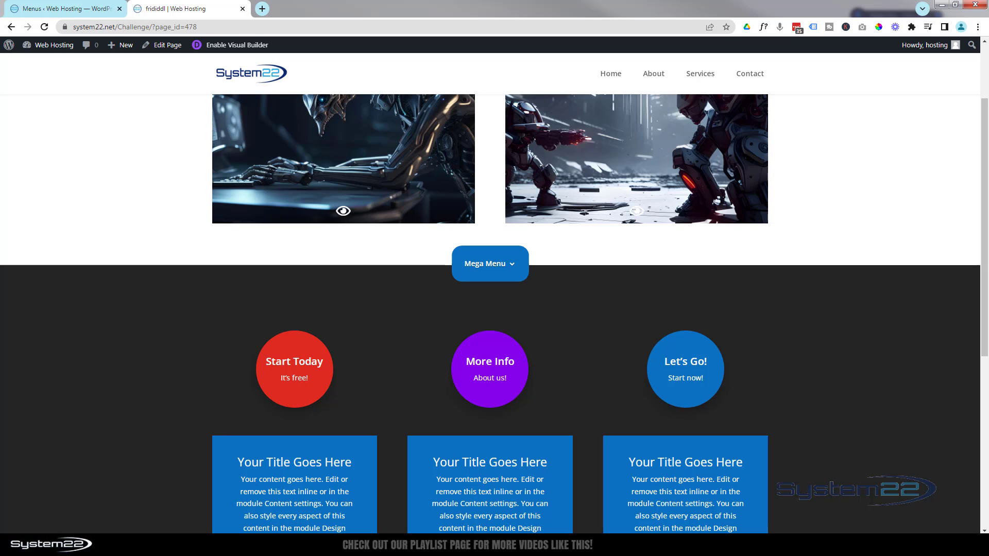
Preview the page in iPhone 12 Pro device emulation, expanding the mobile menu to examine its items and collapsing it again.
{"action": "key", "text": "ctrl+shift+i"}
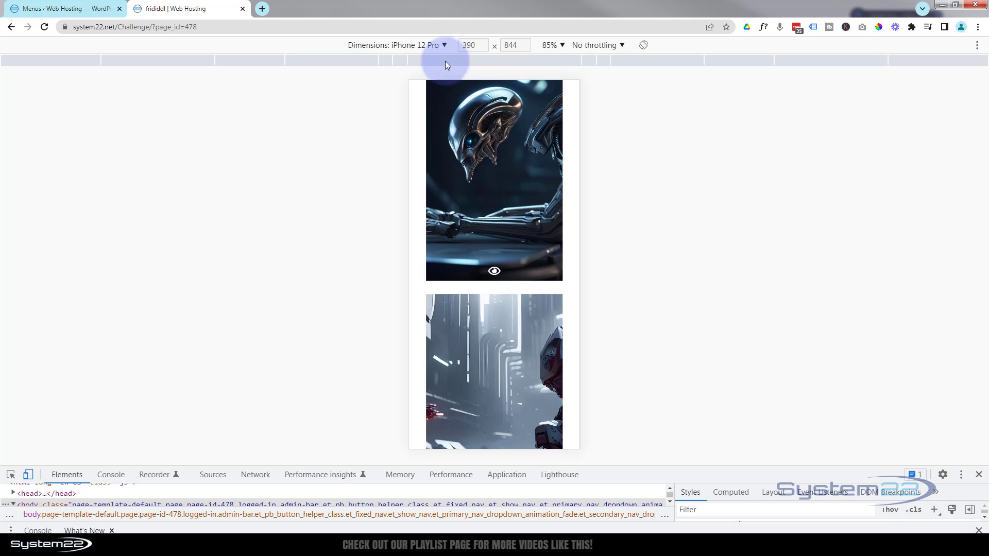
{"action": "scroll", "coordinate": [493, 137], "scroll_direction": "down", "scroll_amount": 2}
{"action": "scroll", "coordinate": [494, 136], "scroll_direction": "down", "scroll_amount": 6}
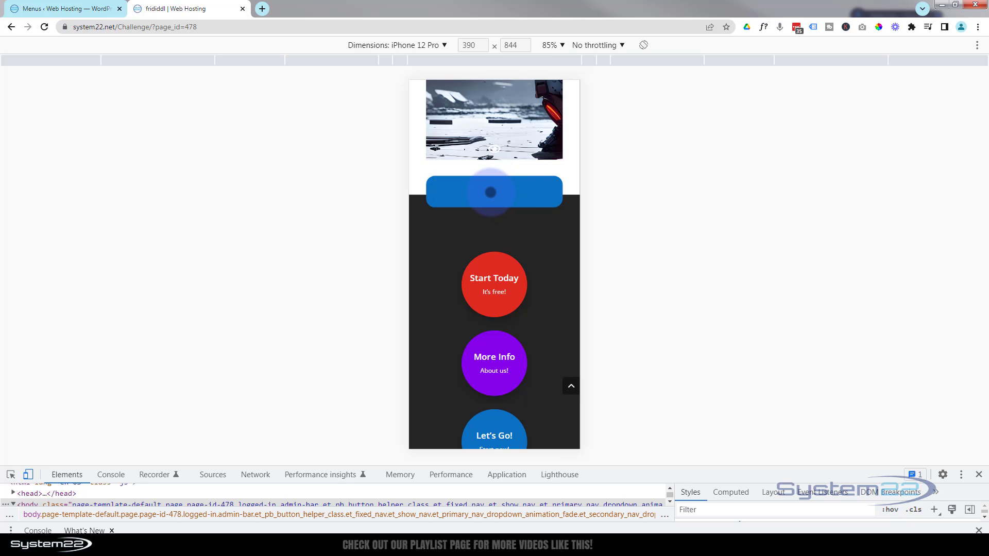
{"action": "left_click", "coordinate": [489, 192]}
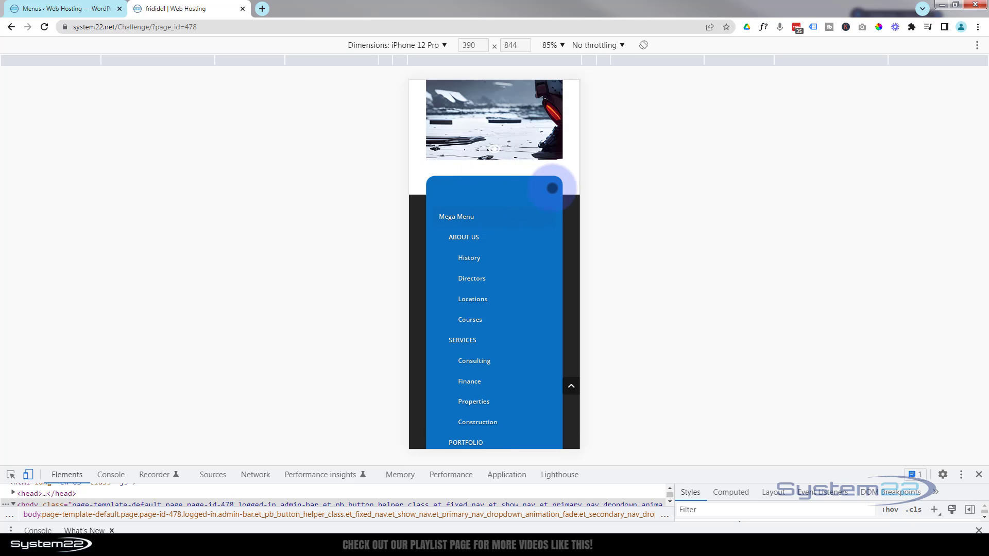
{"action": "scroll", "coordinate": [557, 192], "scroll_direction": "down", "scroll_amount": 5}
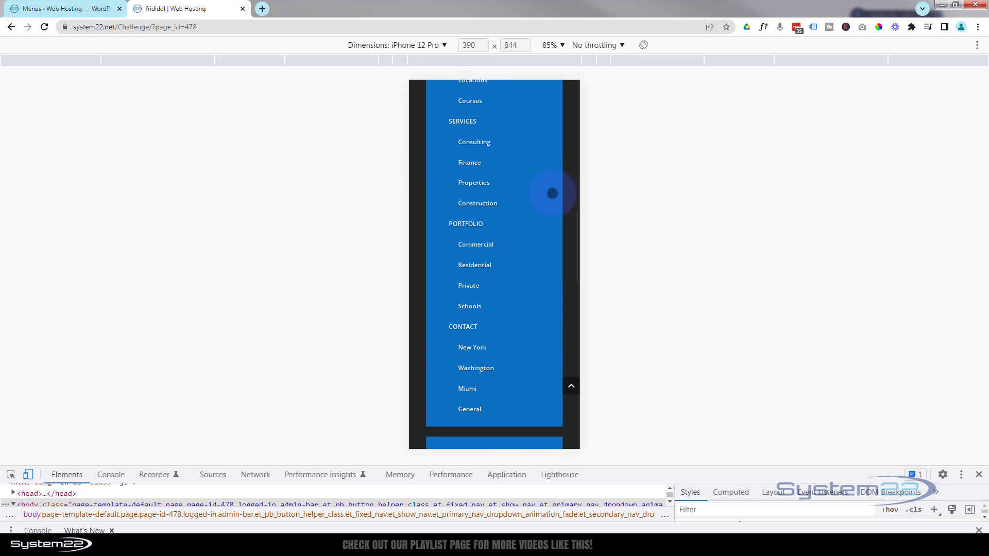
{"action": "scroll", "coordinate": [552, 193], "scroll_direction": "up", "scroll_amount": 2}
{"action": "scroll", "coordinate": [552, 193], "scroll_direction": "up", "scroll_amount": 3}
{"action": "left_click", "coordinate": [515, 236]}
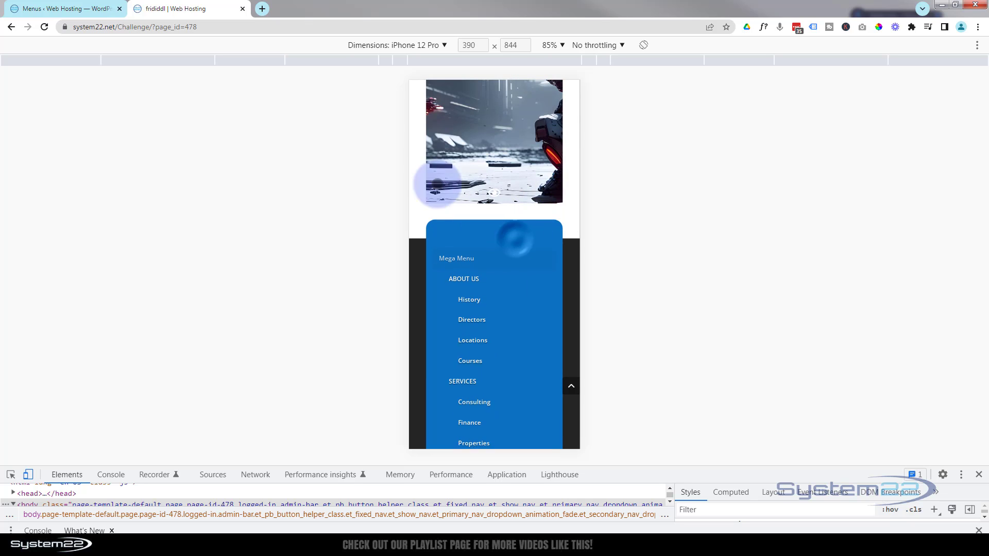
Preview the page as iPad Air at 125% zoom, examine the expanded menu, and close the developer tools.
{"action": "left_click", "coordinate": [445, 45]}
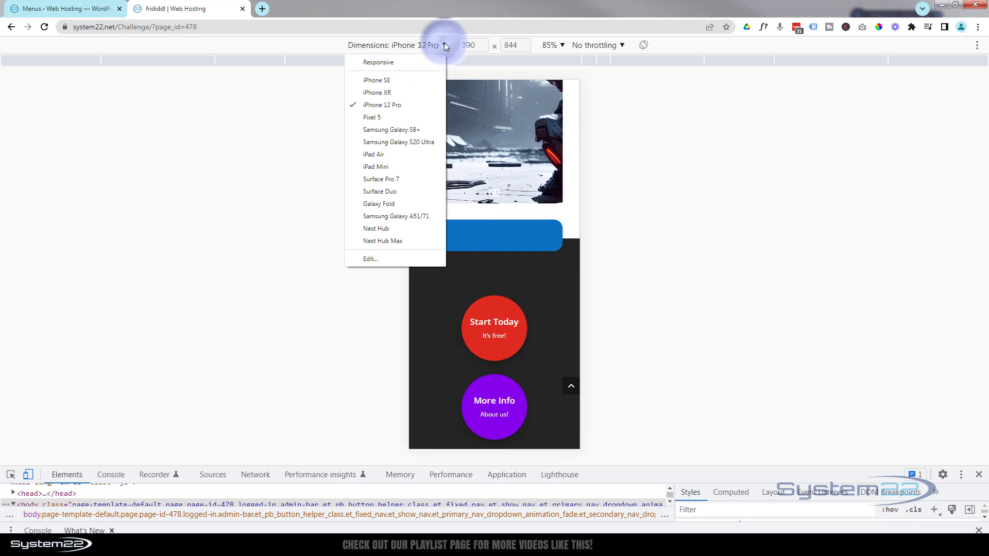
{"action": "left_click", "coordinate": [389, 154]}
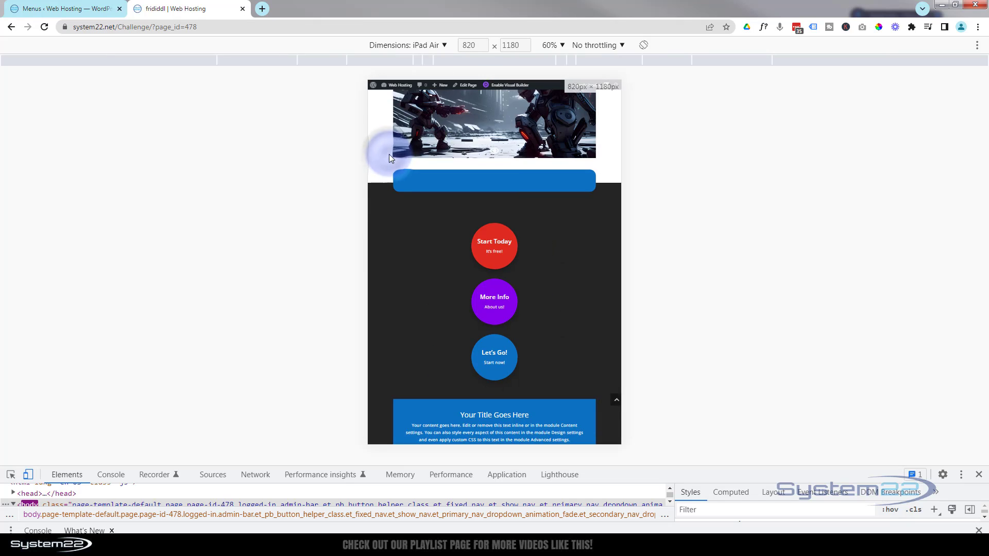
{"action": "left_click", "coordinate": [563, 45]}
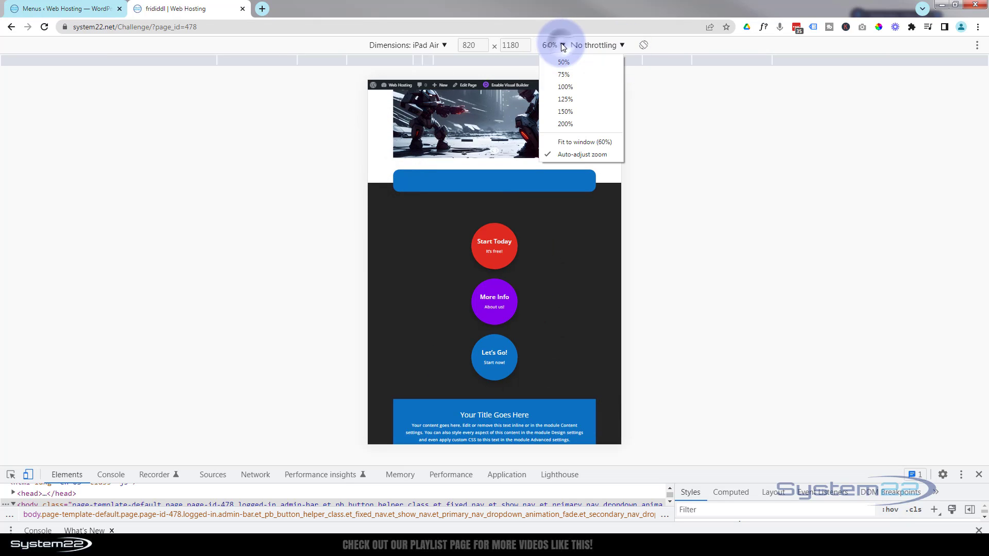
{"action": "left_click", "coordinate": [570, 99]}
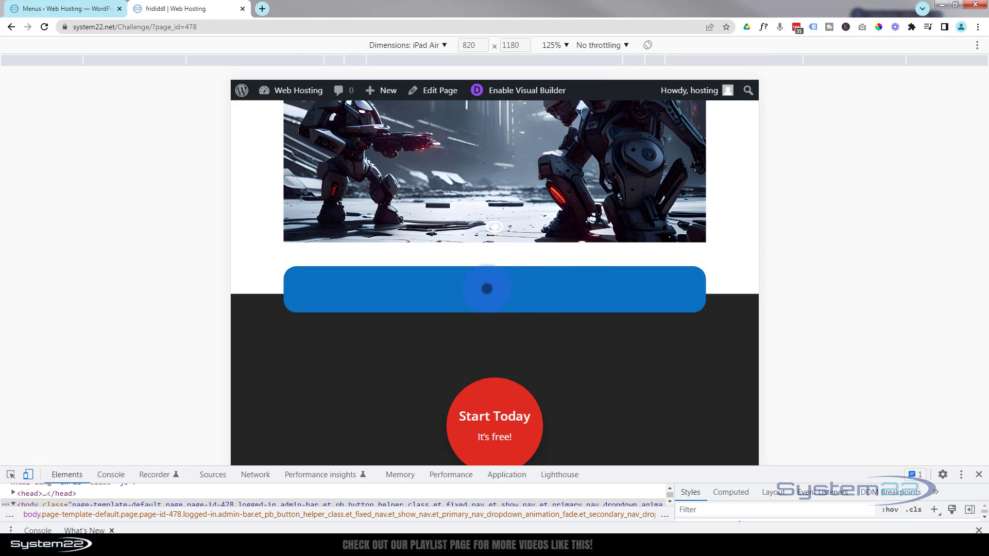
{"action": "left_click", "coordinate": [482, 290]}
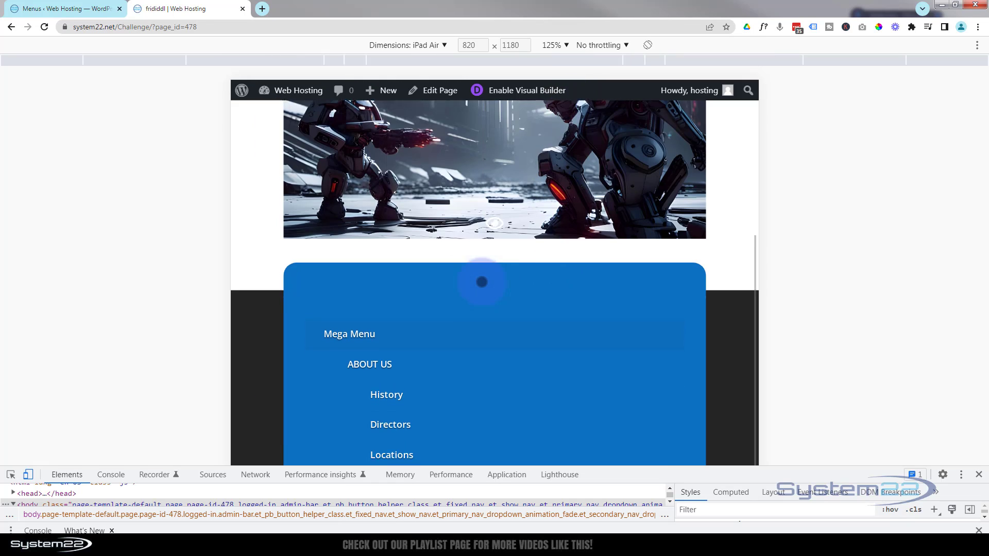
{"action": "scroll", "coordinate": [481, 282], "scroll_direction": "down", "scroll_amount": 2}
{"action": "scroll", "coordinate": [397, 265], "scroll_direction": "down", "scroll_amount": 6}
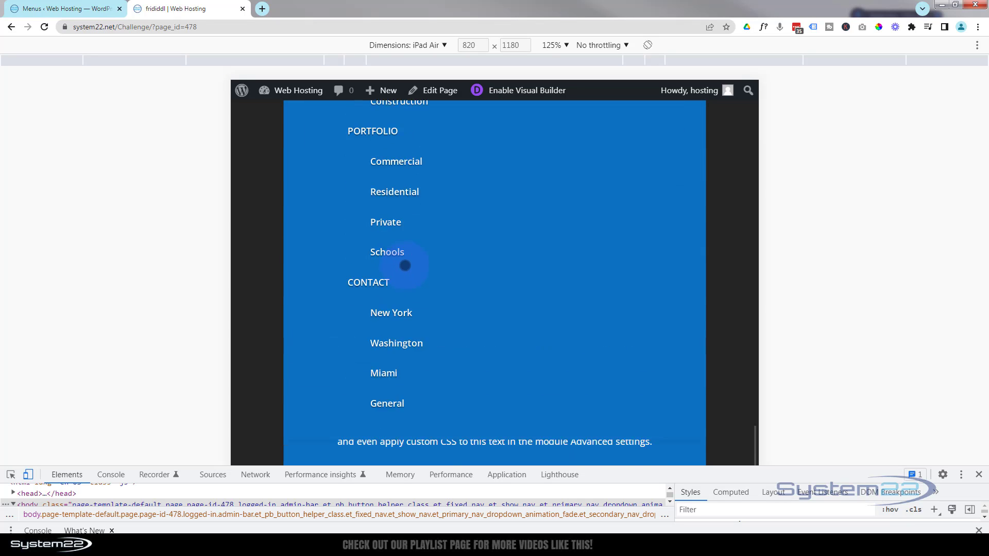
{"action": "scroll", "coordinate": [404, 260], "scroll_direction": "up", "scroll_amount": 8}
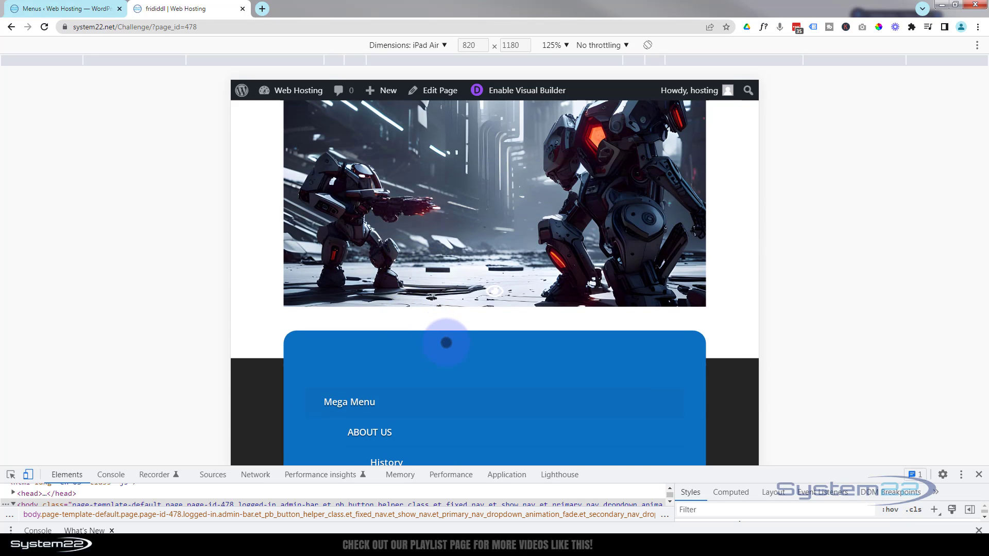
{"action": "left_click", "coordinate": [491, 361]}
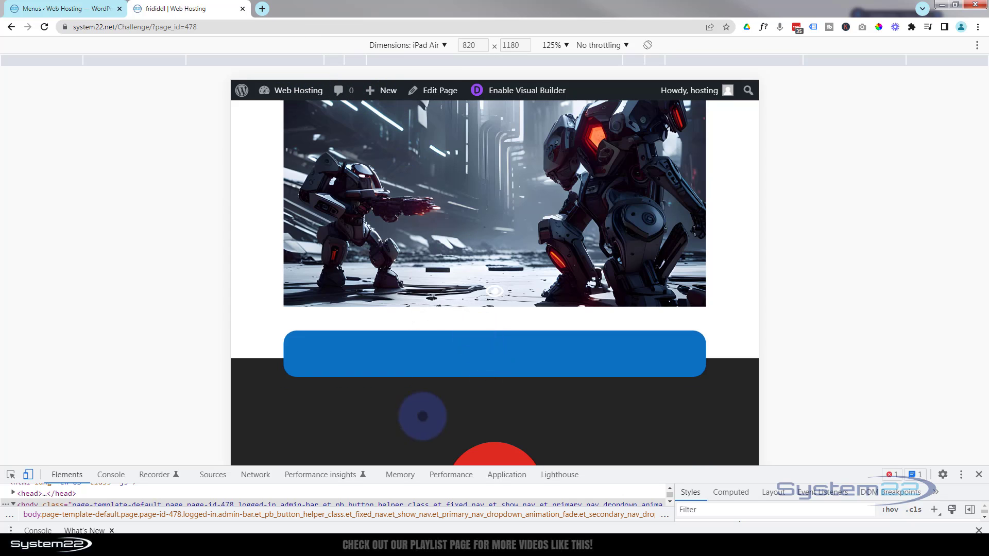
{"action": "left_click", "coordinate": [979, 475]}
Reopen the page in the visual builder and set the menu module's hamburger menu icon color to white (#ffffff).
{"action": "left_click", "coordinate": [231, 46]}
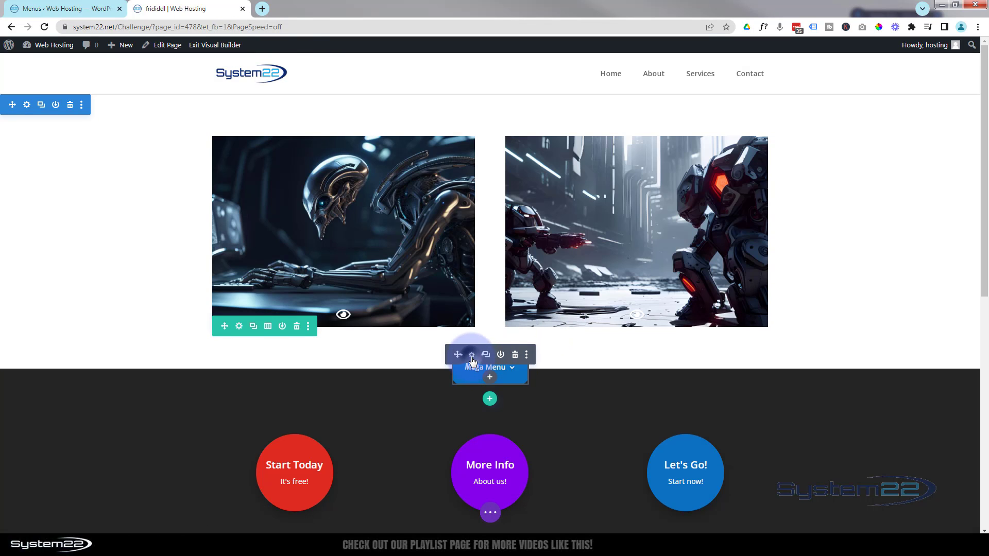
{"action": "left_click", "coordinate": [471, 356]}
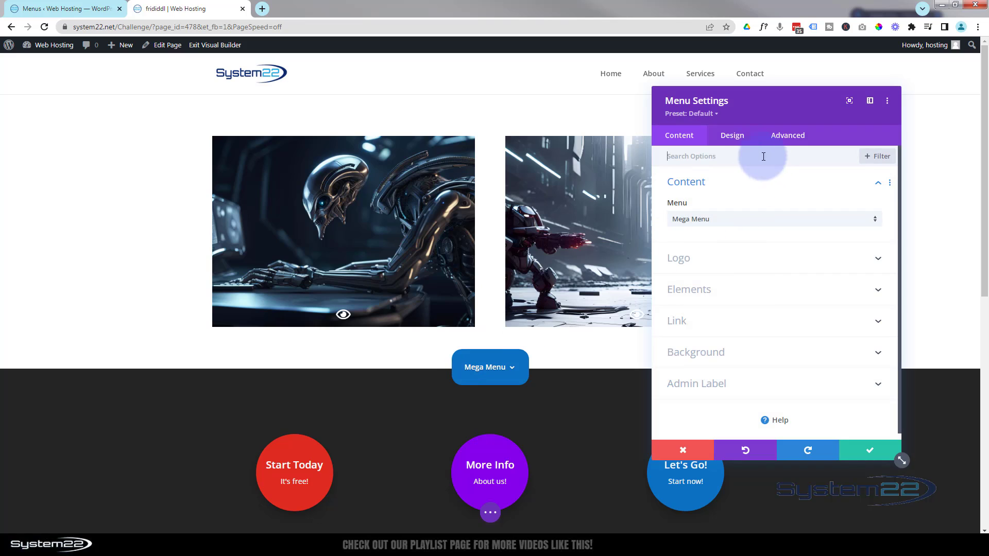
{"action": "left_click", "coordinate": [731, 136]}
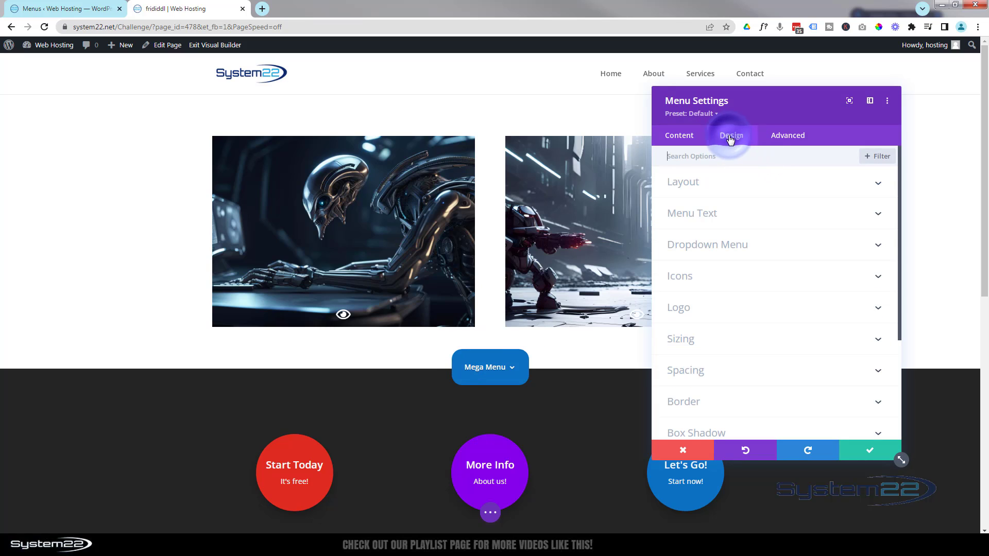
{"action": "left_click", "coordinate": [755, 283]}
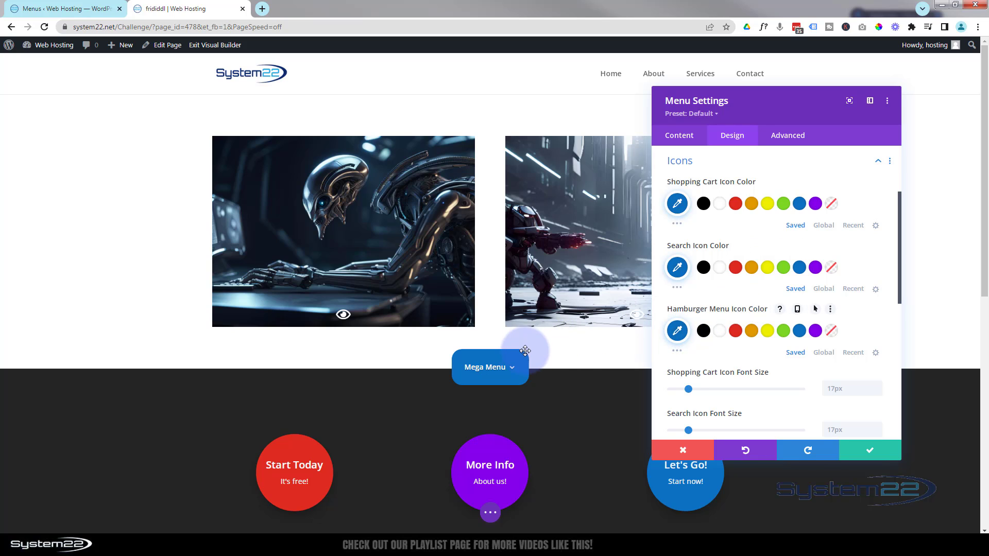
{"action": "left_click", "coordinate": [719, 335]}
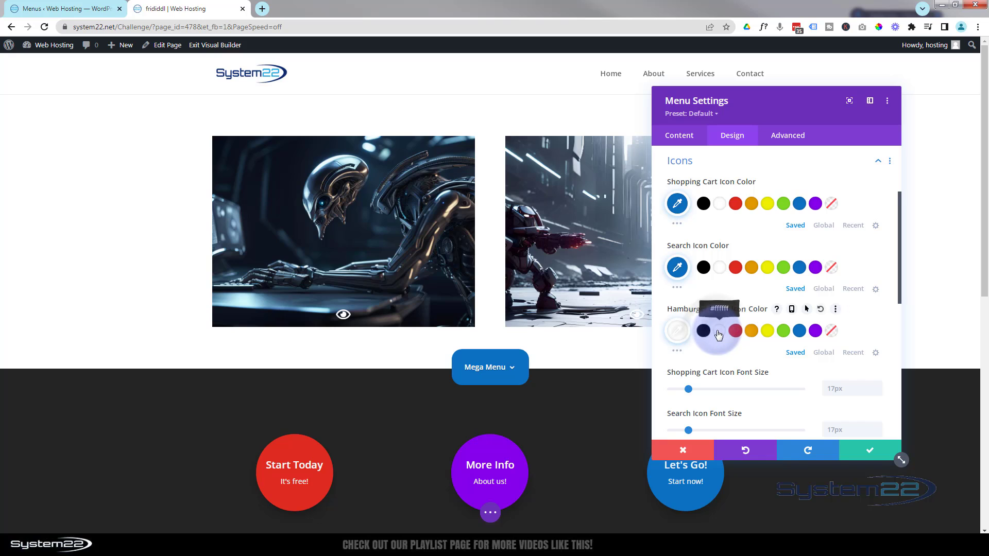
Save the menu module's settings, then preview the menu in the builder's phone and tablet views before returning to desktop view.
{"action": "left_click", "coordinate": [874, 452]}
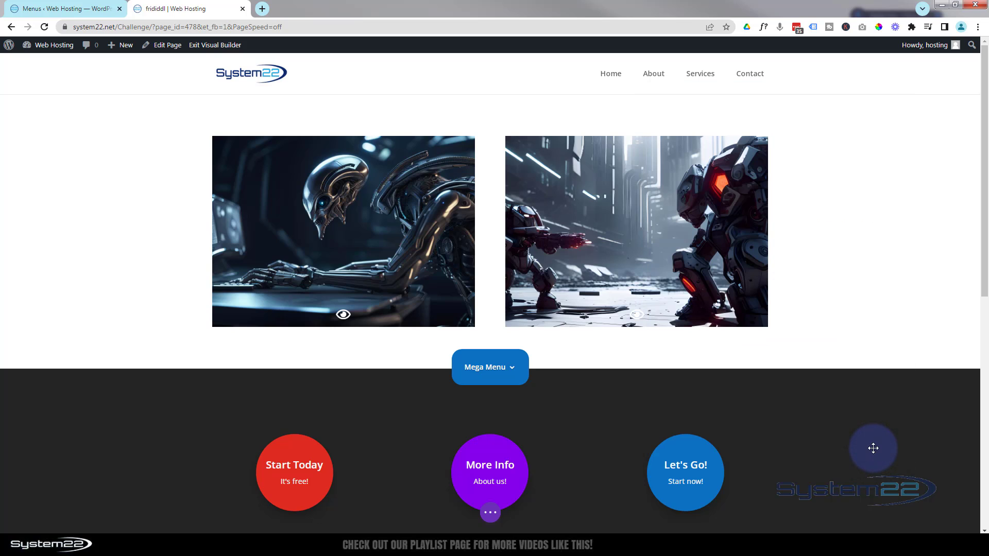
{"action": "scroll", "coordinate": [644, 391], "scroll_direction": "down", "scroll_amount": 4}
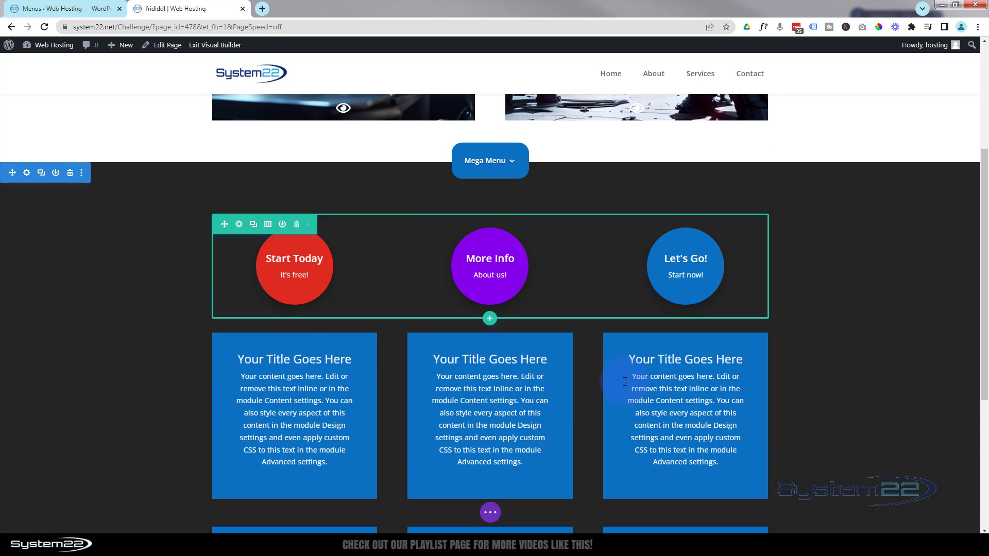
{"action": "left_click", "coordinate": [490, 513]}
{"action": "left_click", "coordinate": [122, 512]}
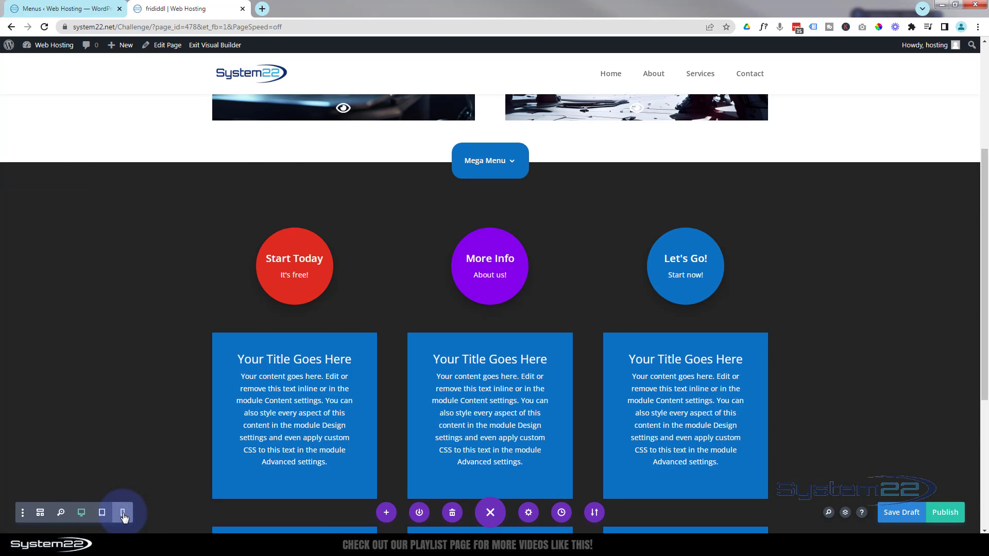
{"action": "scroll", "coordinate": [458, 353], "scroll_direction": "down", "scroll_amount": 3}
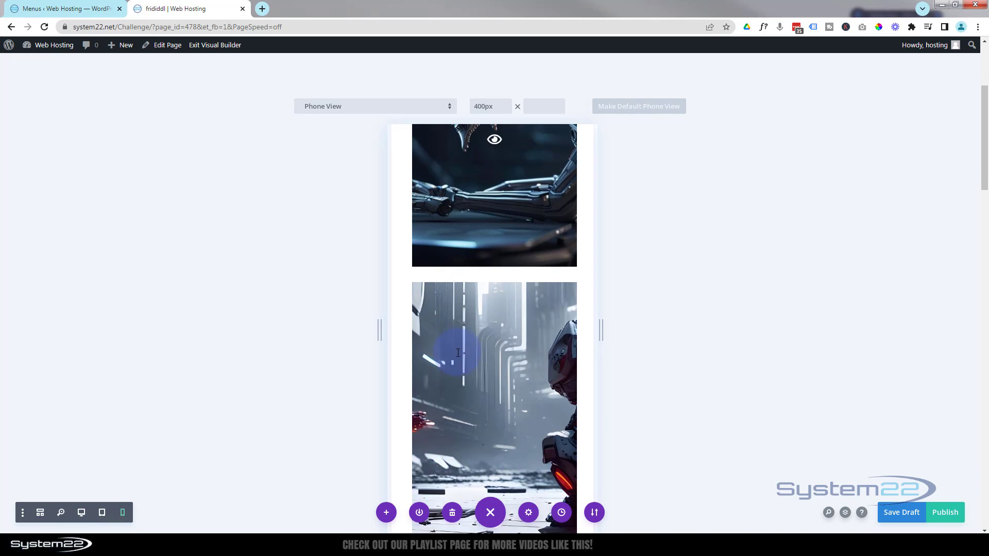
{"action": "scroll", "coordinate": [458, 353], "scroll_direction": "down", "scroll_amount": 5}
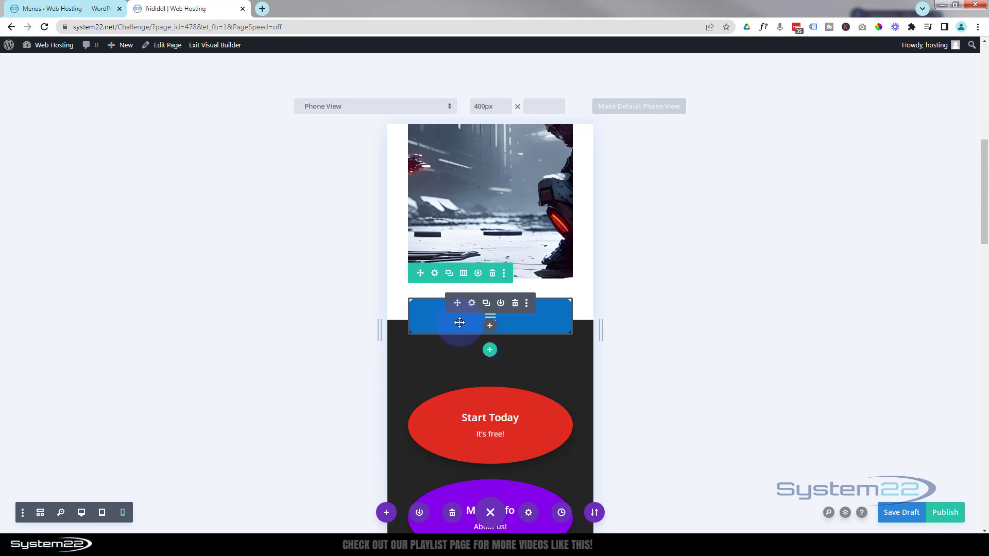
{"action": "left_click", "coordinate": [102, 513]}
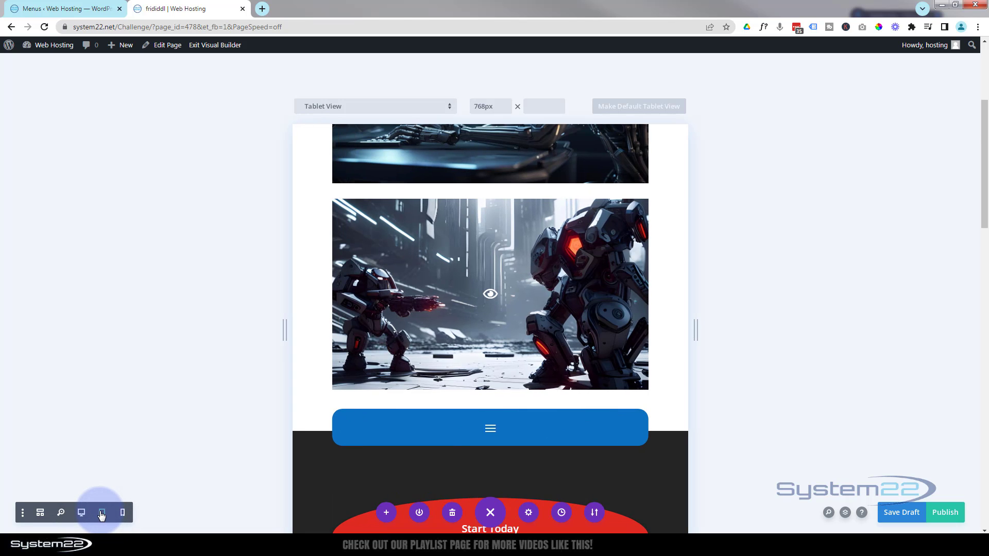
{"action": "left_click", "coordinate": [82, 514]}
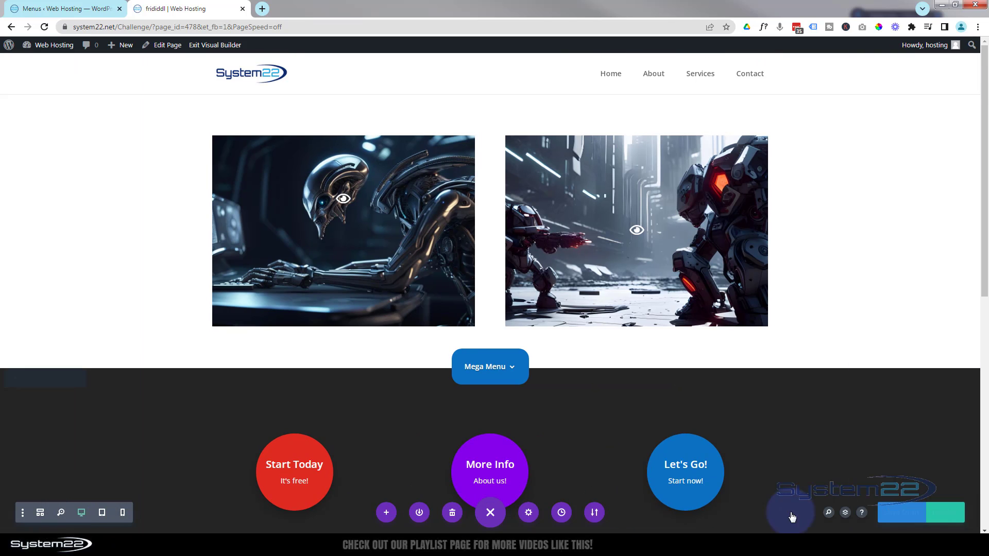
Save the page as a draft and exit the visual builder.
{"action": "left_click", "coordinate": [902, 512]}
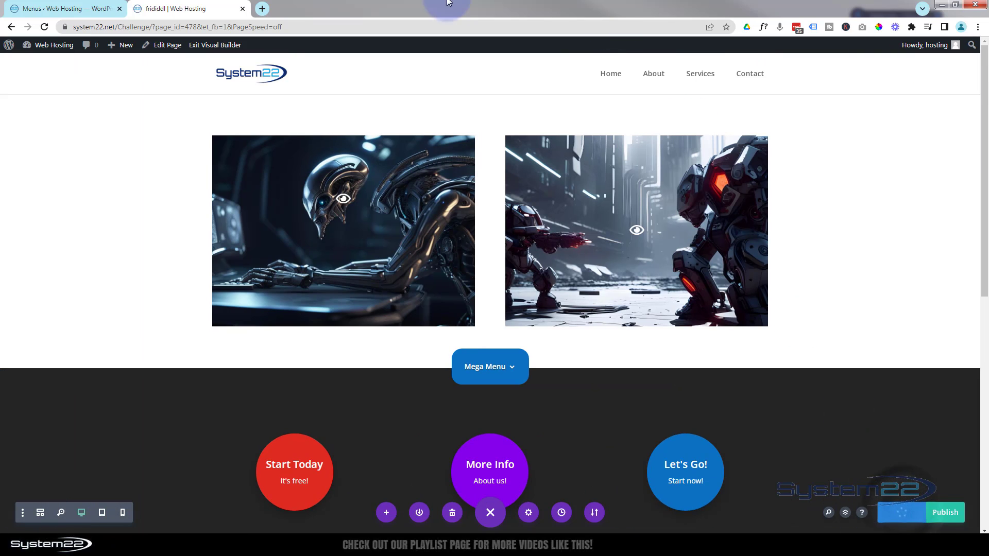
{"action": "left_click", "coordinate": [215, 46]}
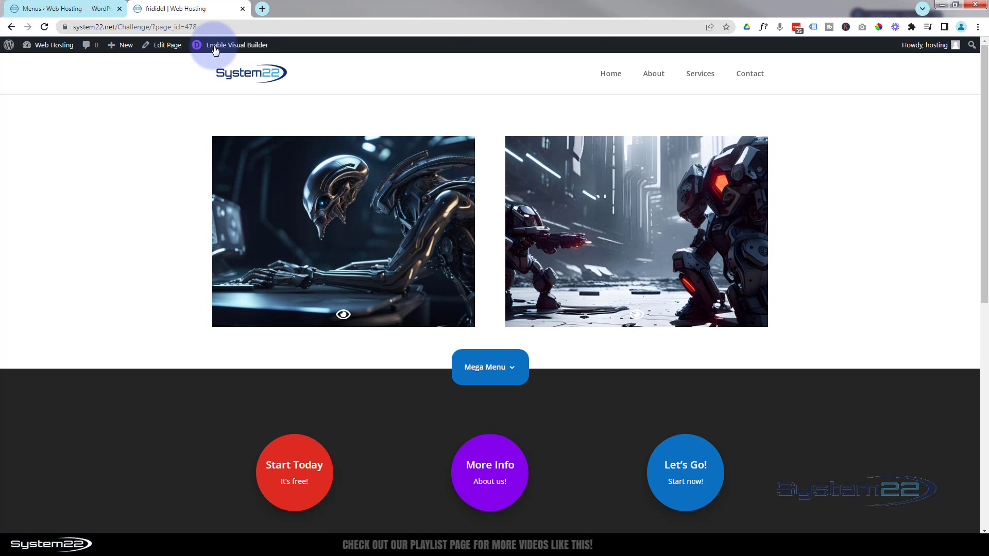
Expand the Mega Menu button on the front-end page to check its widened bar and dropdown columns.
{"action": "scroll", "coordinate": [170, 161], "scroll_direction": "down", "scroll_amount": 3}
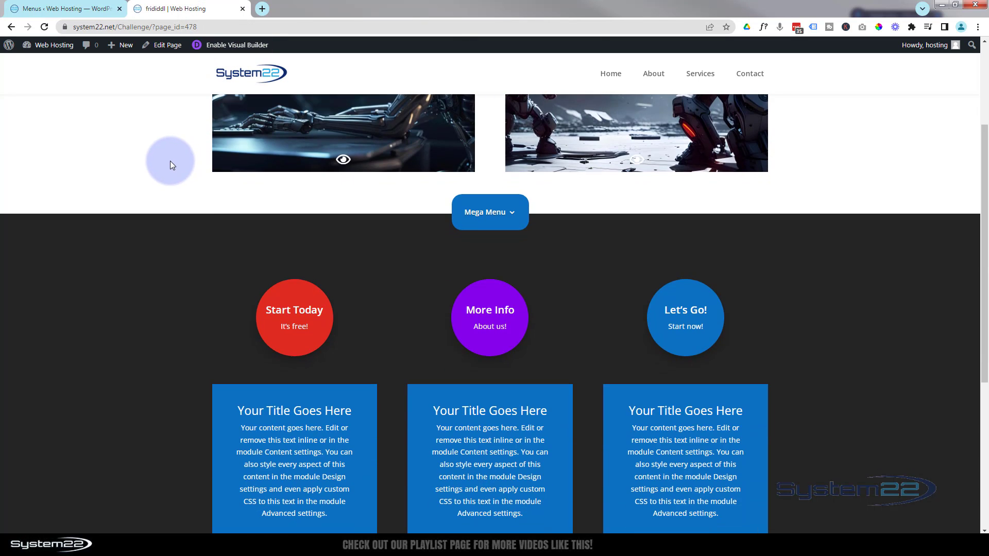
{"action": "left_click", "coordinate": [508, 218]}
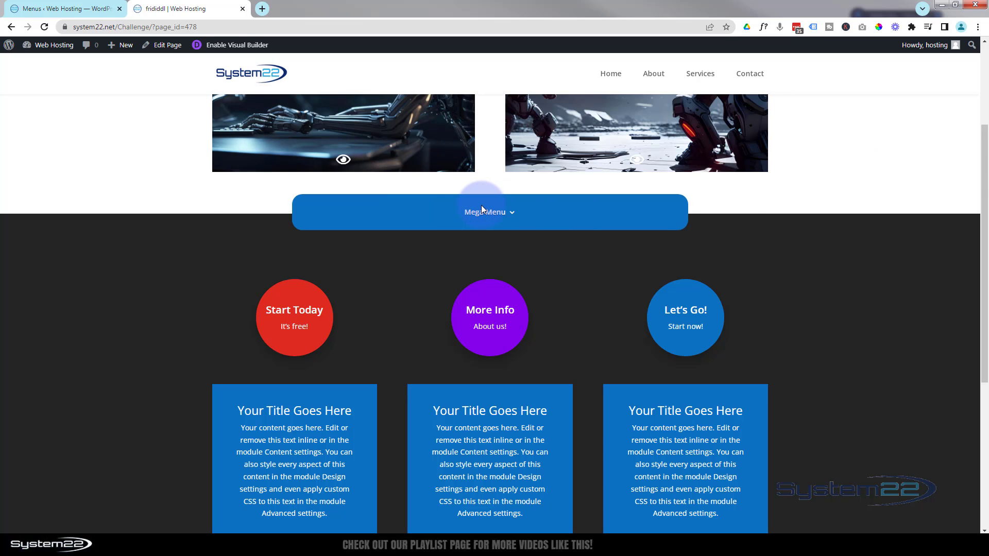
{"action": "mouse_move", "coordinate": [492, 211]}
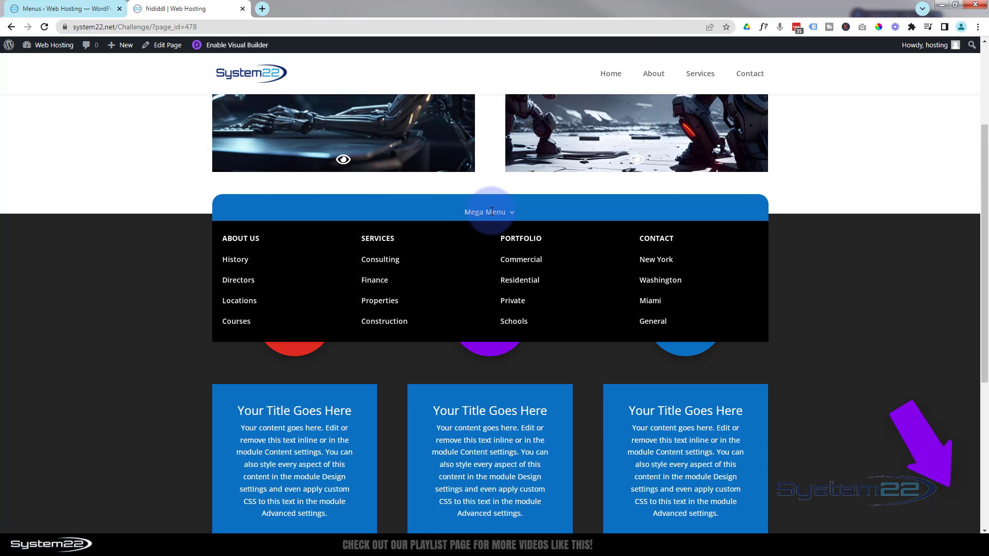